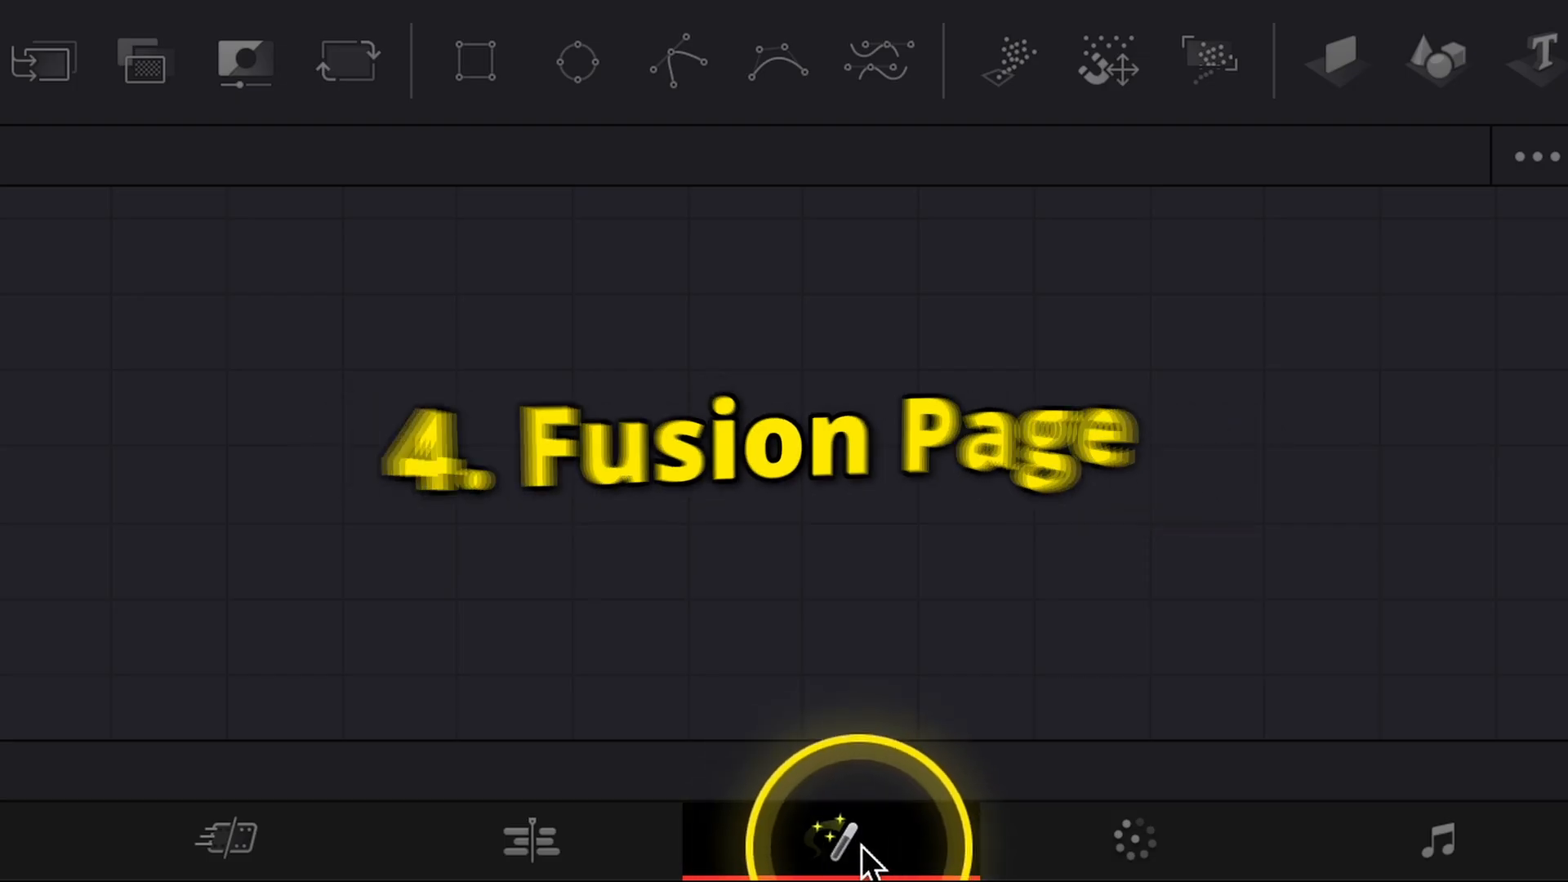
Visit the Color, Fairlight and Deliver pages in turn.
{"action": "left_click", "coordinate": [1143, 833]}
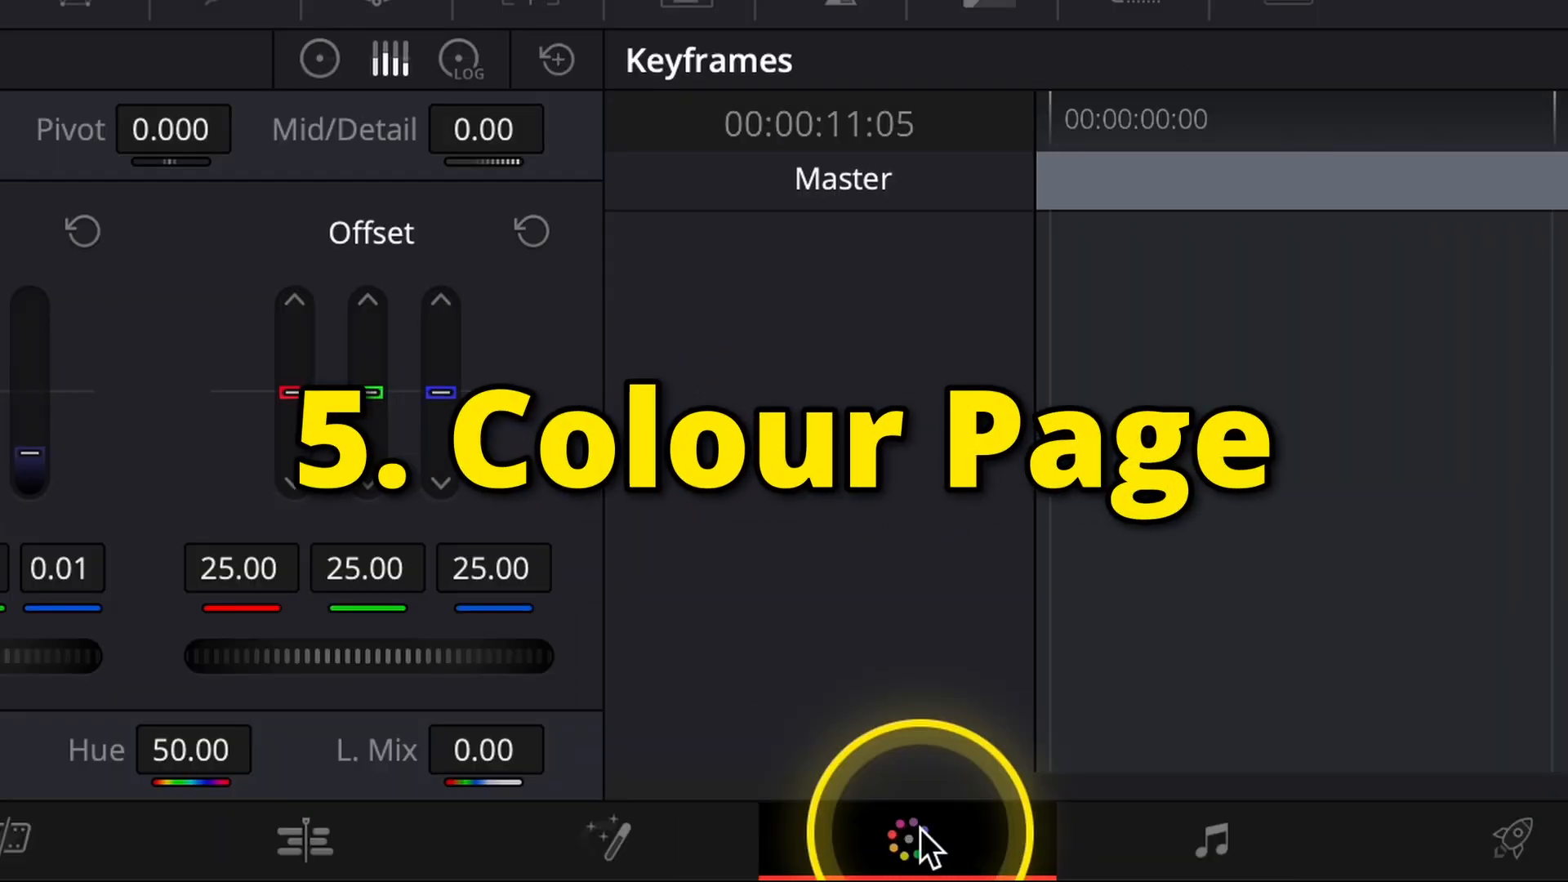
{"action": "left_click", "coordinate": [1192, 849]}
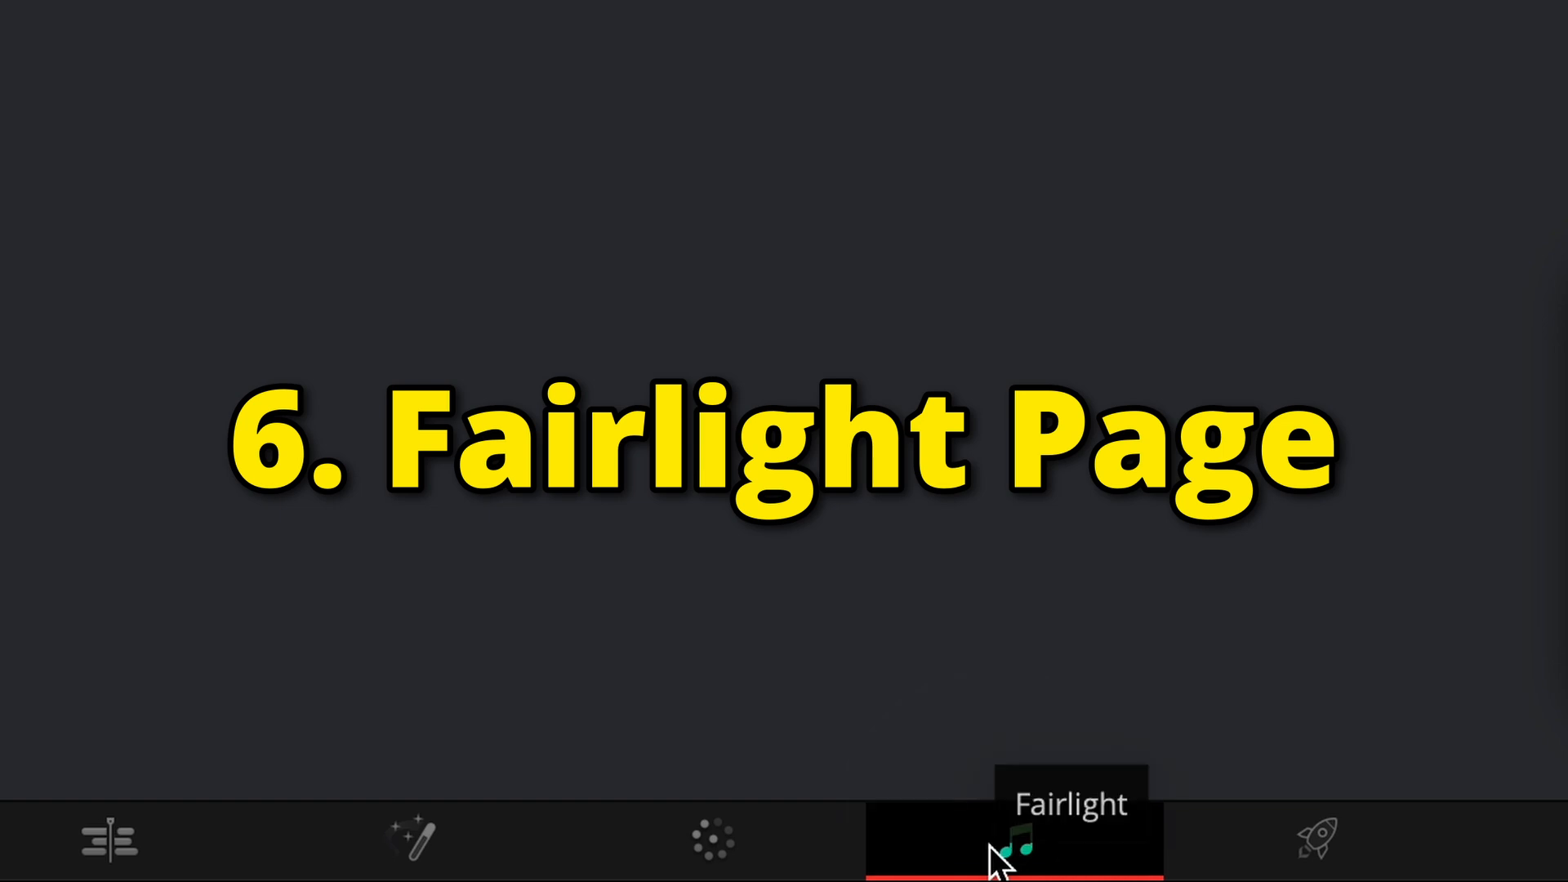
{"action": "left_click", "coordinate": [1315, 837]}
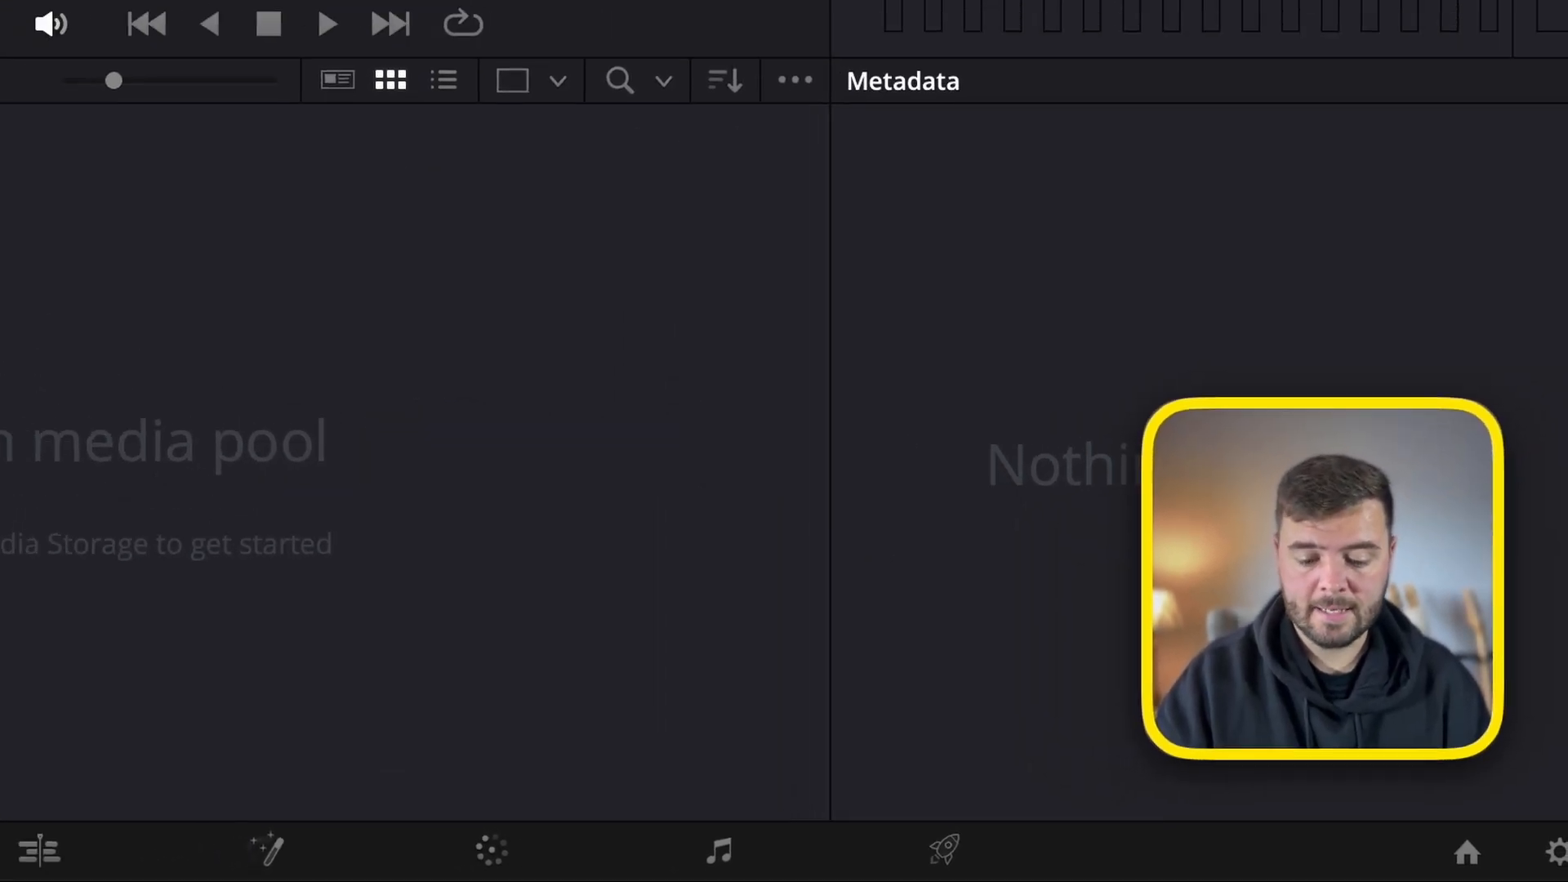
Import IMG_5570.MOV, IMG_5571.MOV and IMG_5572.MOV from the Downloads folder into the project's media pool.
{"action": "key", "text": "super+Tab"}
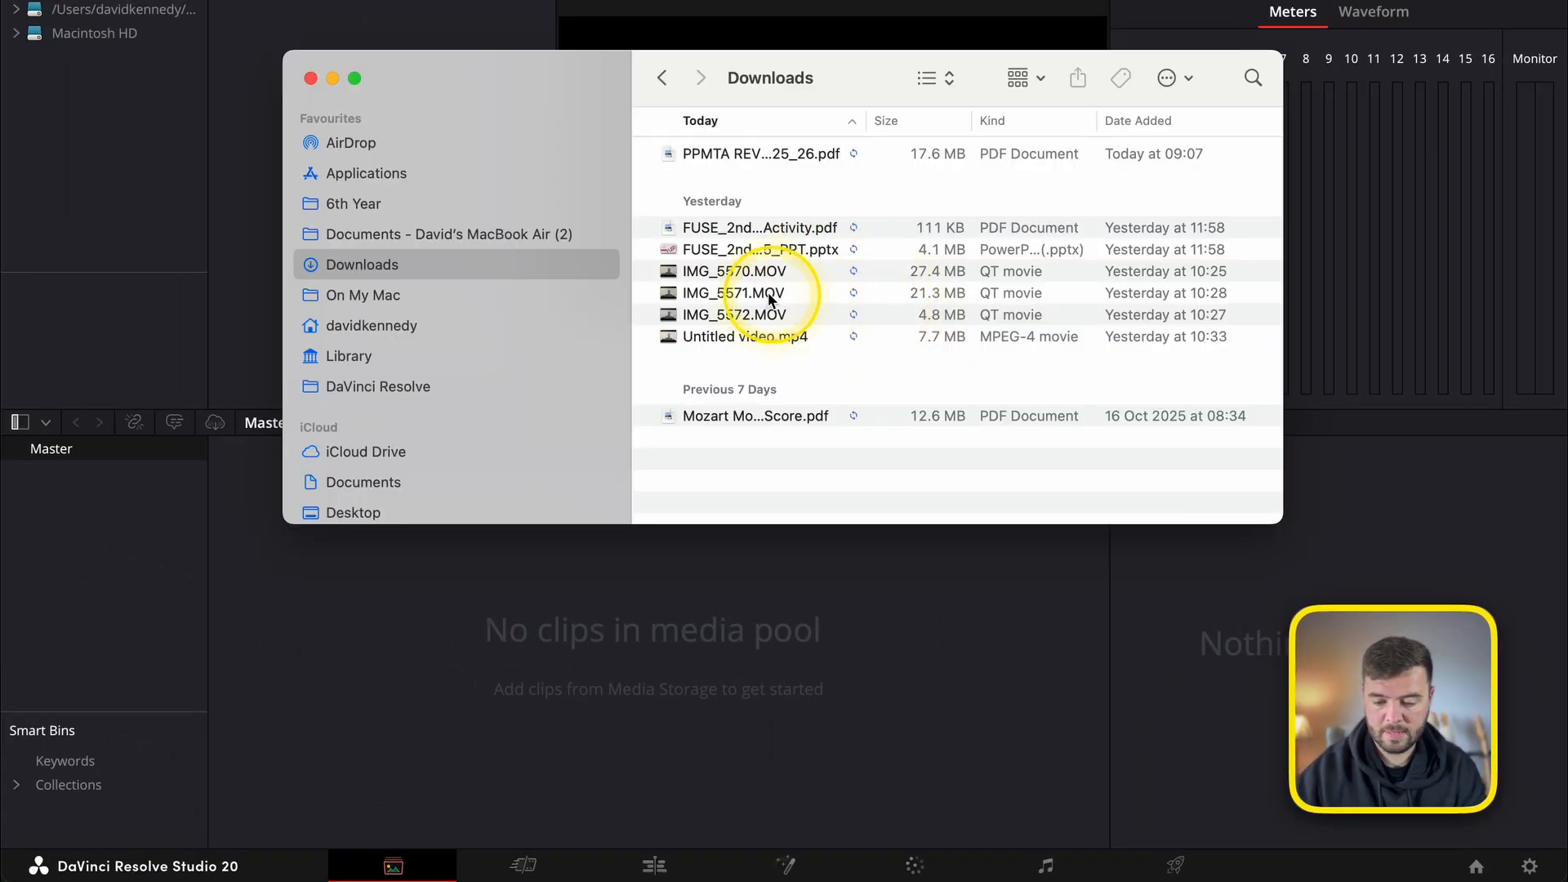
{"action": "left_click", "coordinate": [739, 272]}
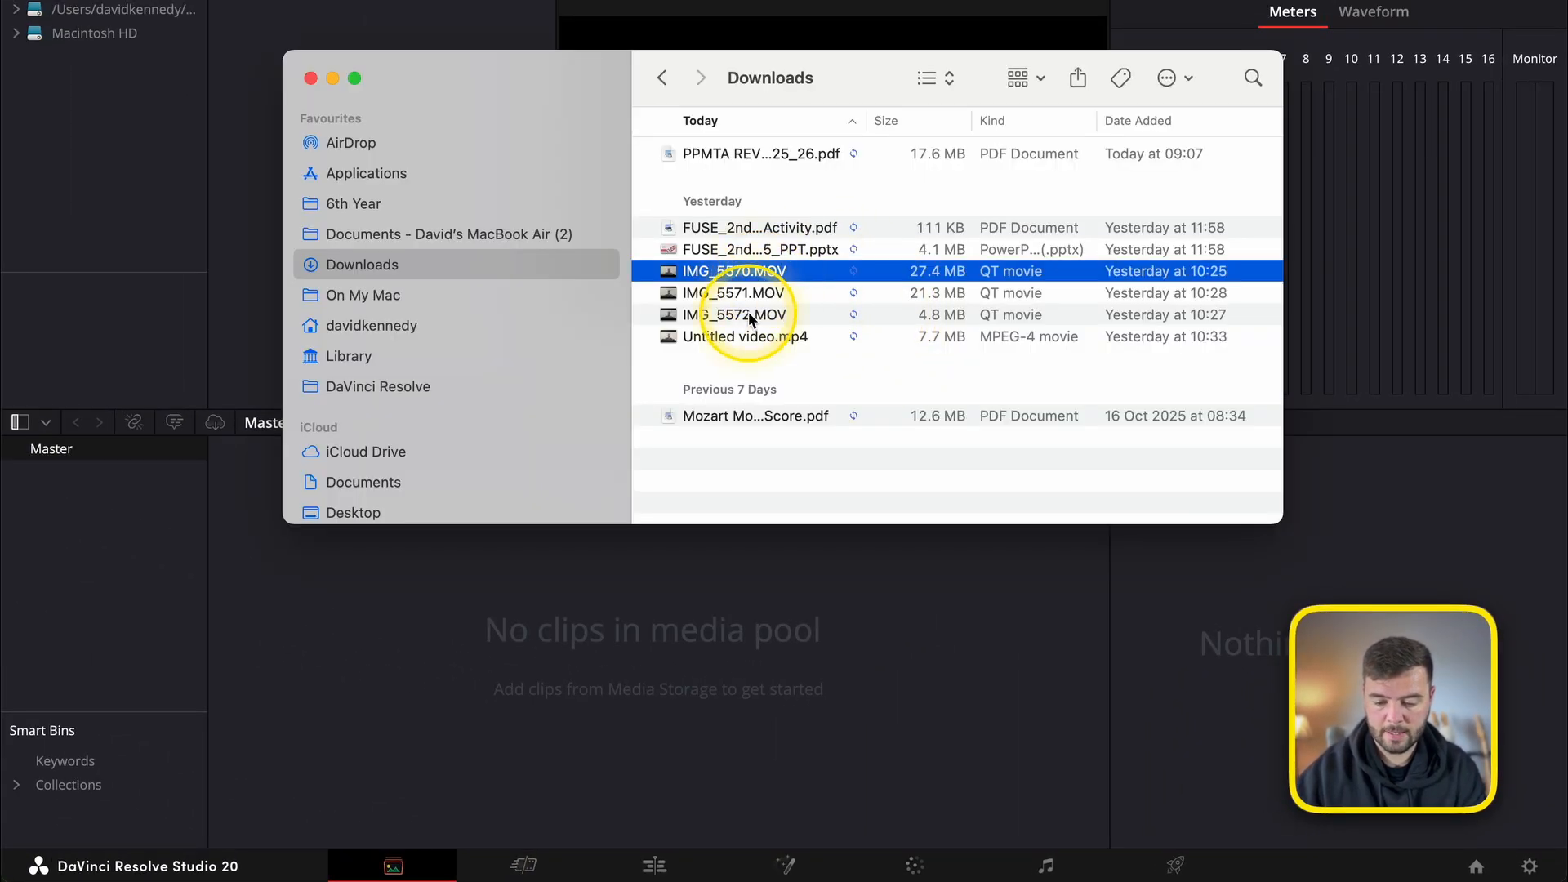
{"action": "left_click", "coordinate": [748, 312], "text": "shift"}
{"action": "left_click_drag", "start_coordinate": [748, 312], "coordinate": [423, 553]}
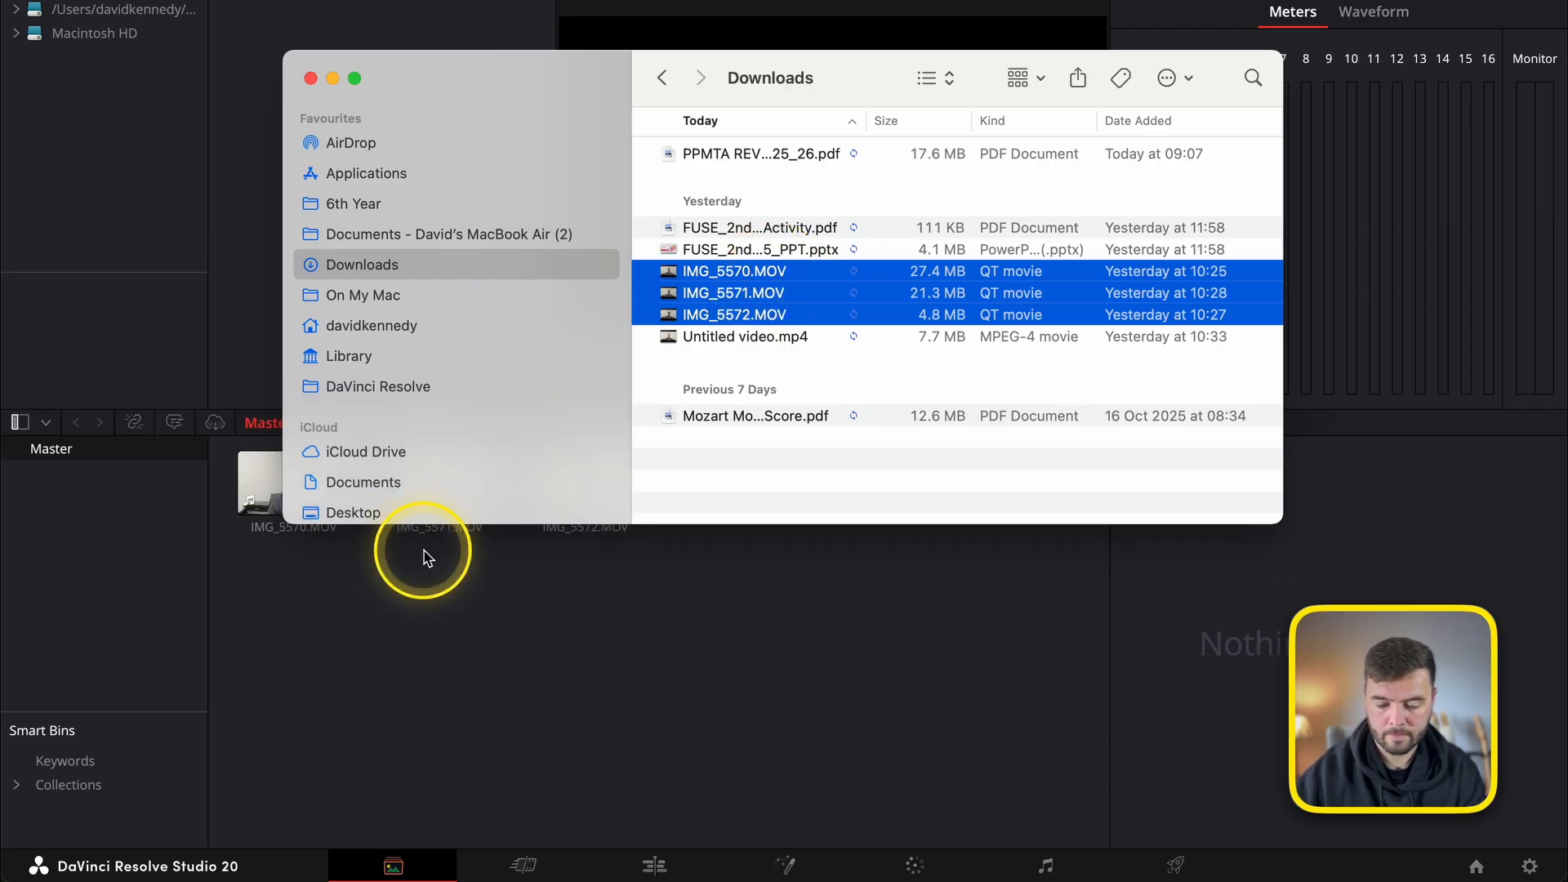
{"action": "left_click", "coordinate": [424, 582]}
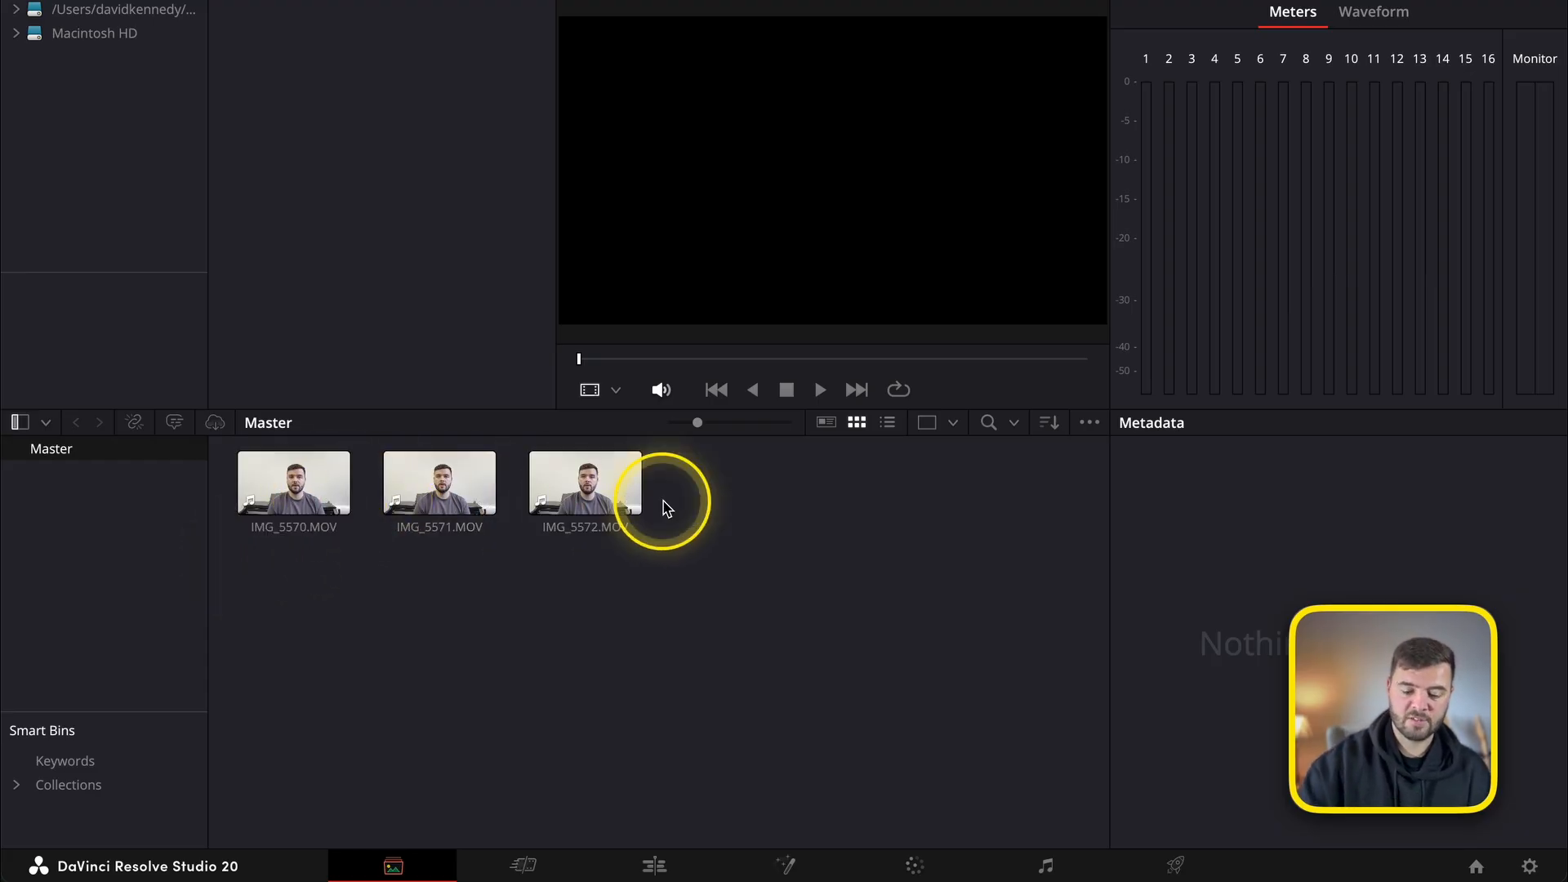
Visit the Cut page, go on to the Edit page and show the Media Pool there.
{"action": "left_click", "coordinate": [518, 868]}
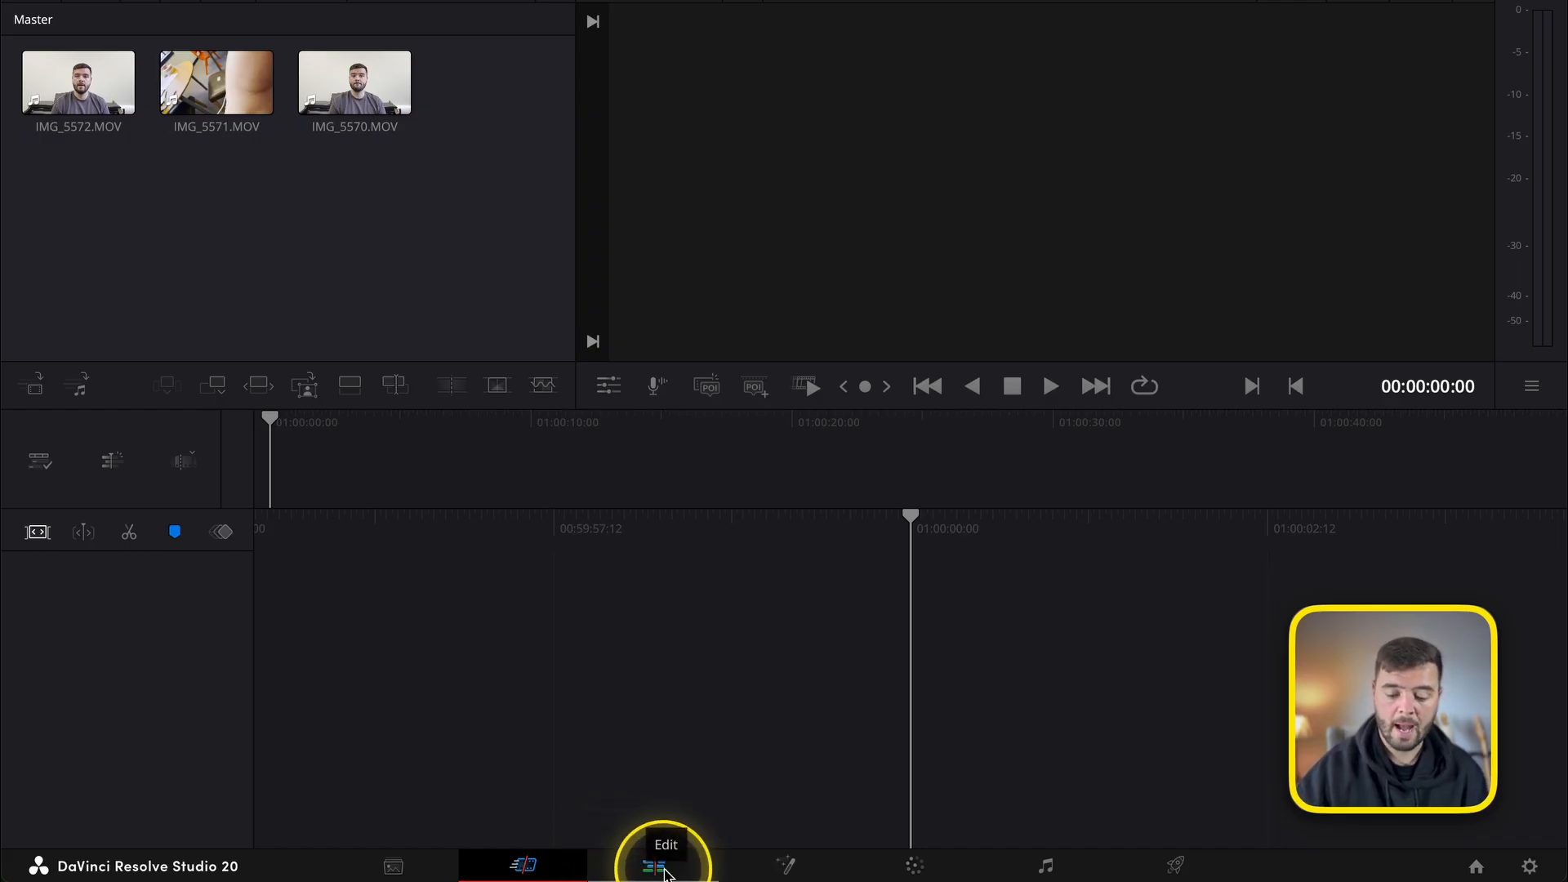
{"action": "left_click", "coordinate": [654, 867]}
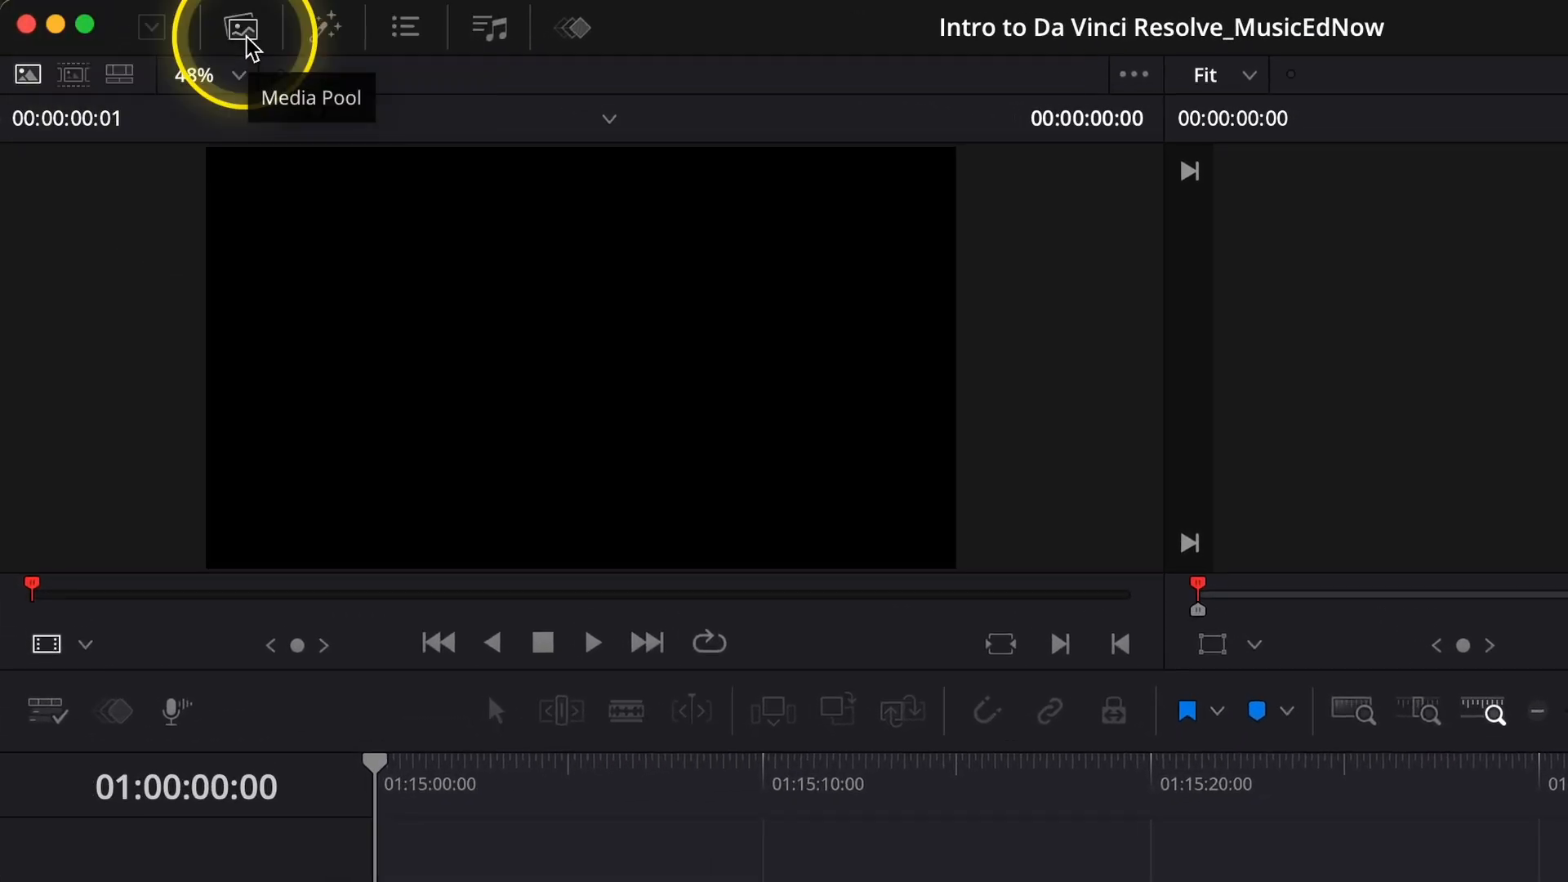
{"action": "left_click", "coordinate": [245, 45]}
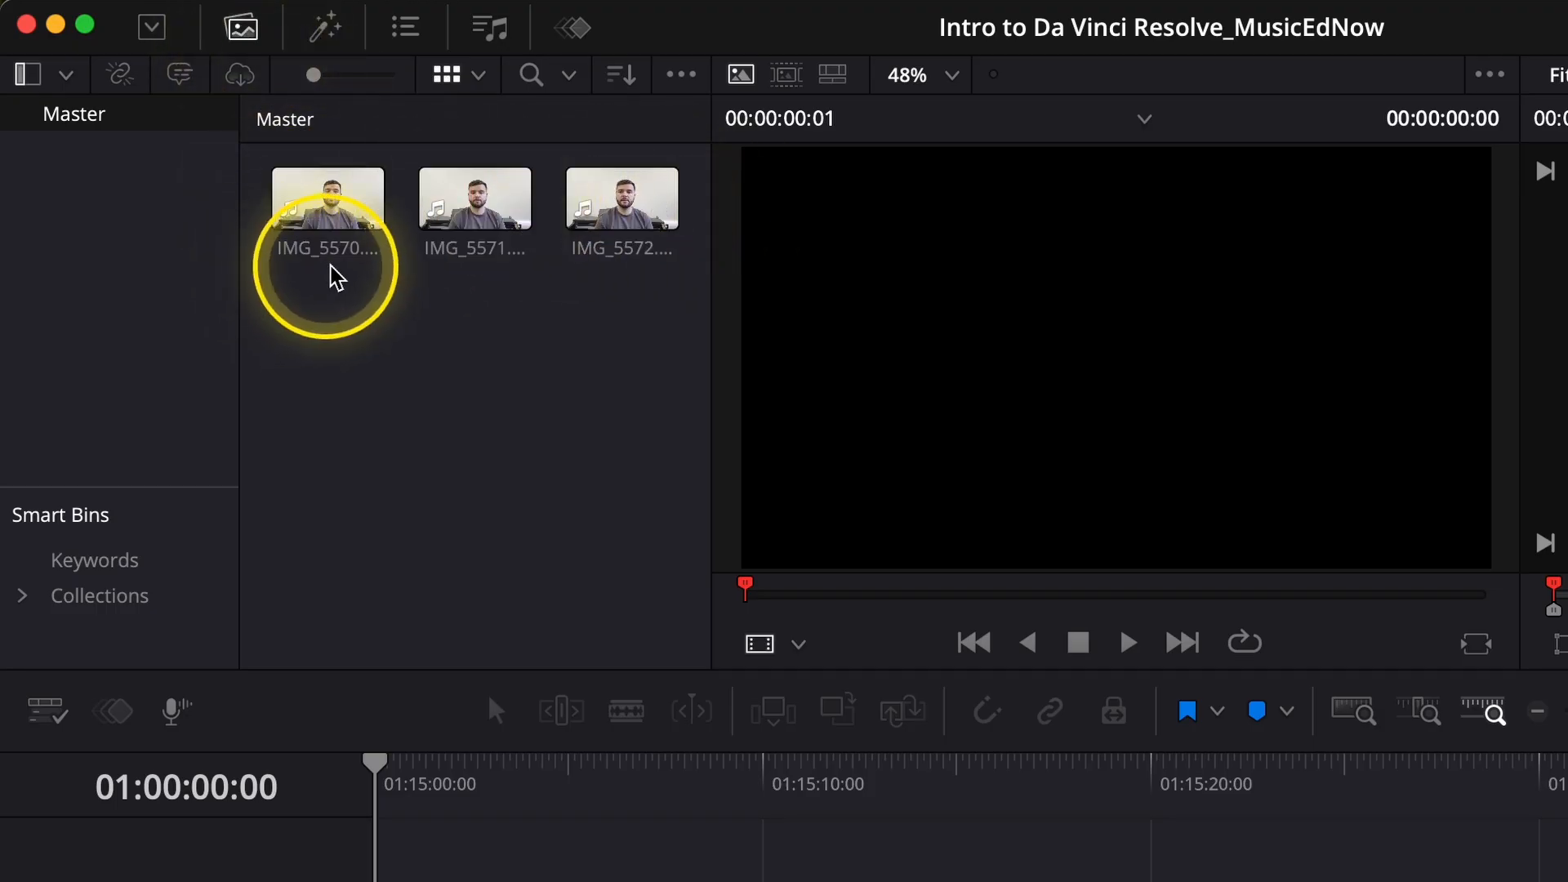
Place IMG_5570.MOV at the start of a new timeline, followed by IMG_5572.MOV and IMG_5571.MOV with gaps between the clips.
{"action": "left_click_drag", "start_coordinate": [335, 244], "coordinate": [382, 325]}
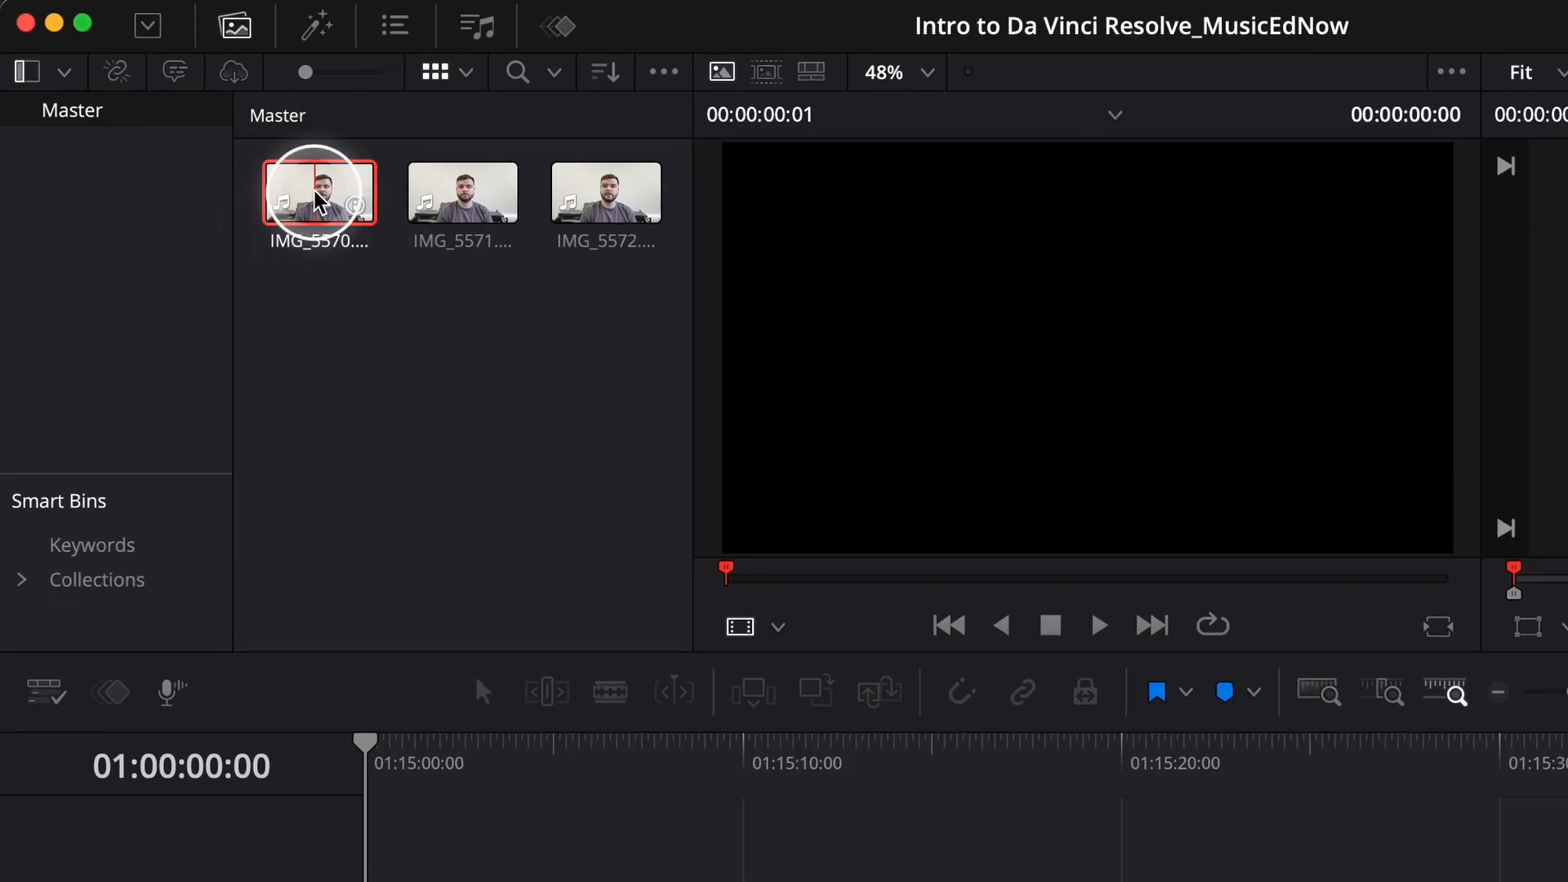
{"action": "left_click_drag", "start_coordinate": [324, 278], "coordinate": [364, 866]}
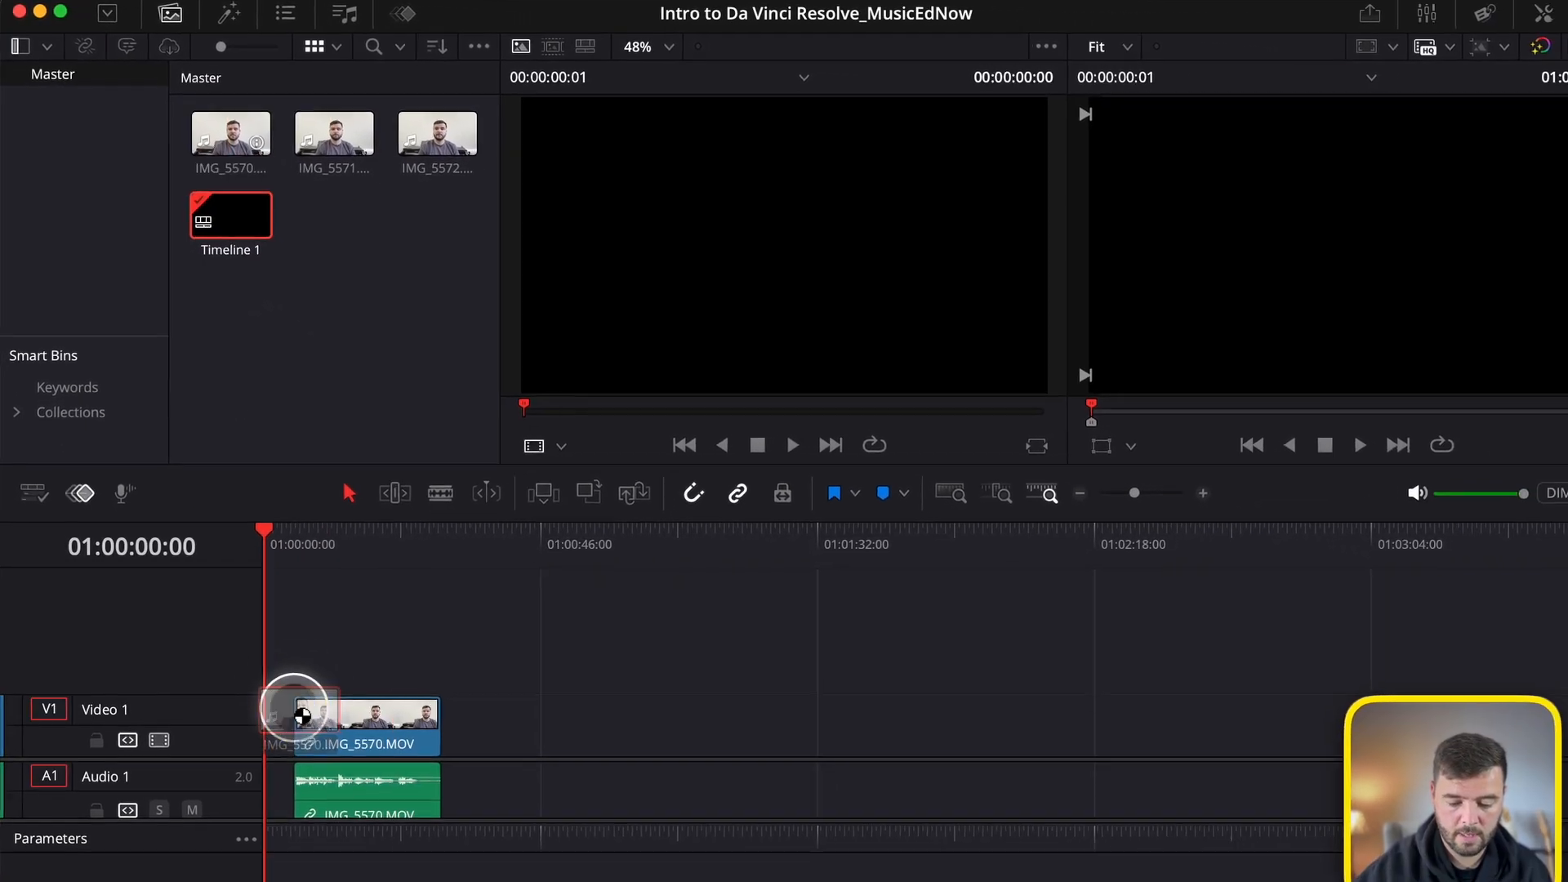
{"action": "left_click_drag", "start_coordinate": [302, 716], "coordinate": [335, 730]}
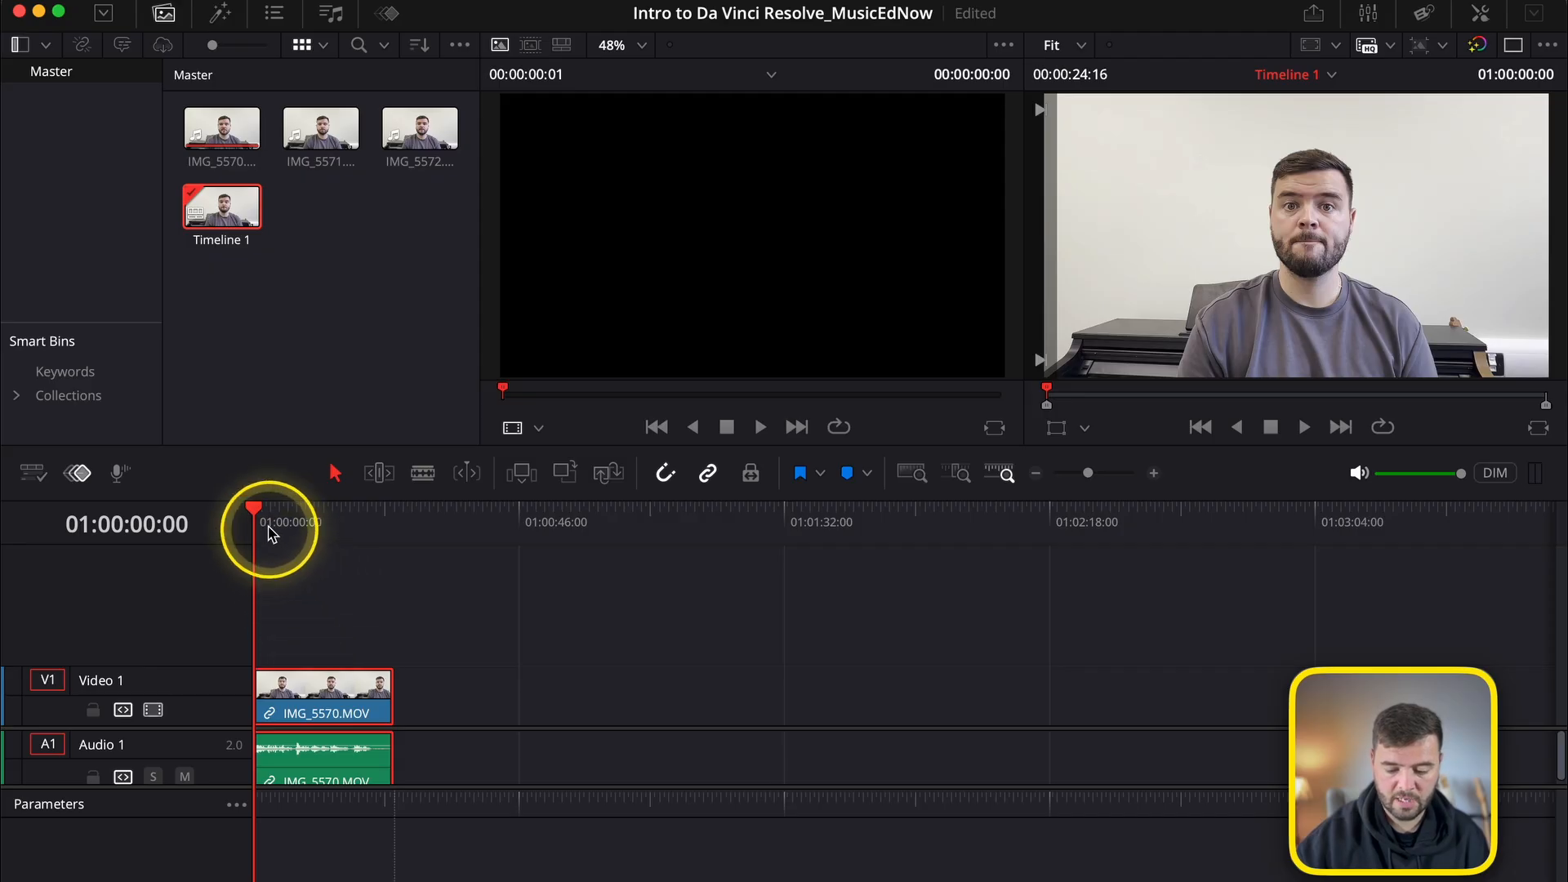
{"action": "mouse_move", "coordinate": [273, 531]}
{"action": "left_mouse_down"}
{"action": "mouse_move", "coordinate": [318, 517]}
{"action": "mouse_move", "coordinate": [243, 529]}
{"action": "left_mouse_up"}
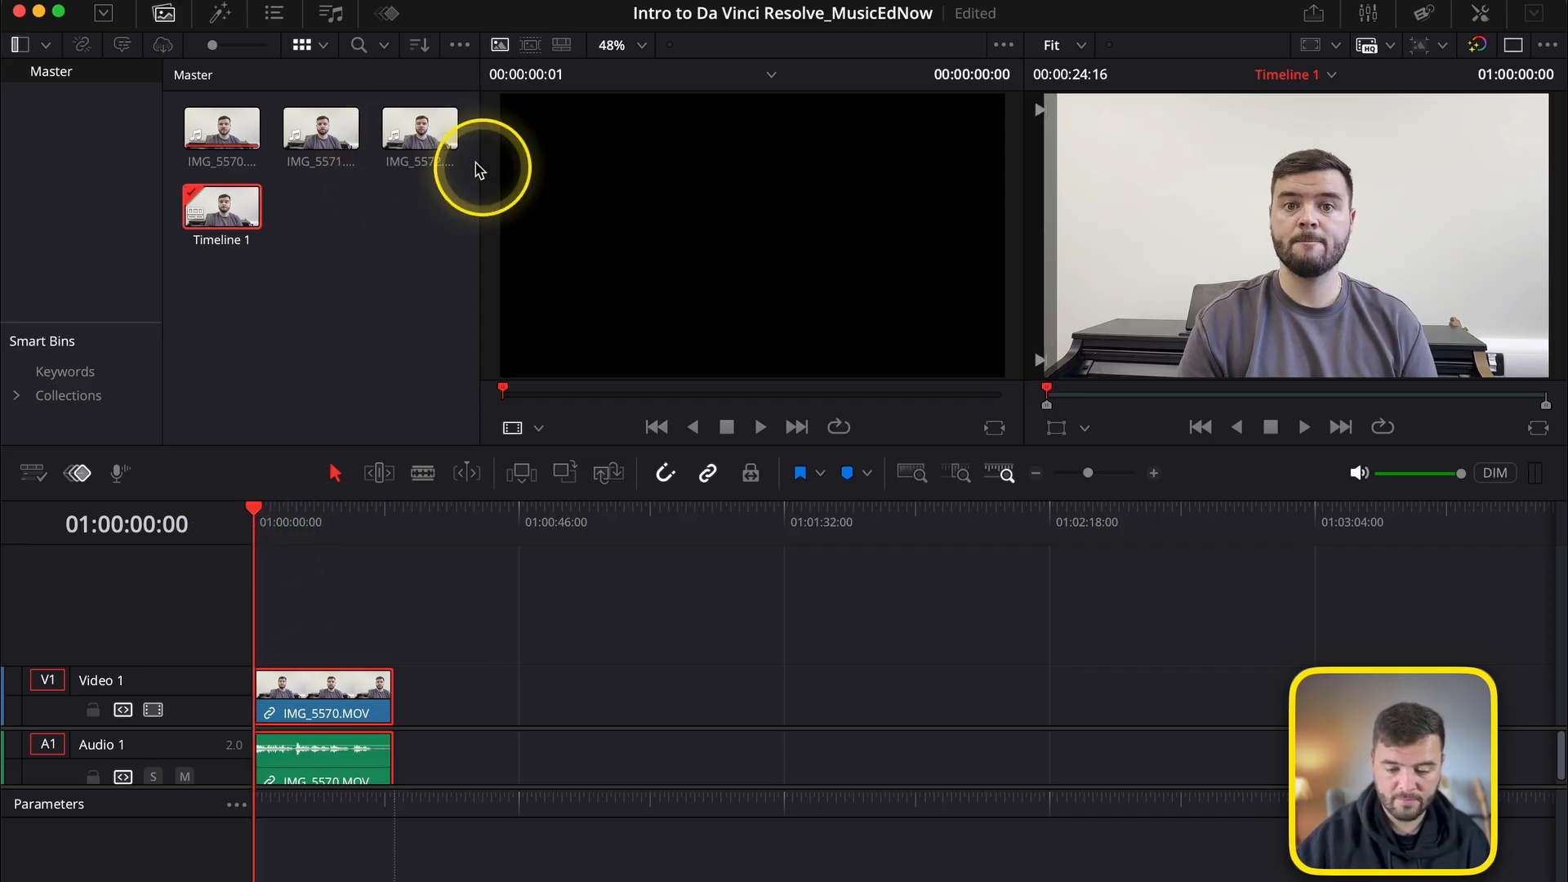
{"action": "left_click_drag", "start_coordinate": [418, 138], "coordinate": [455, 699]}
{"action": "left_click_drag", "start_coordinate": [324, 155], "coordinate": [527, 709]}
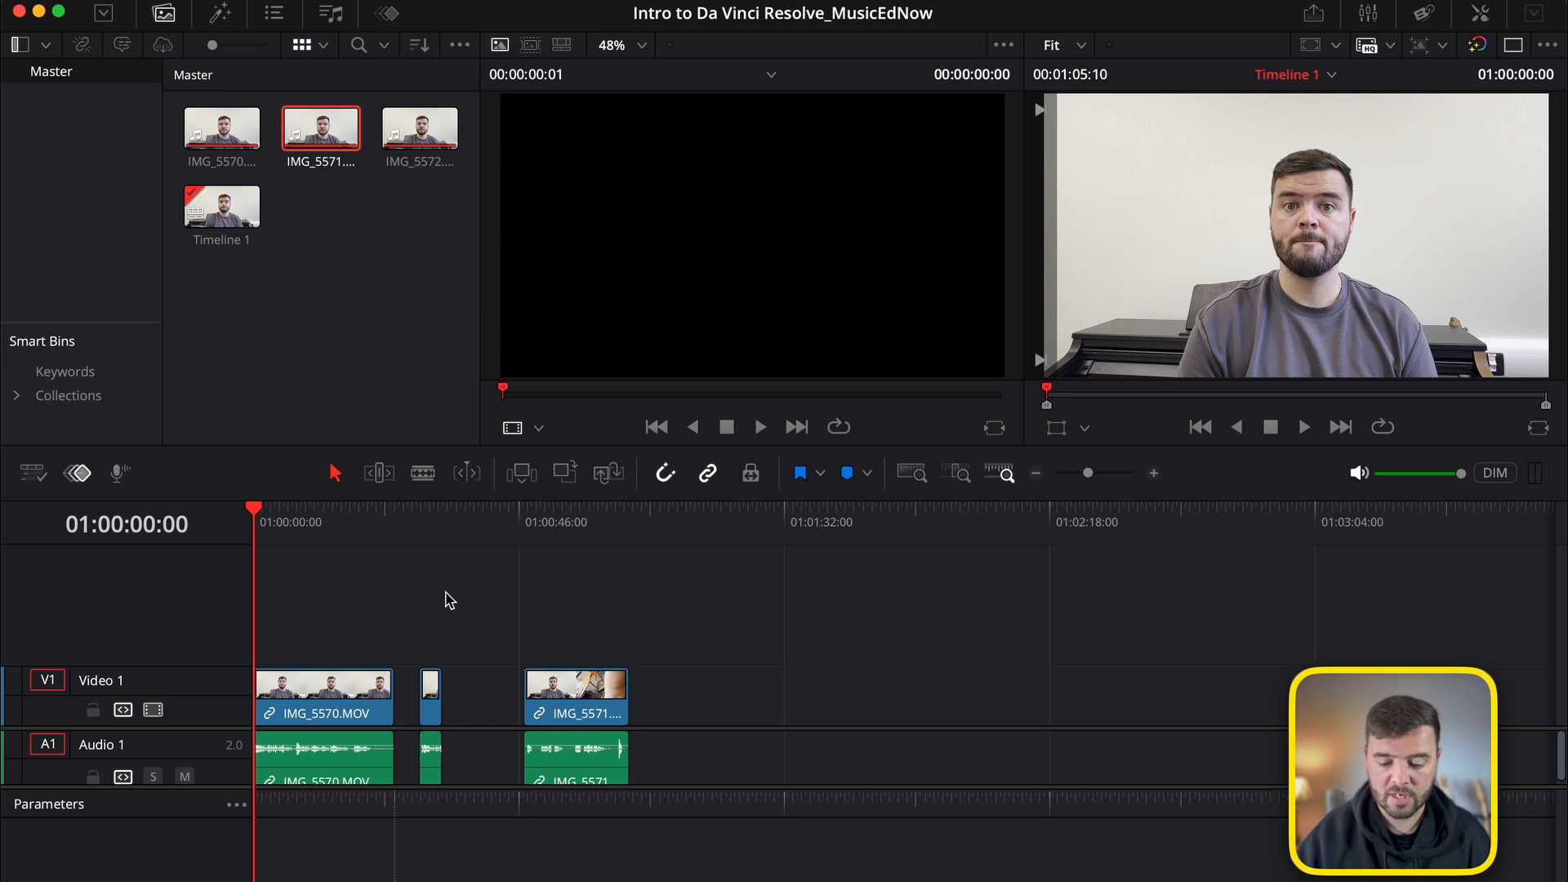
Play IMG_5570.MOV from the timeline's start up to the first pause and split the clip at 01:00:06:21.
{"action": "left_click", "coordinate": [253, 507]}
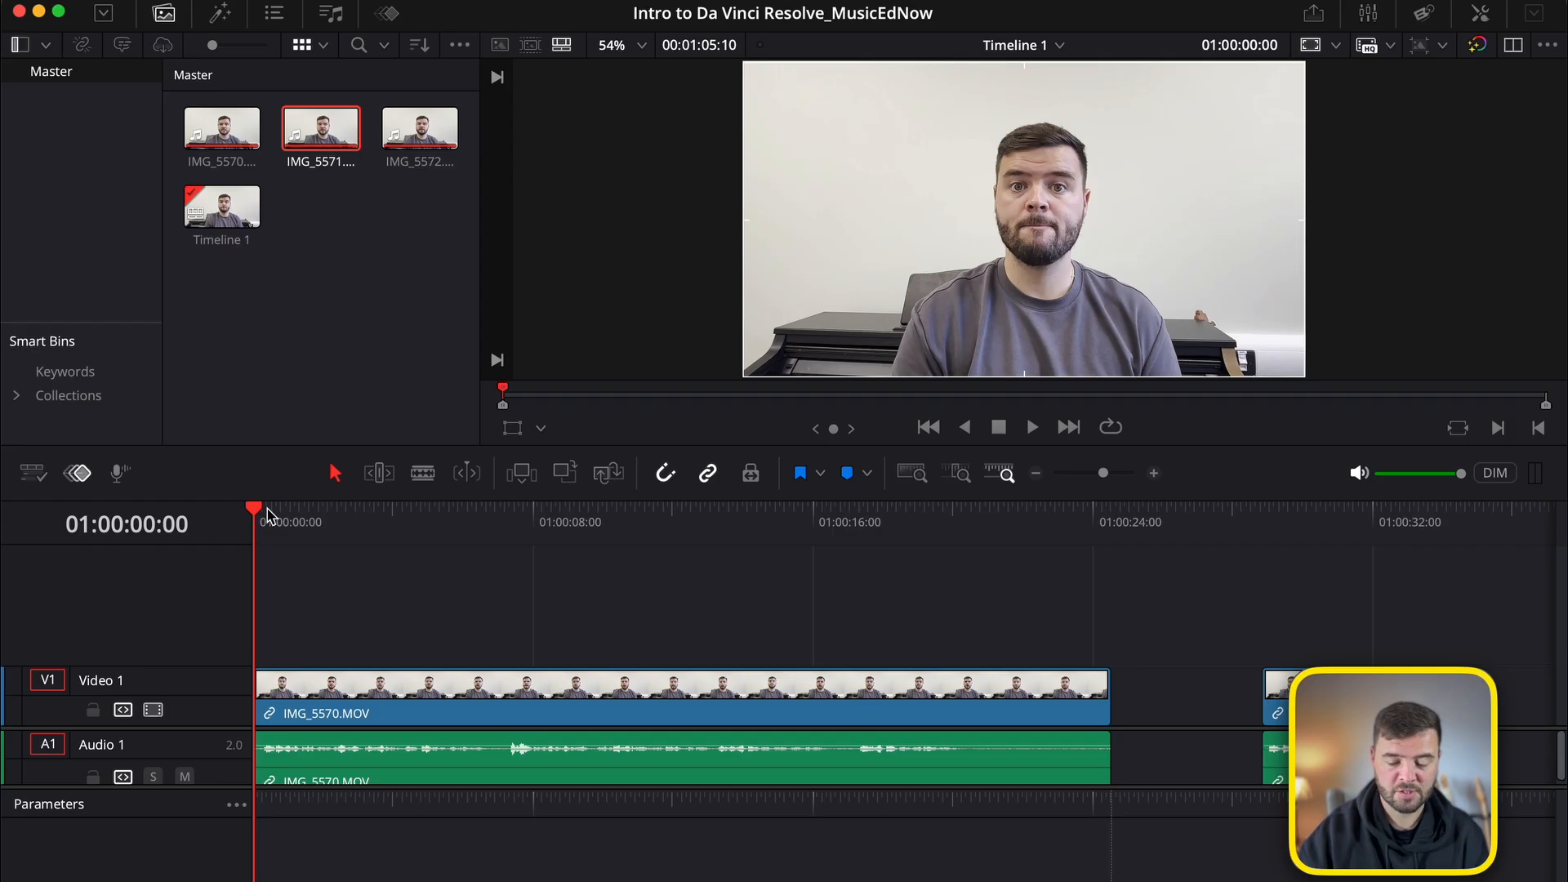
{"action": "key", "text": "space"}
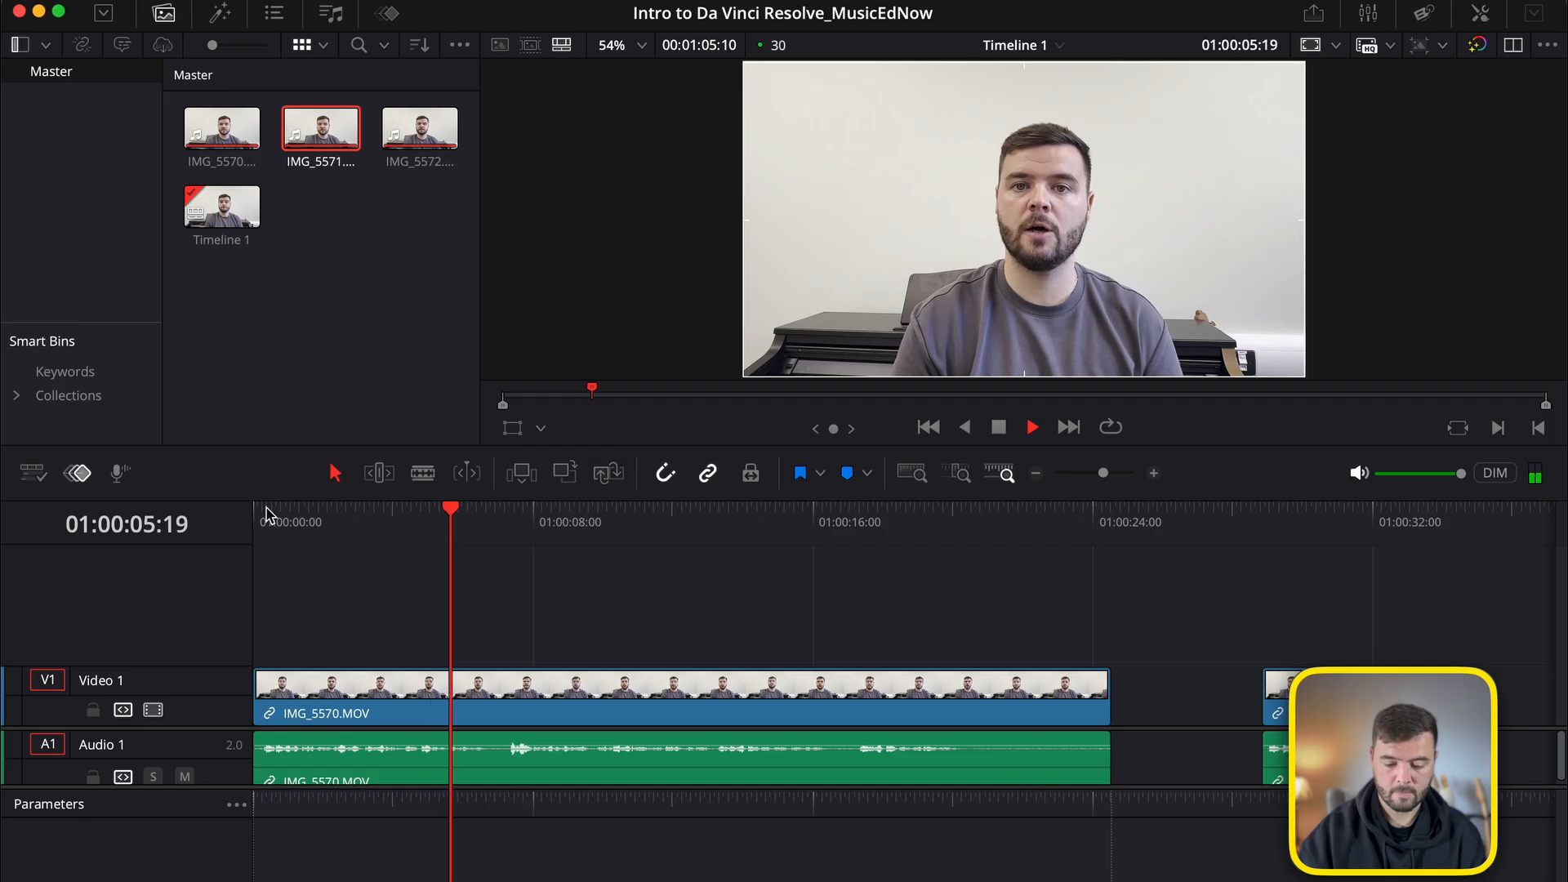
{"action": "key", "text": "space"}
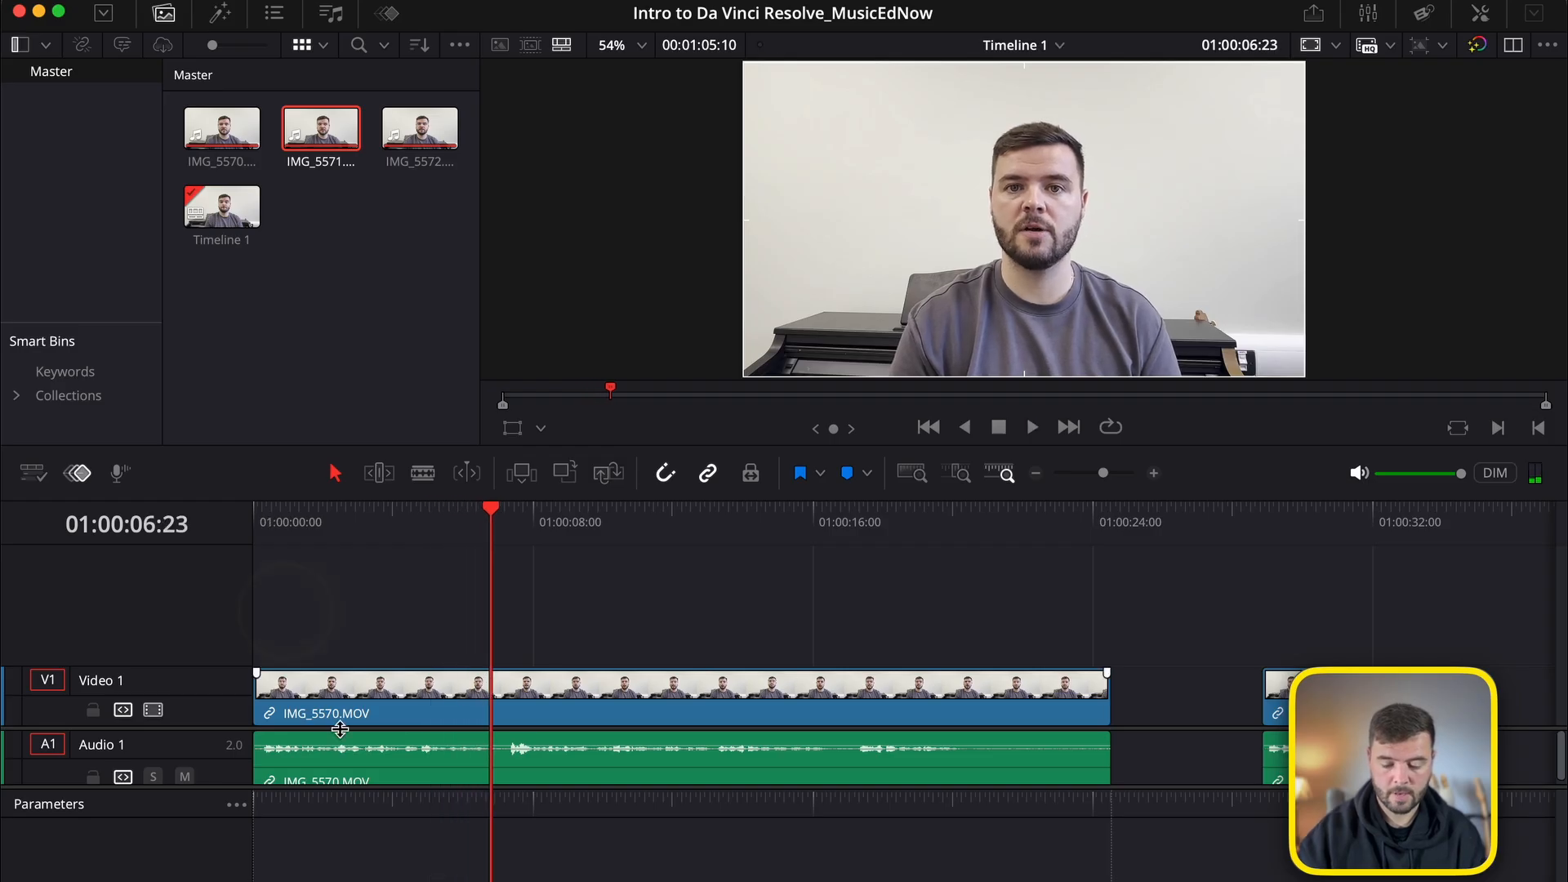
{"action": "left_click_drag", "start_coordinate": [1113, 475], "coordinate": [1108, 472]}
{"action": "left_click", "coordinate": [611, 514]}
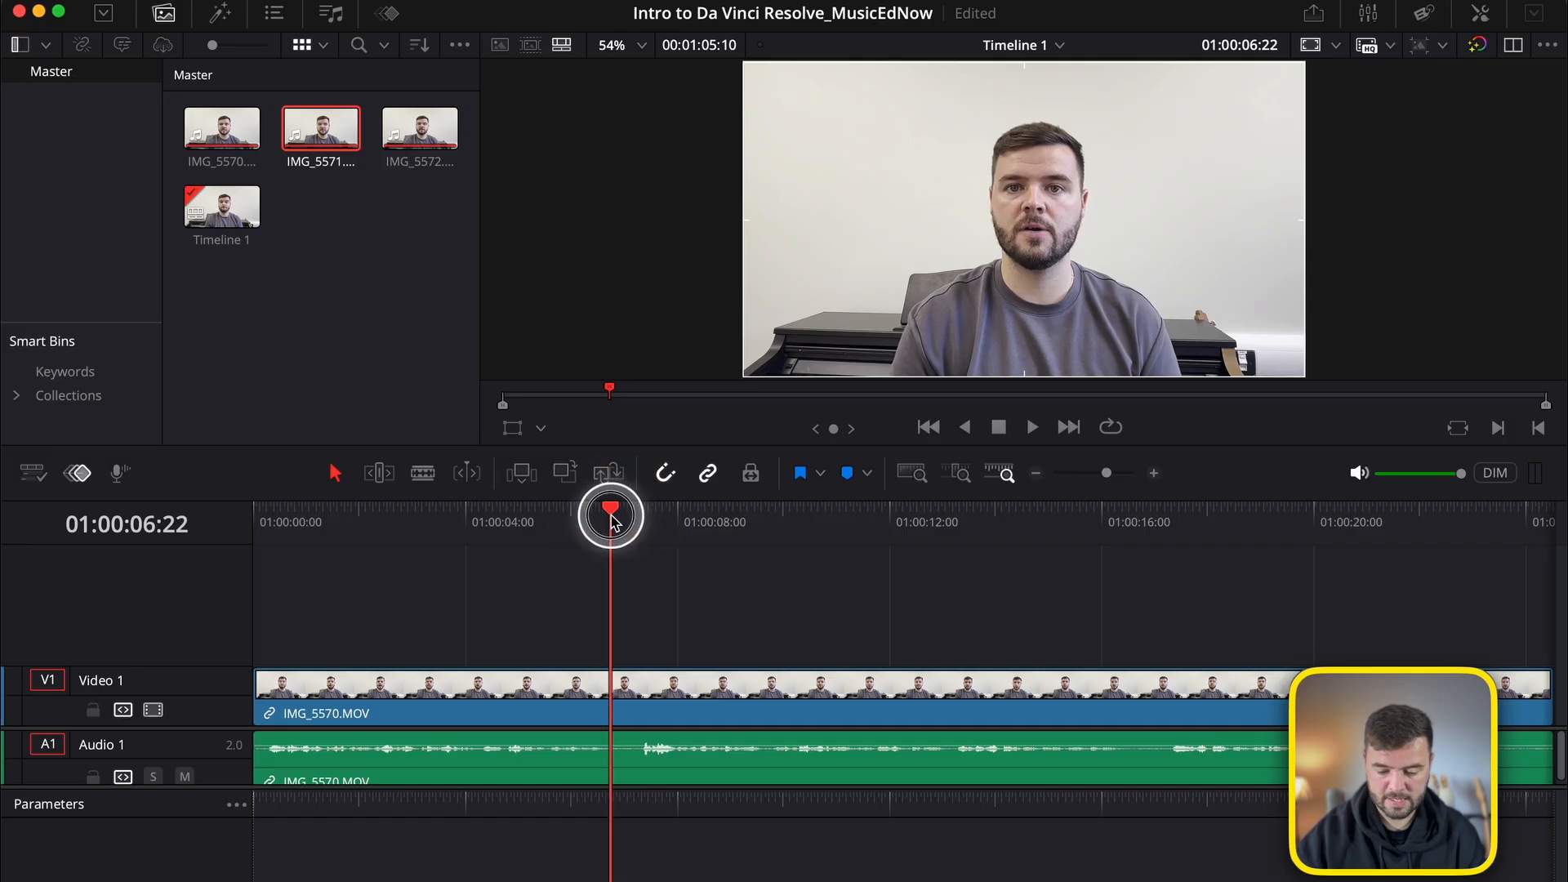
{"action": "left_click_drag", "start_coordinate": [614, 521], "coordinate": [610, 519]}
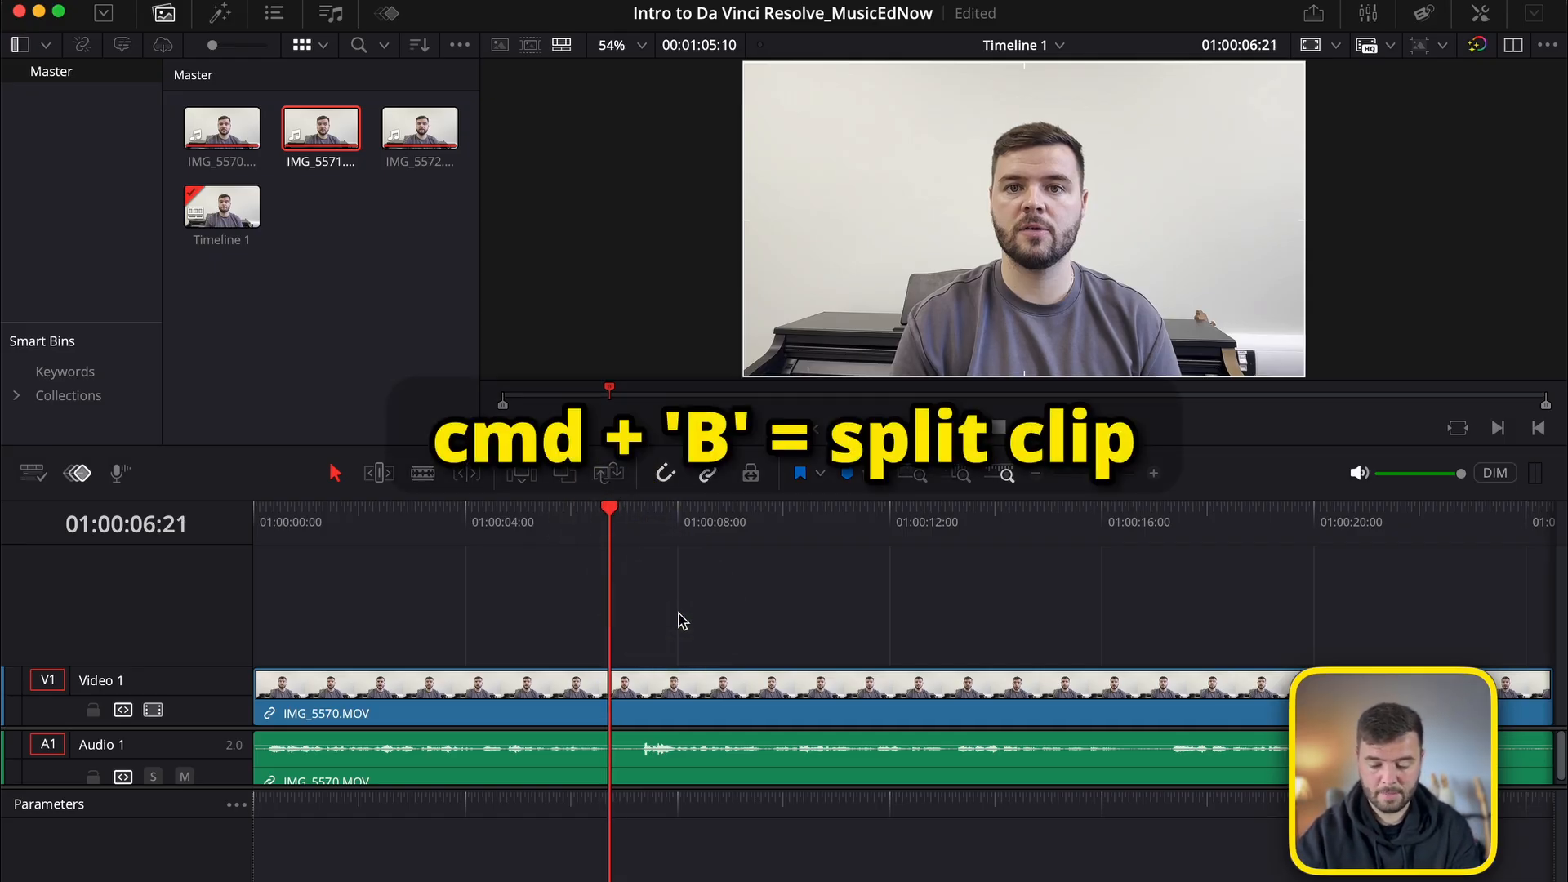
{"action": "key", "text": "super+b"}
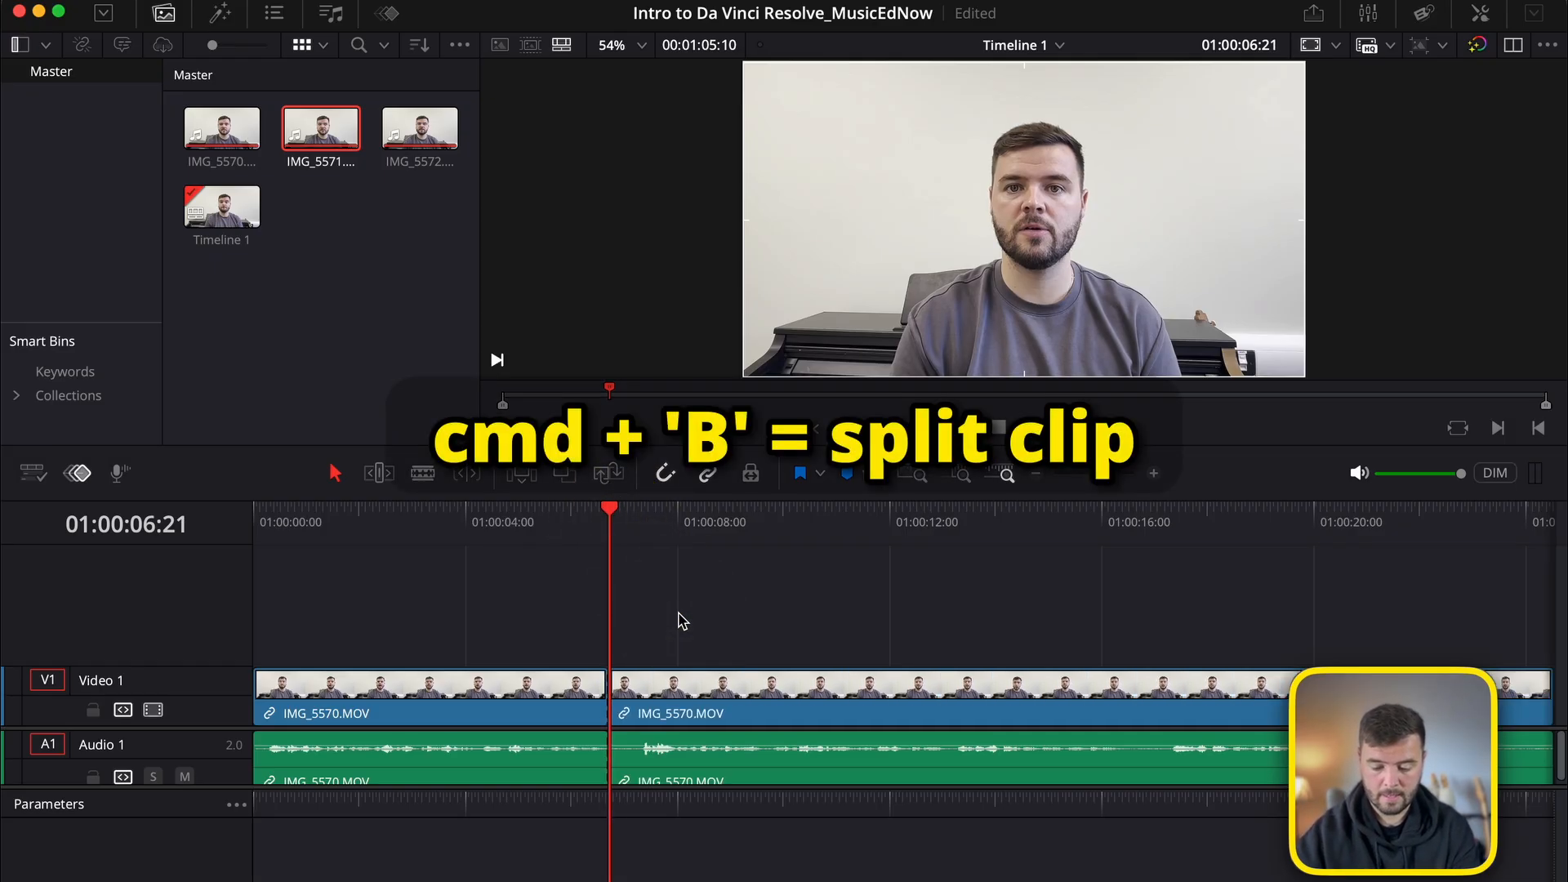
Split IMG_5570.MOV again at 01:00:07:07 to isolate the short pause after the first cut.
{"action": "left_click", "coordinate": [594, 510]}
{"action": "mouse_move", "coordinate": [593, 513]}
{"action": "left_mouse_down"}
{"action": "mouse_move", "coordinate": [560, 510]}
{"action": "mouse_move", "coordinate": [610, 510]}
{"action": "left_mouse_up"}
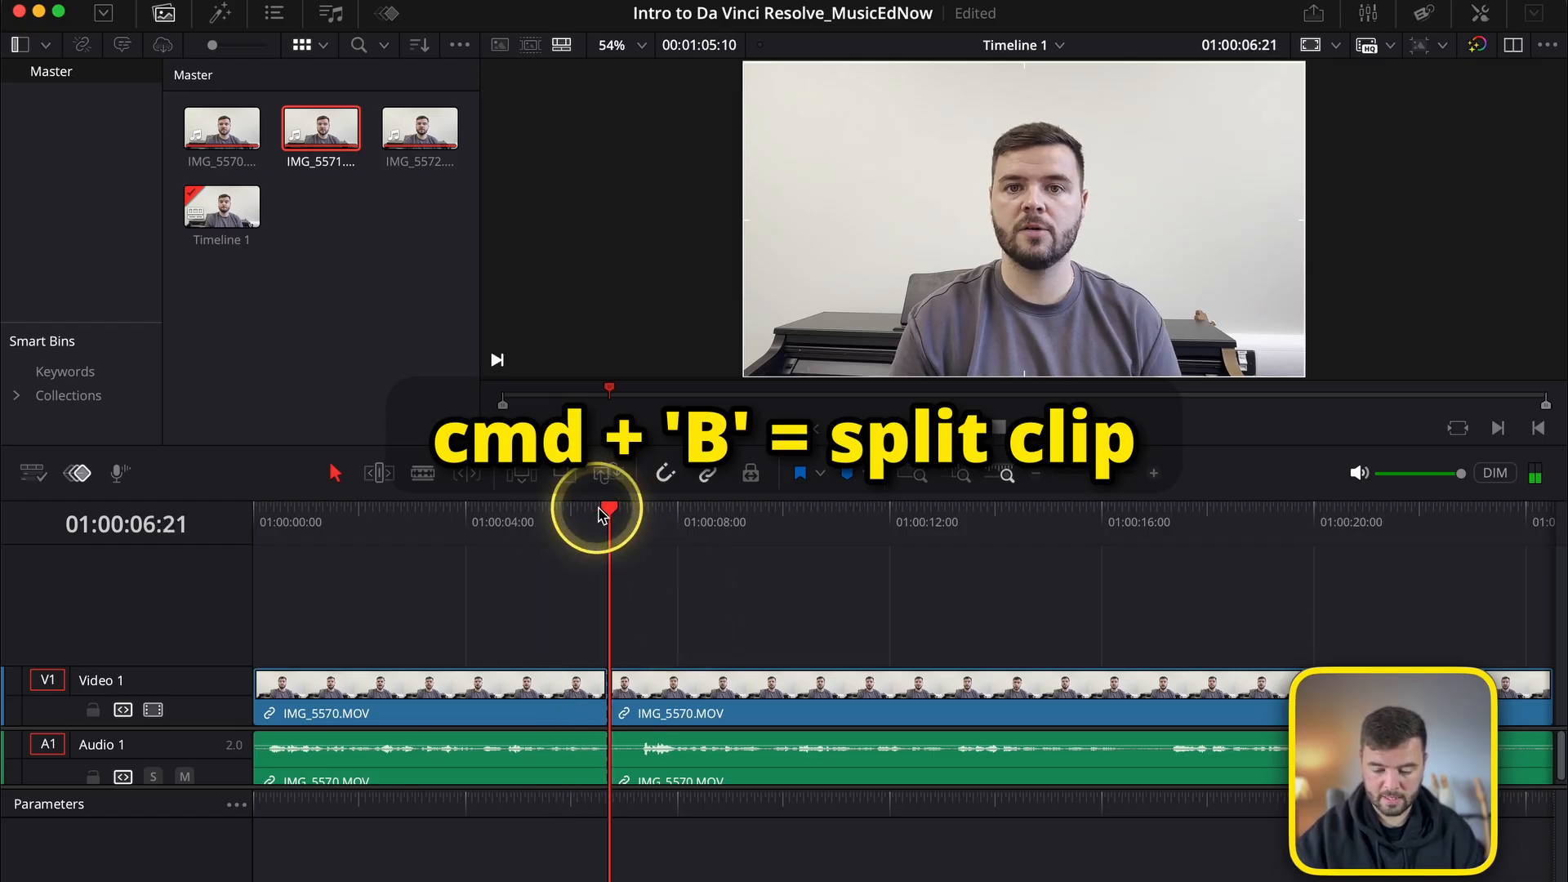
{"action": "left_click", "coordinate": [618, 698]}
{"action": "mouse_move", "coordinate": [665, 711]}
{"action": "left_mouse_down"}
{"action": "mouse_move", "coordinate": [823, 713]}
{"action": "mouse_move", "coordinate": [689, 698]}
{"action": "left_mouse_up"}
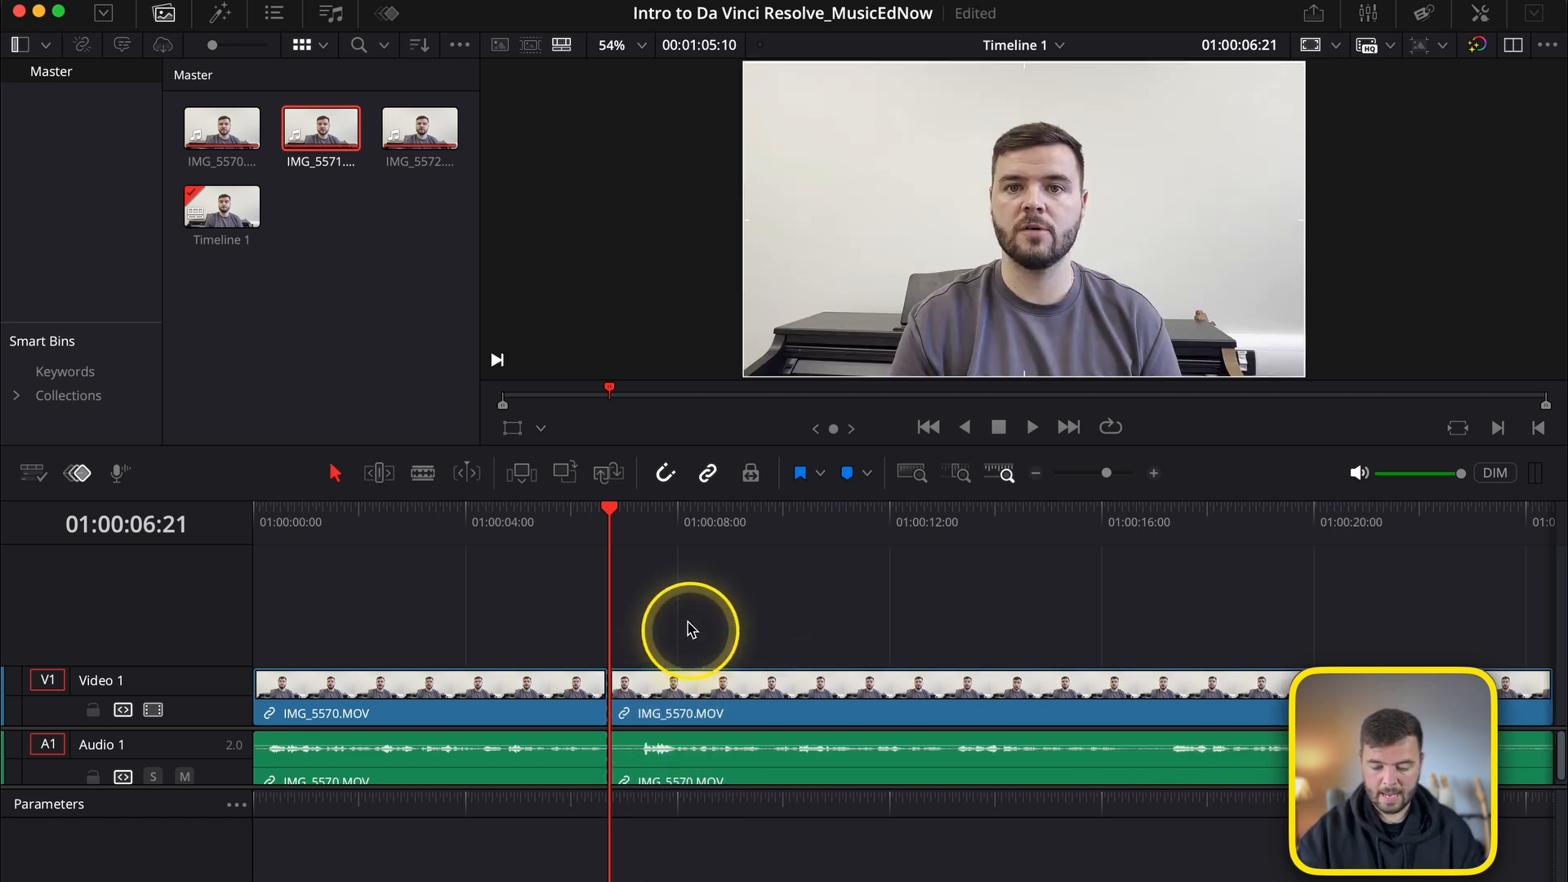
{"action": "left_click", "coordinate": [639, 524]}
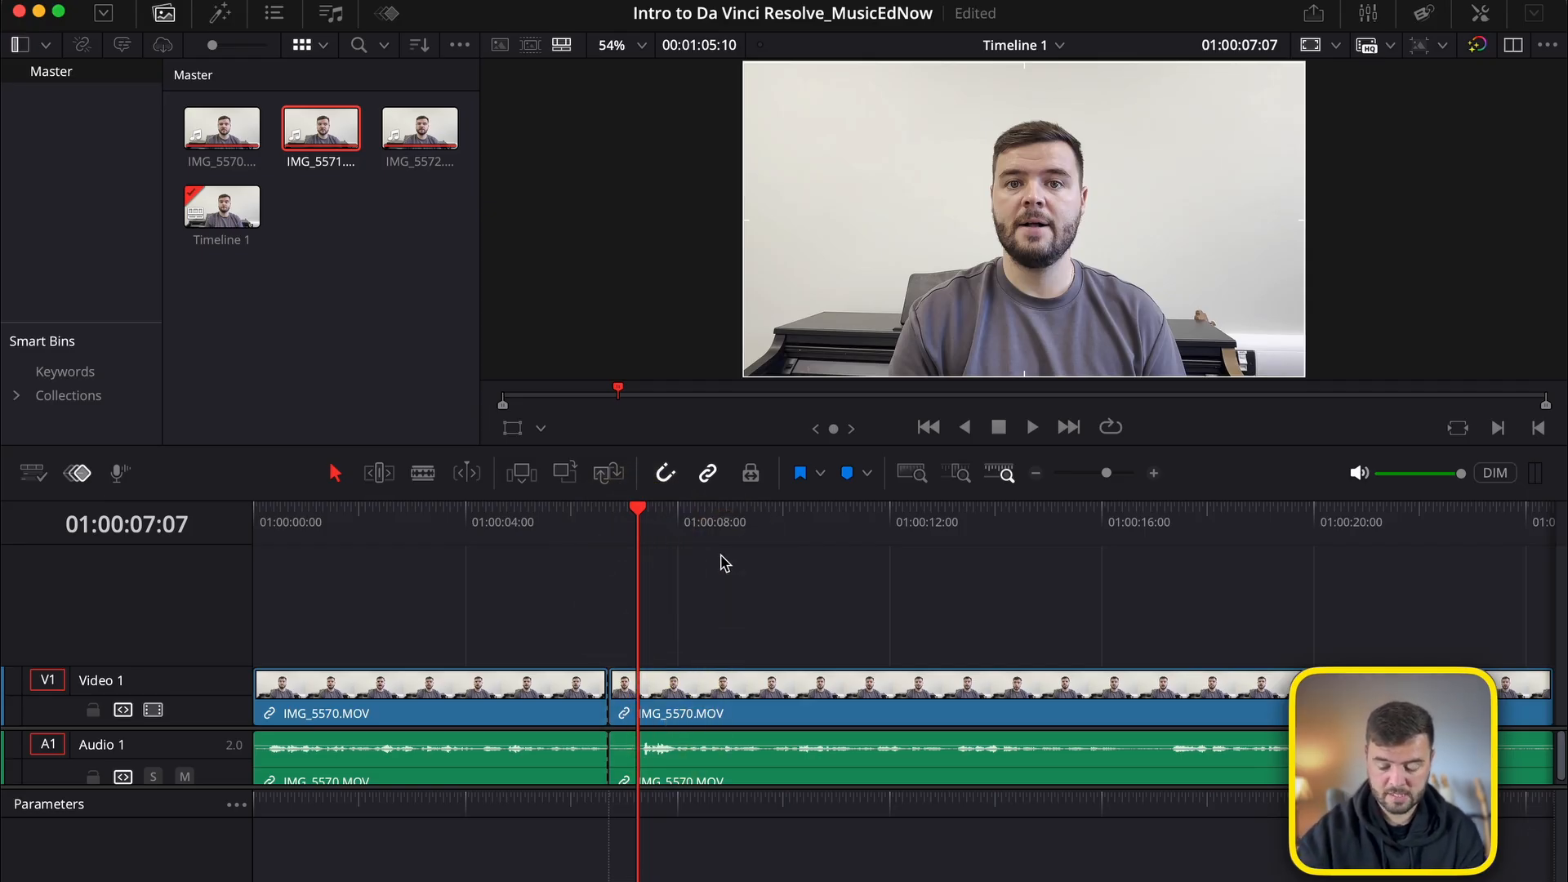
{"action": "left_click", "coordinate": [613, 683]}
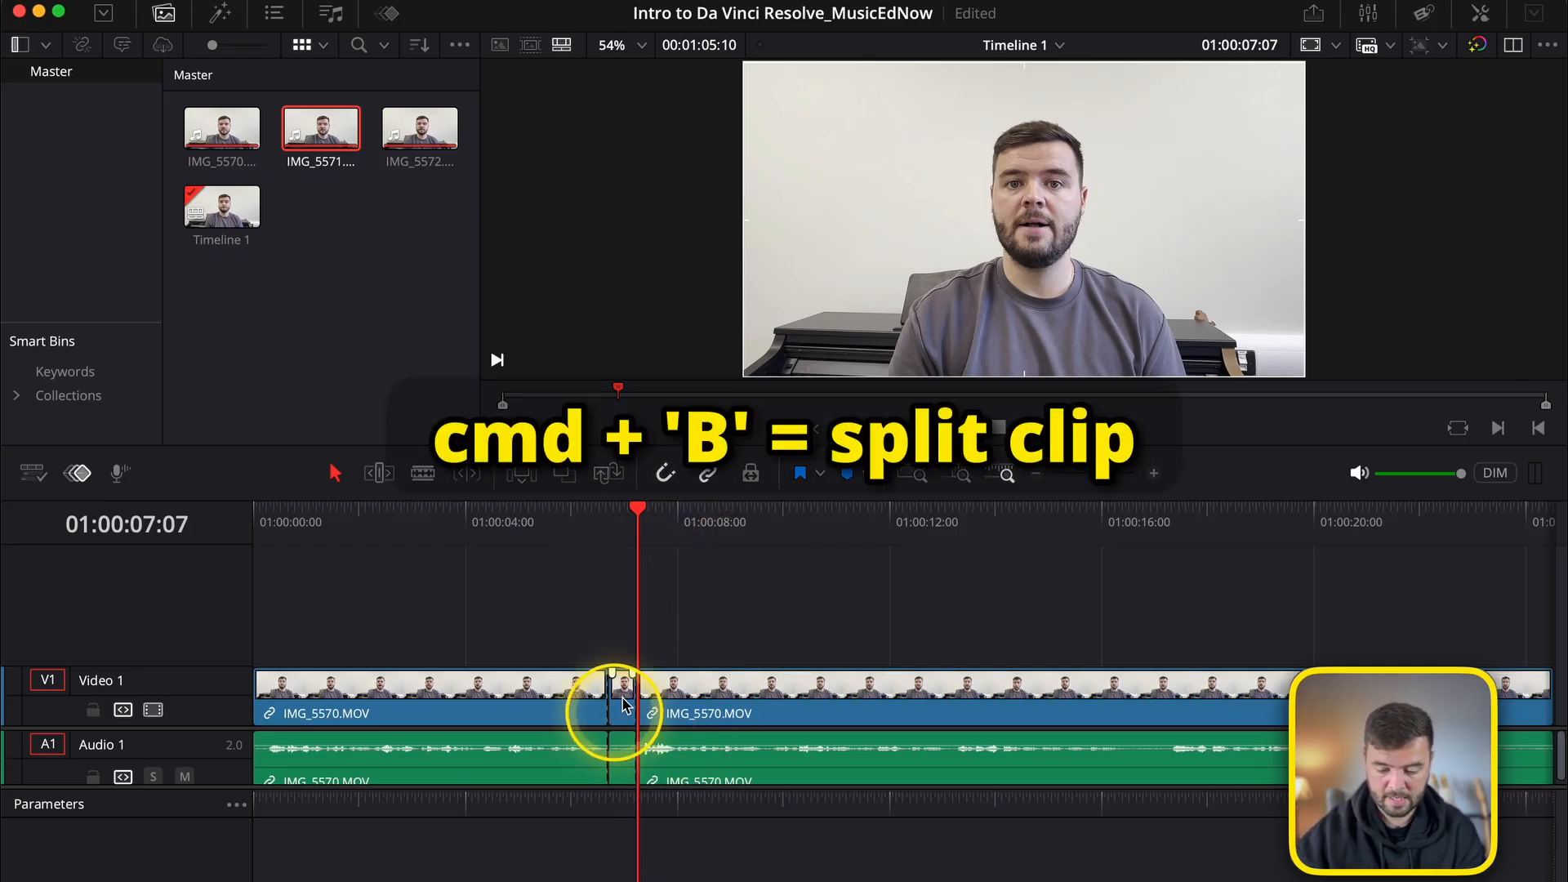
{"action": "key", "text": "super+b"}
Increase the Audio 1 track height and ripple delete the short segment between the two cuts in IMG_5570.MOV.
{"action": "left_click_drag", "start_coordinate": [626, 723], "coordinate": [619, 637]}
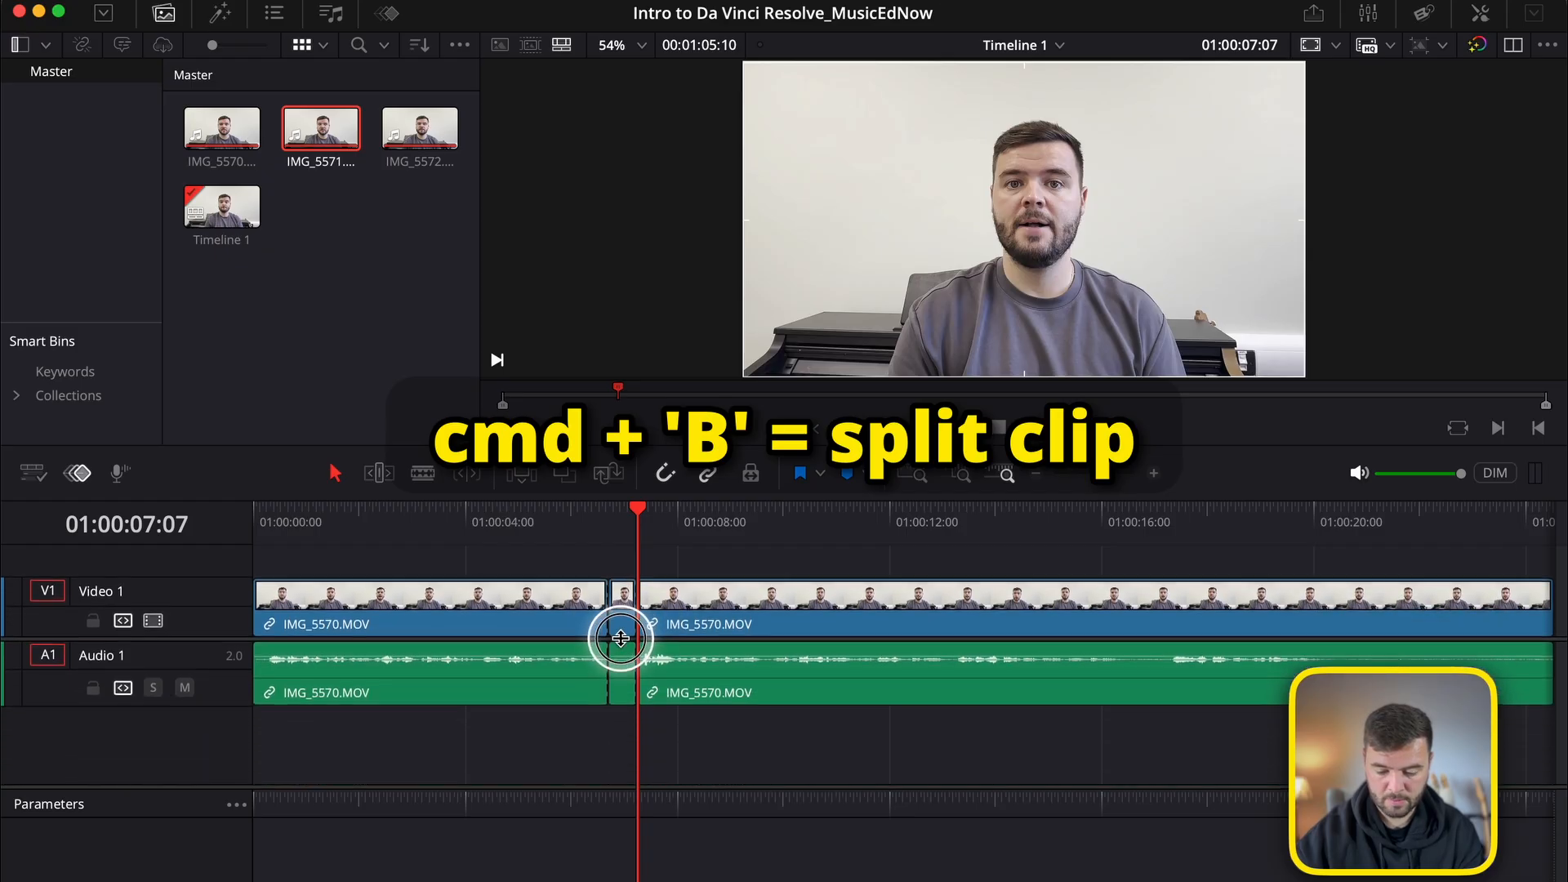
{"action": "left_click_drag", "start_coordinate": [233, 697], "coordinate": [225, 773]}
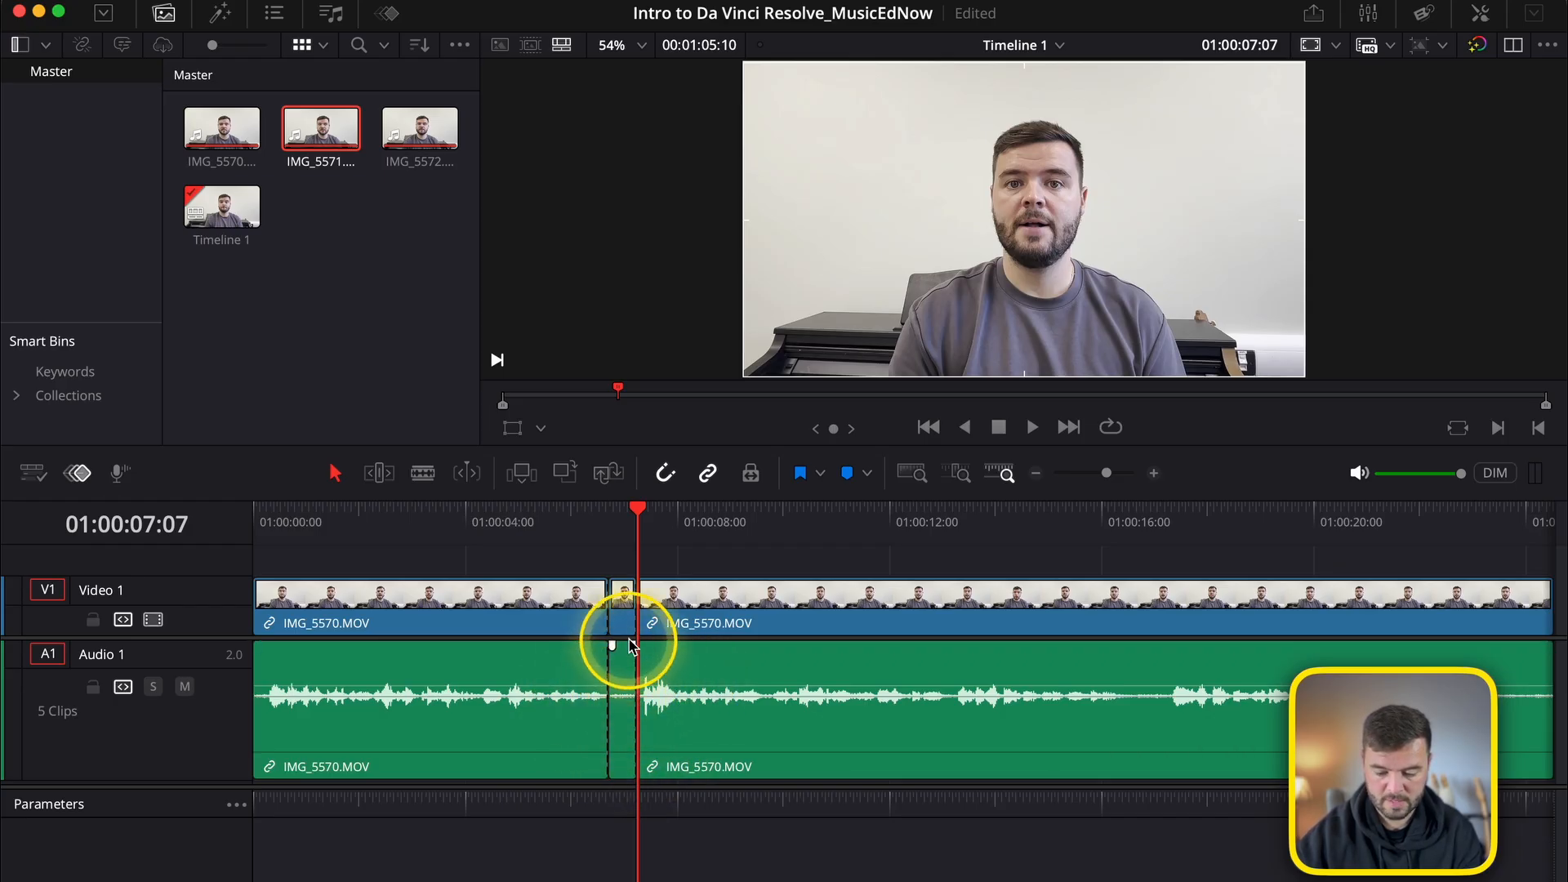
{"action": "left_click", "coordinate": [622, 606]}
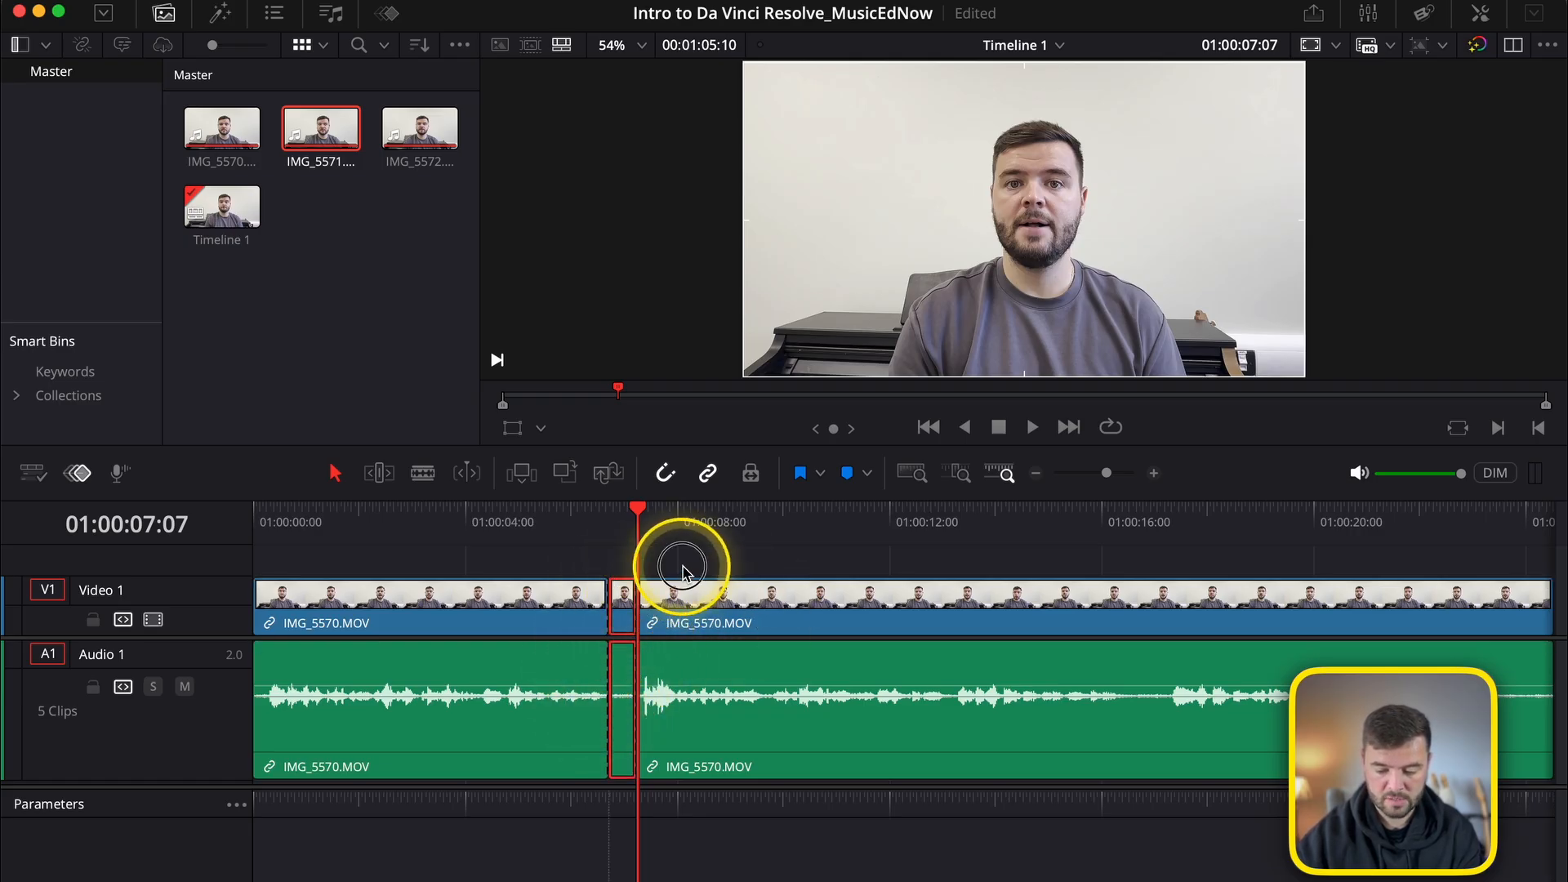
{"action": "left_click", "coordinate": [622, 618]}
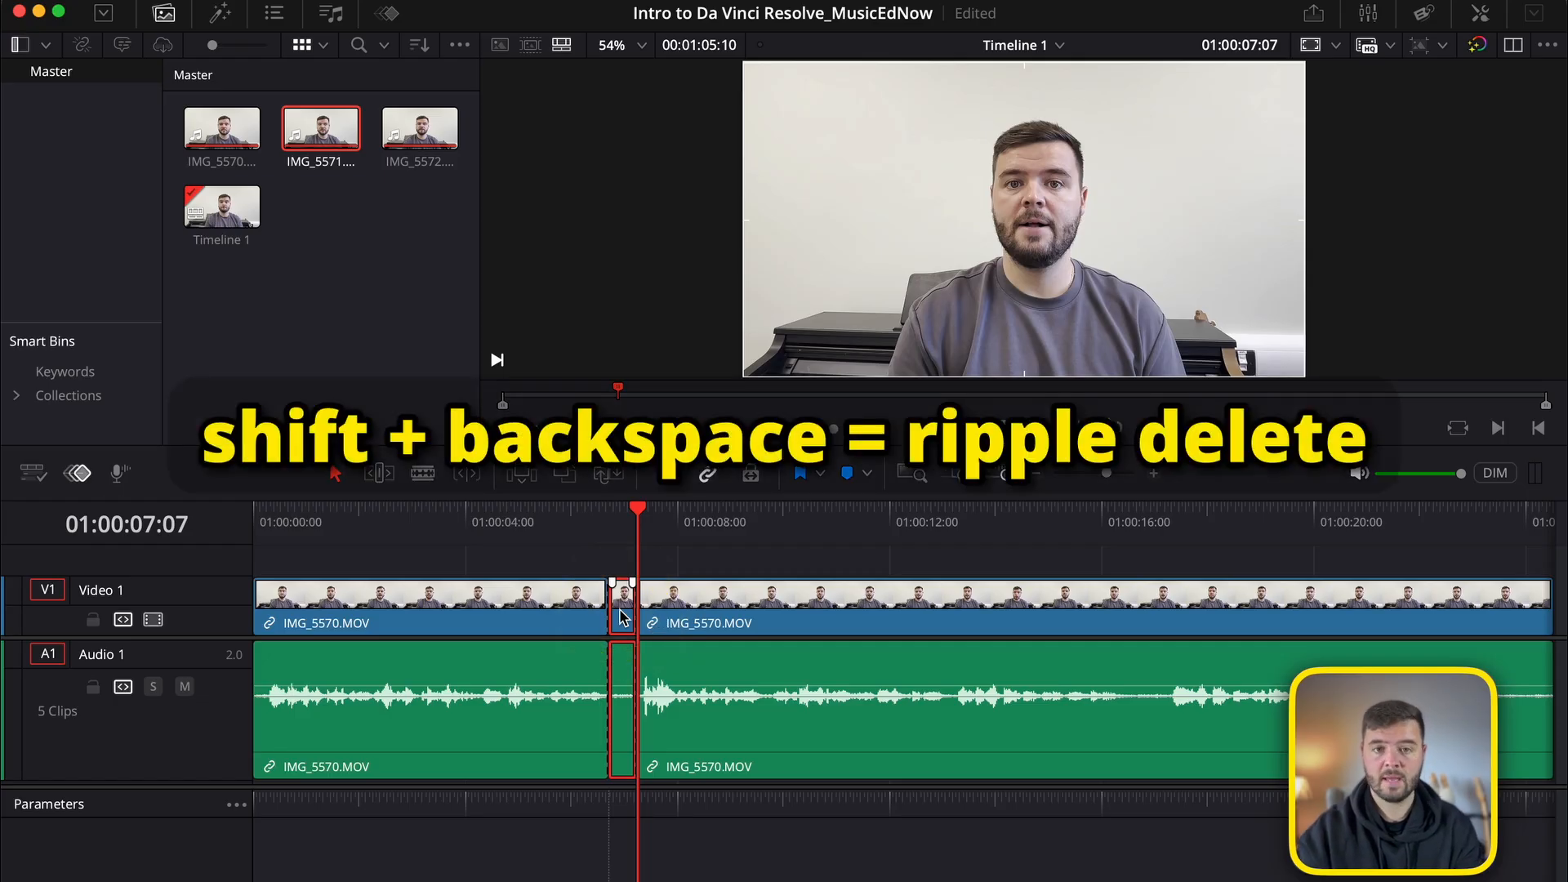
{"action": "key", "text": "shift+BackSpace"}
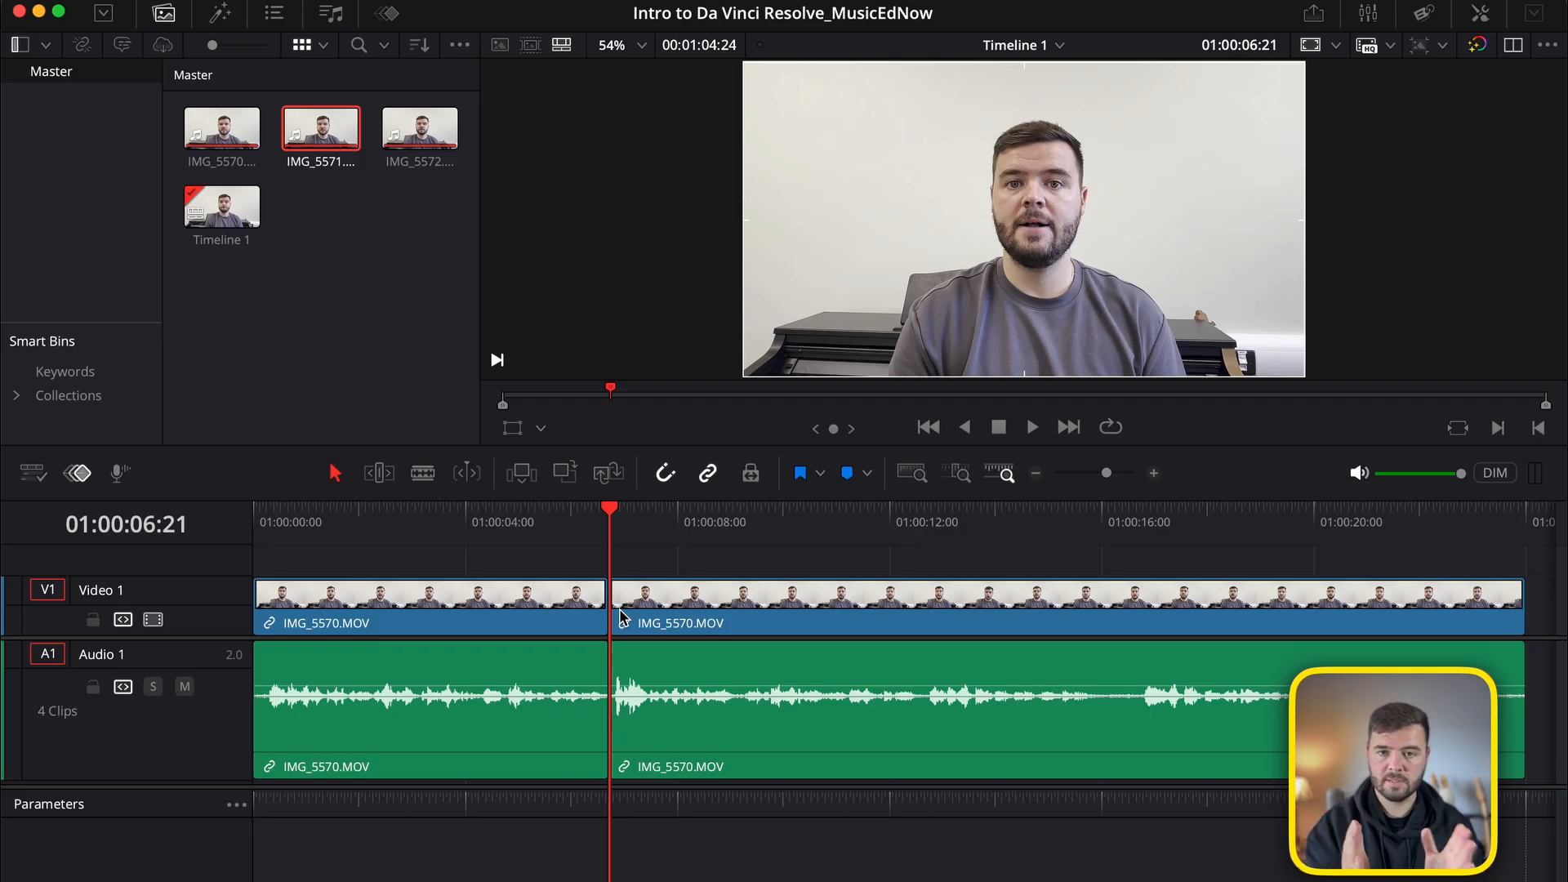
Play back across the joined cut to check the transition and return the playhead to the cut at 01:00:06:21.
{"action": "left_click", "coordinate": [563, 531]}
{"action": "key", "text": "space"}
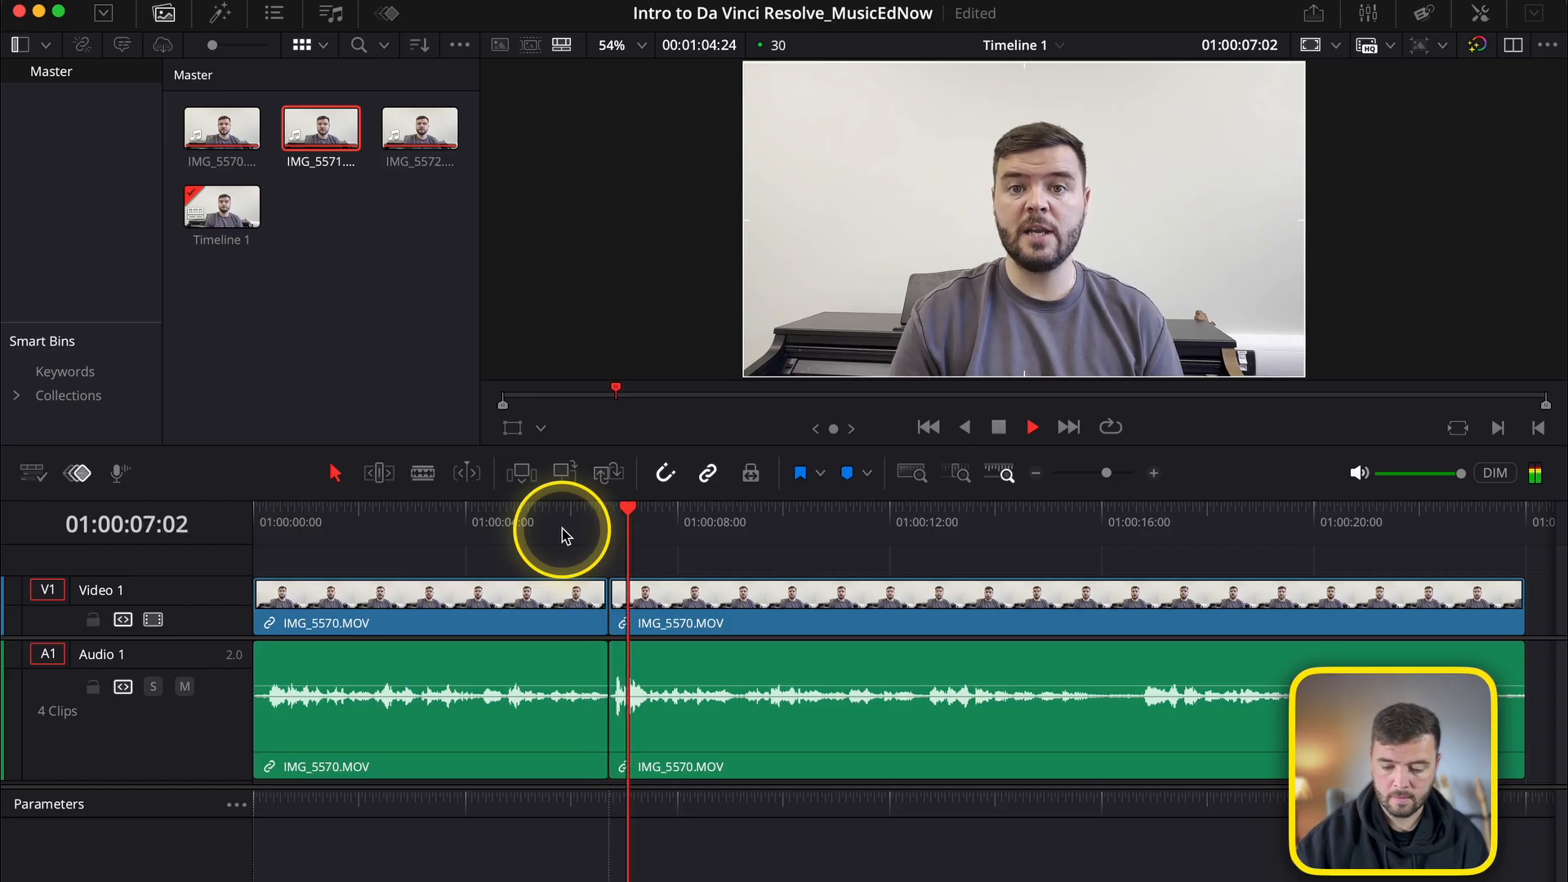
{"action": "key", "text": "space"}
{"action": "left_click", "coordinate": [610, 535]}
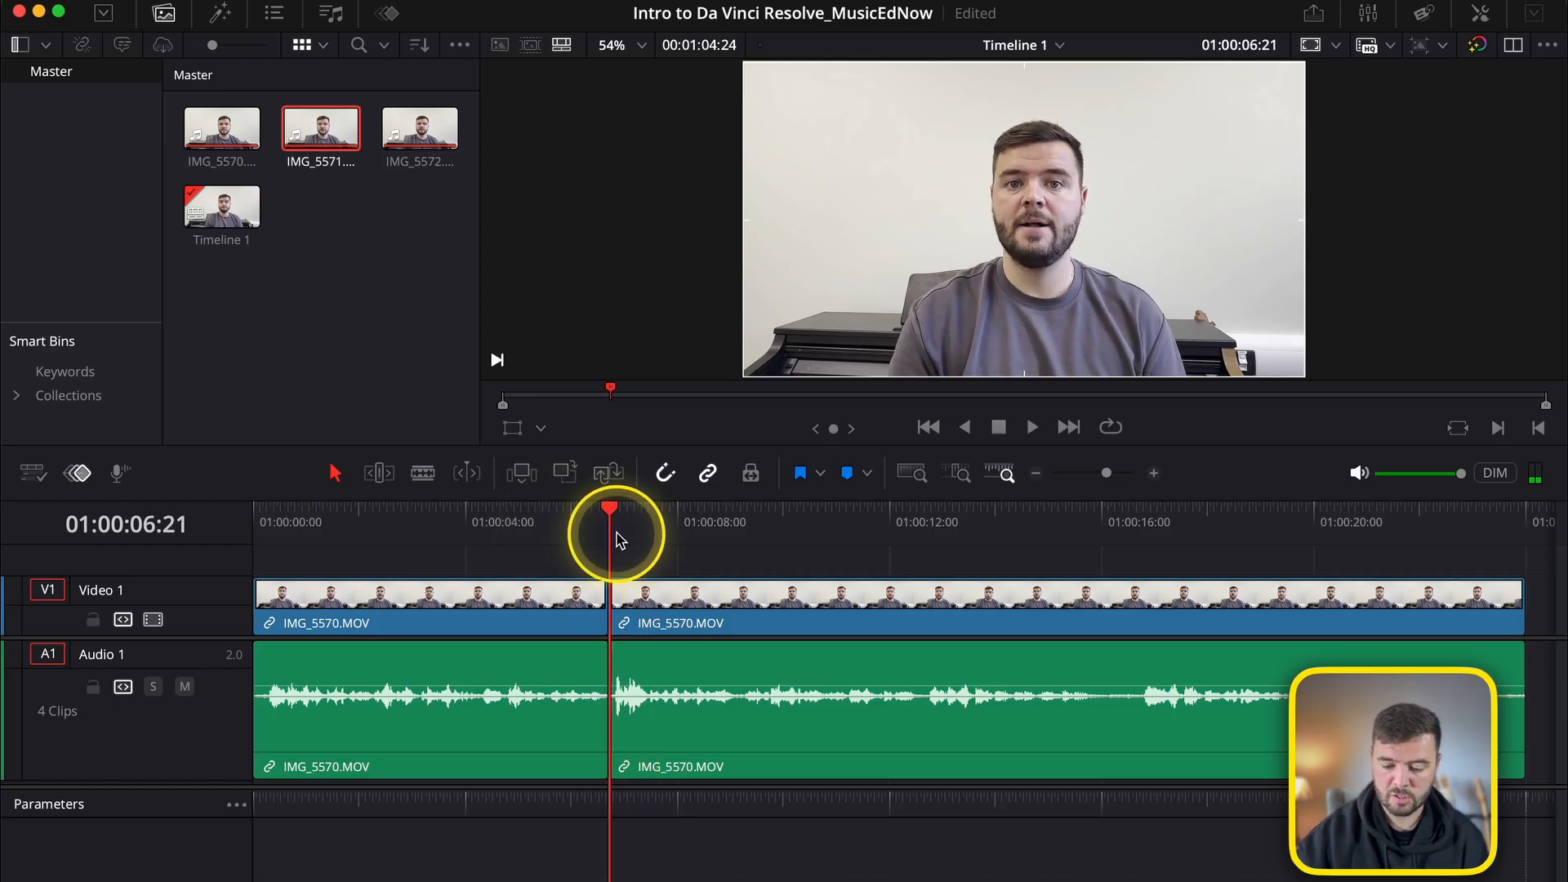
Split the second IMG_5570.MOV segment at 01:00:12:18.
{"action": "left_click_drag", "start_coordinate": [630, 531], "coordinate": [921, 515]}
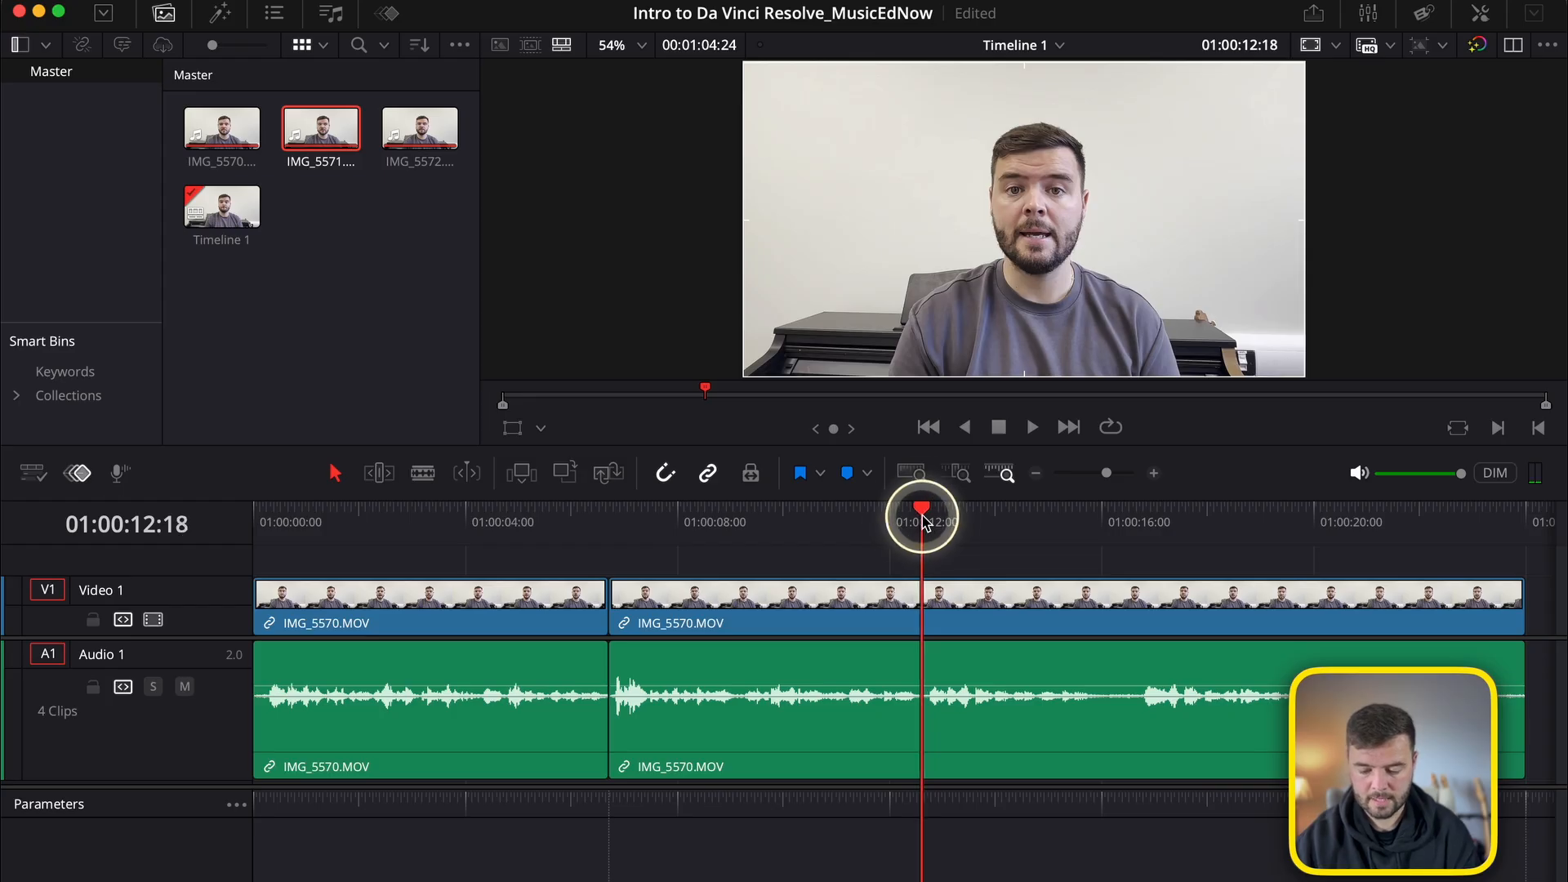
{"action": "key", "text": "super+b"}
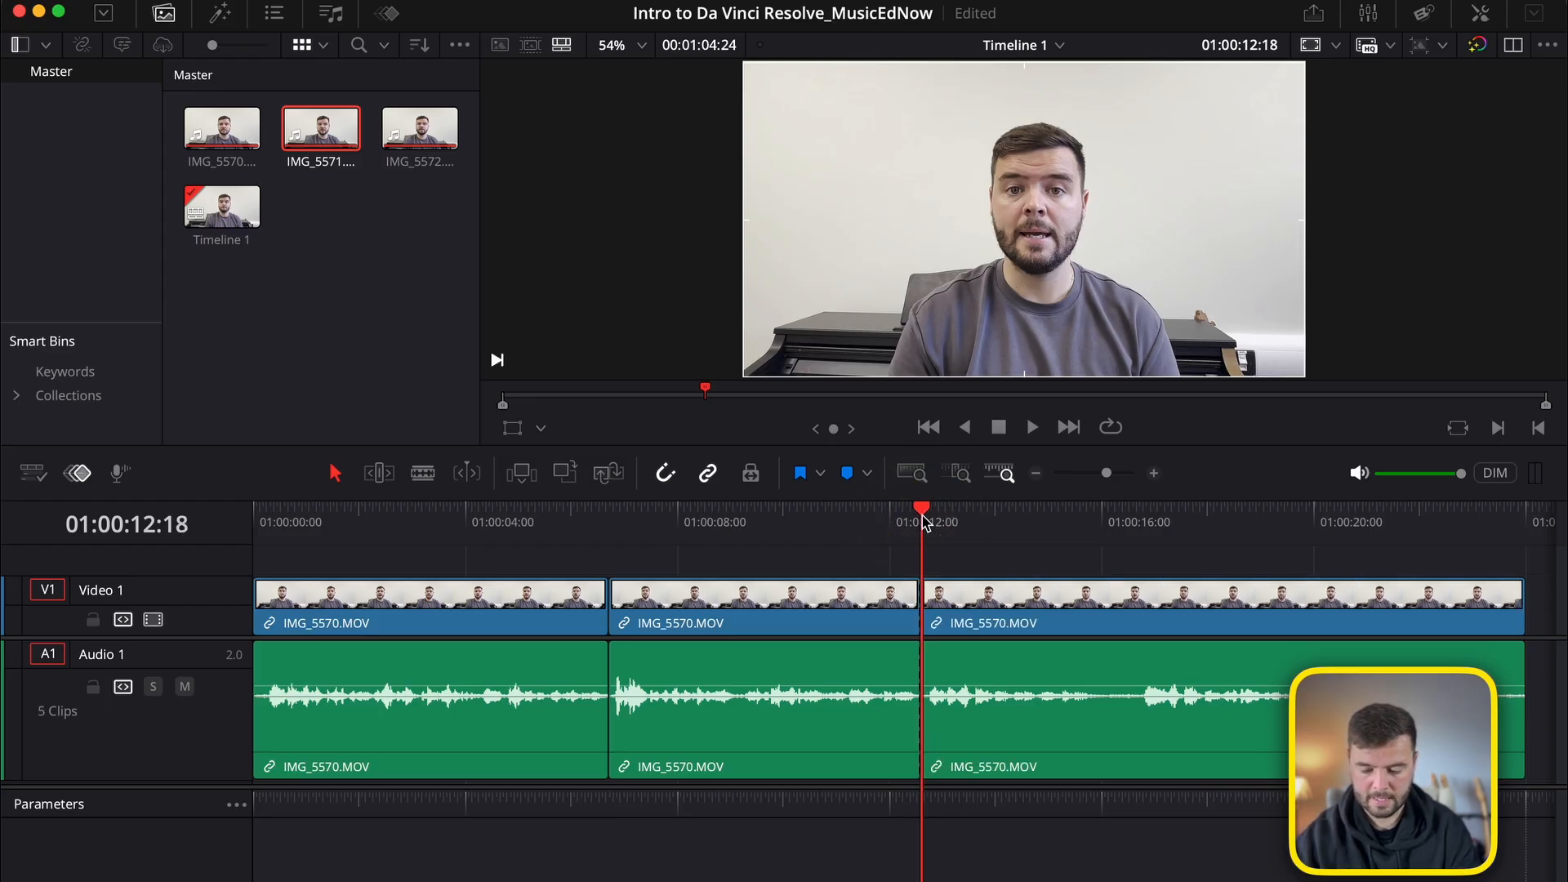
{"action": "scroll", "coordinate": [910, 618], "scroll_direction": "right", "scroll_amount": 3}
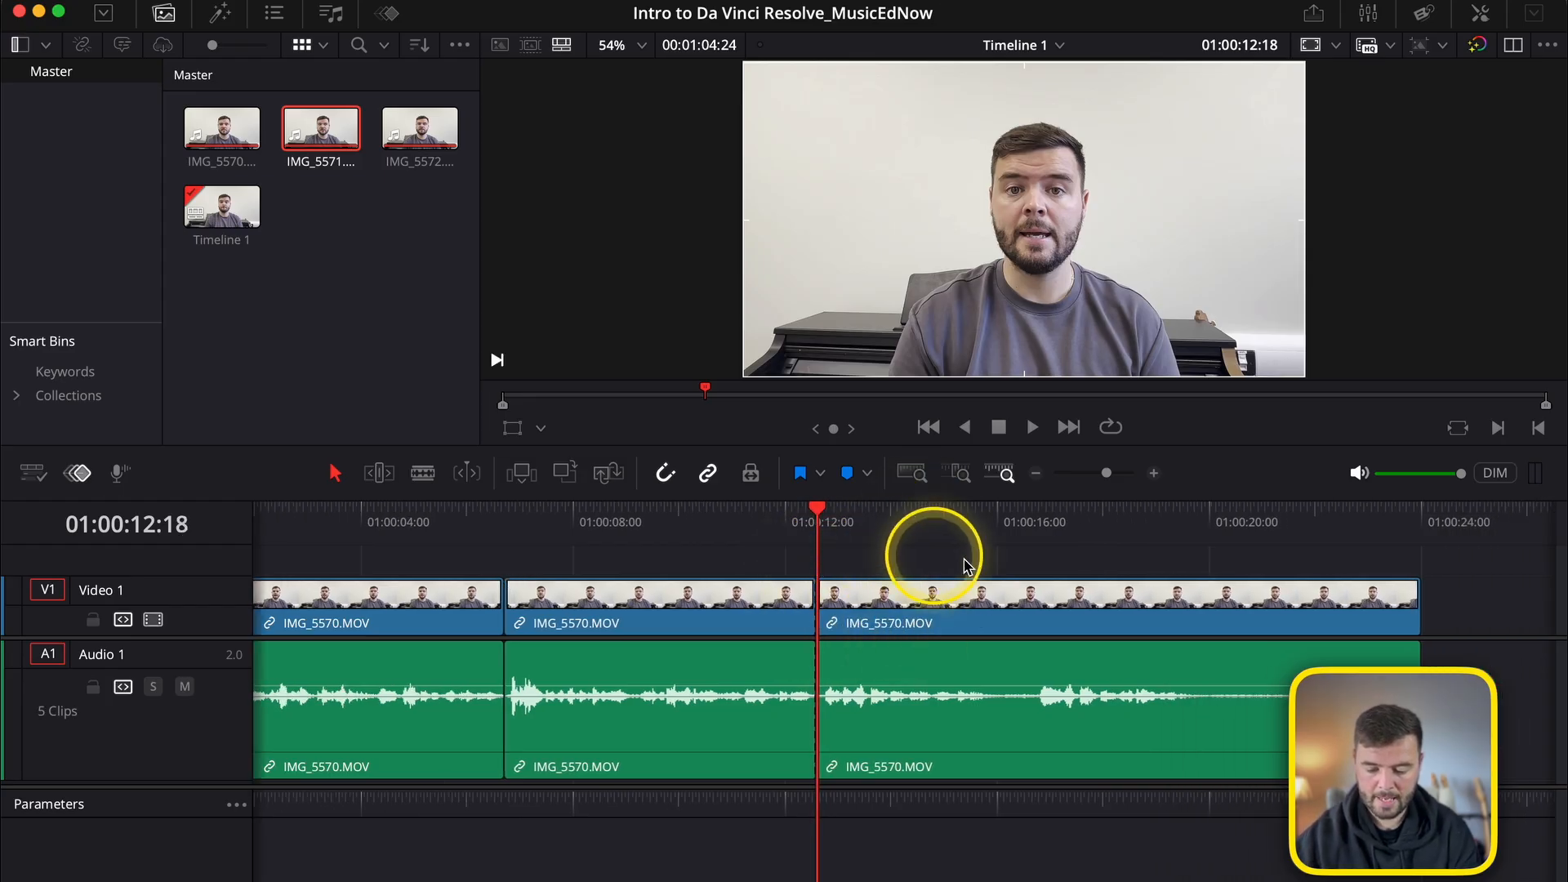
Play the third IMG_5570.MOV segment to locate where the second take begins, and place the playhead at 01:00:16:21.
{"action": "left_click", "coordinate": [904, 606]}
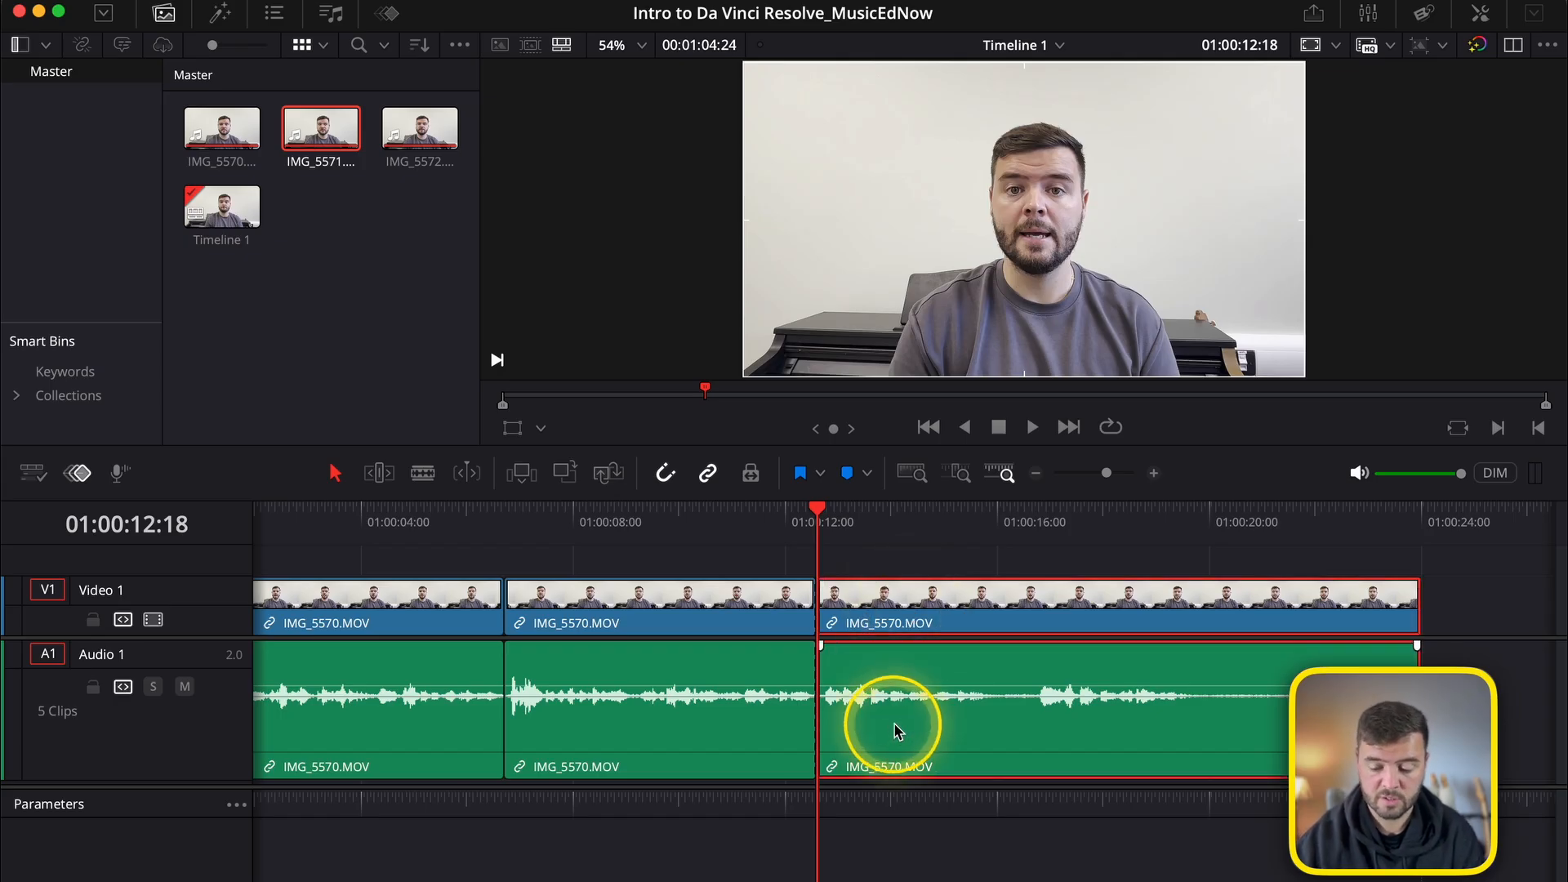
{"action": "left_click", "coordinate": [952, 573]}
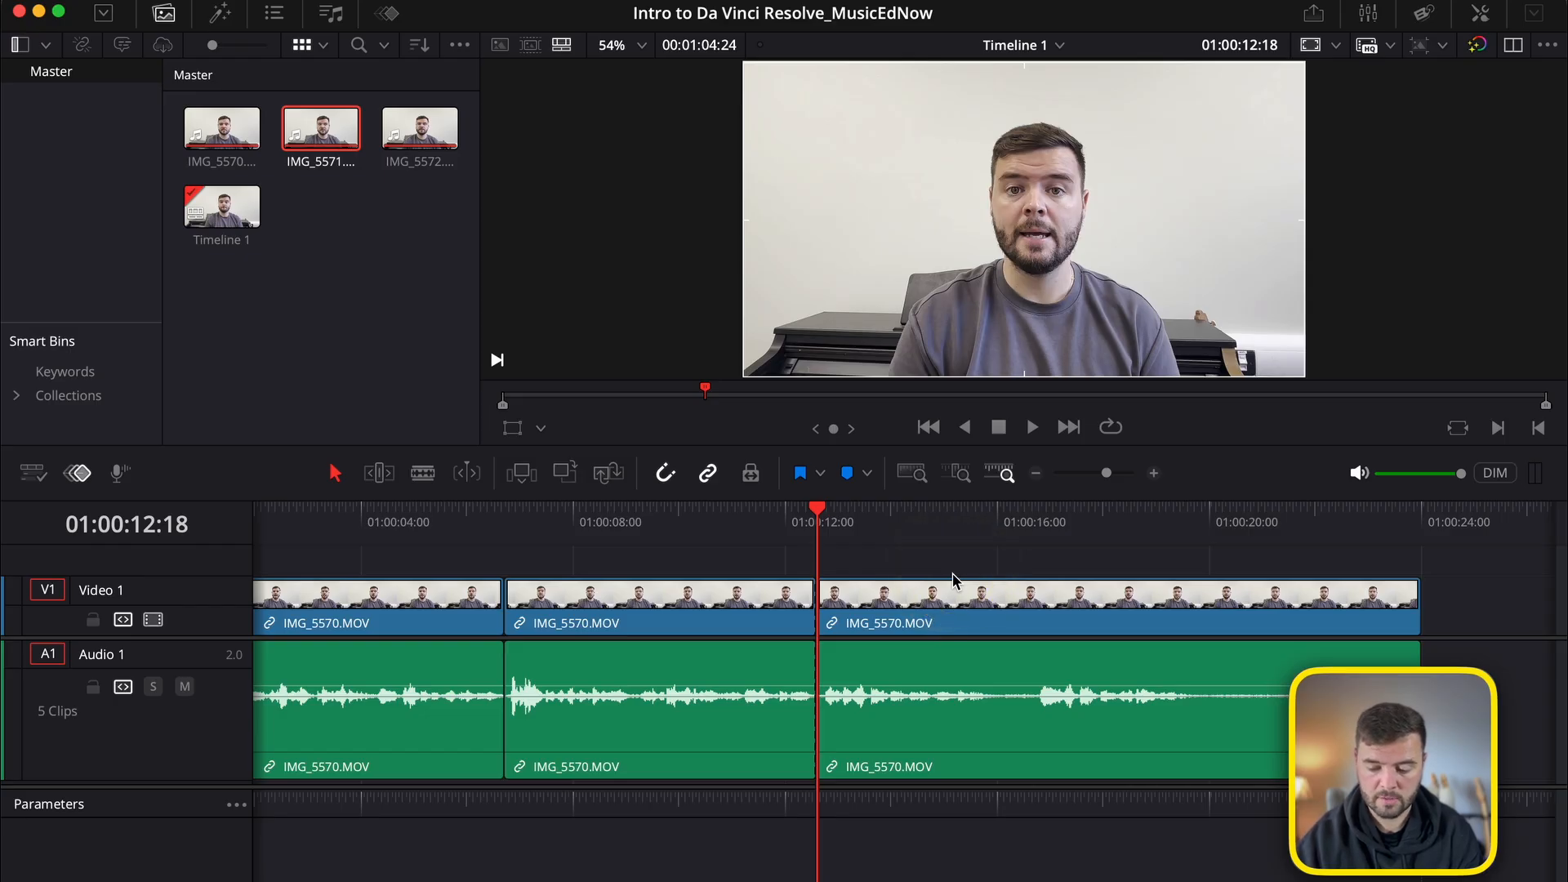
{"action": "key", "text": "space"}
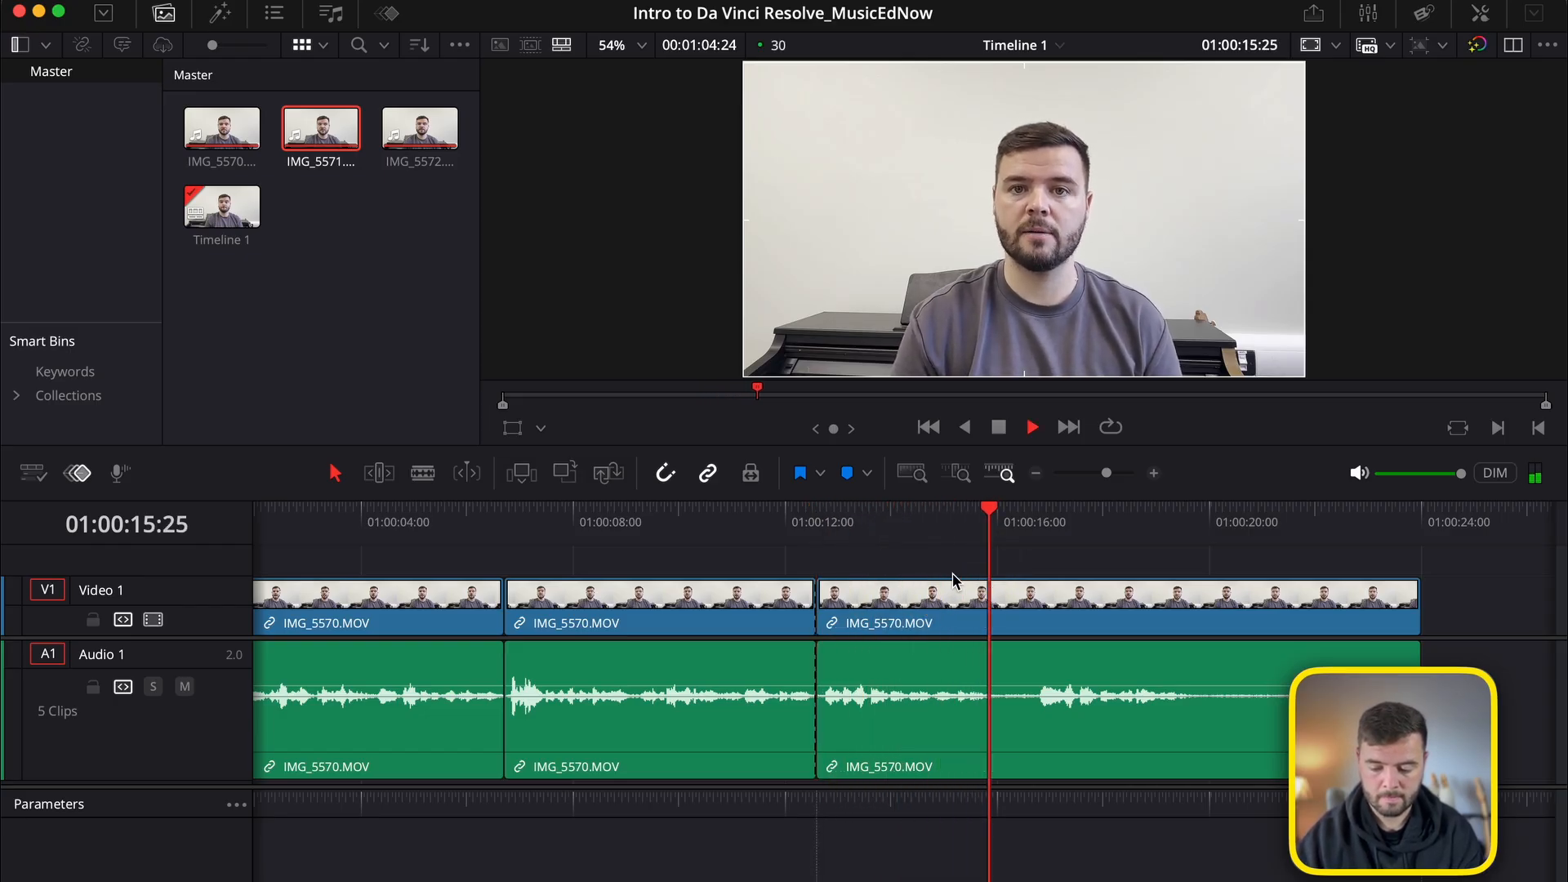
{"action": "key", "text": "space"}
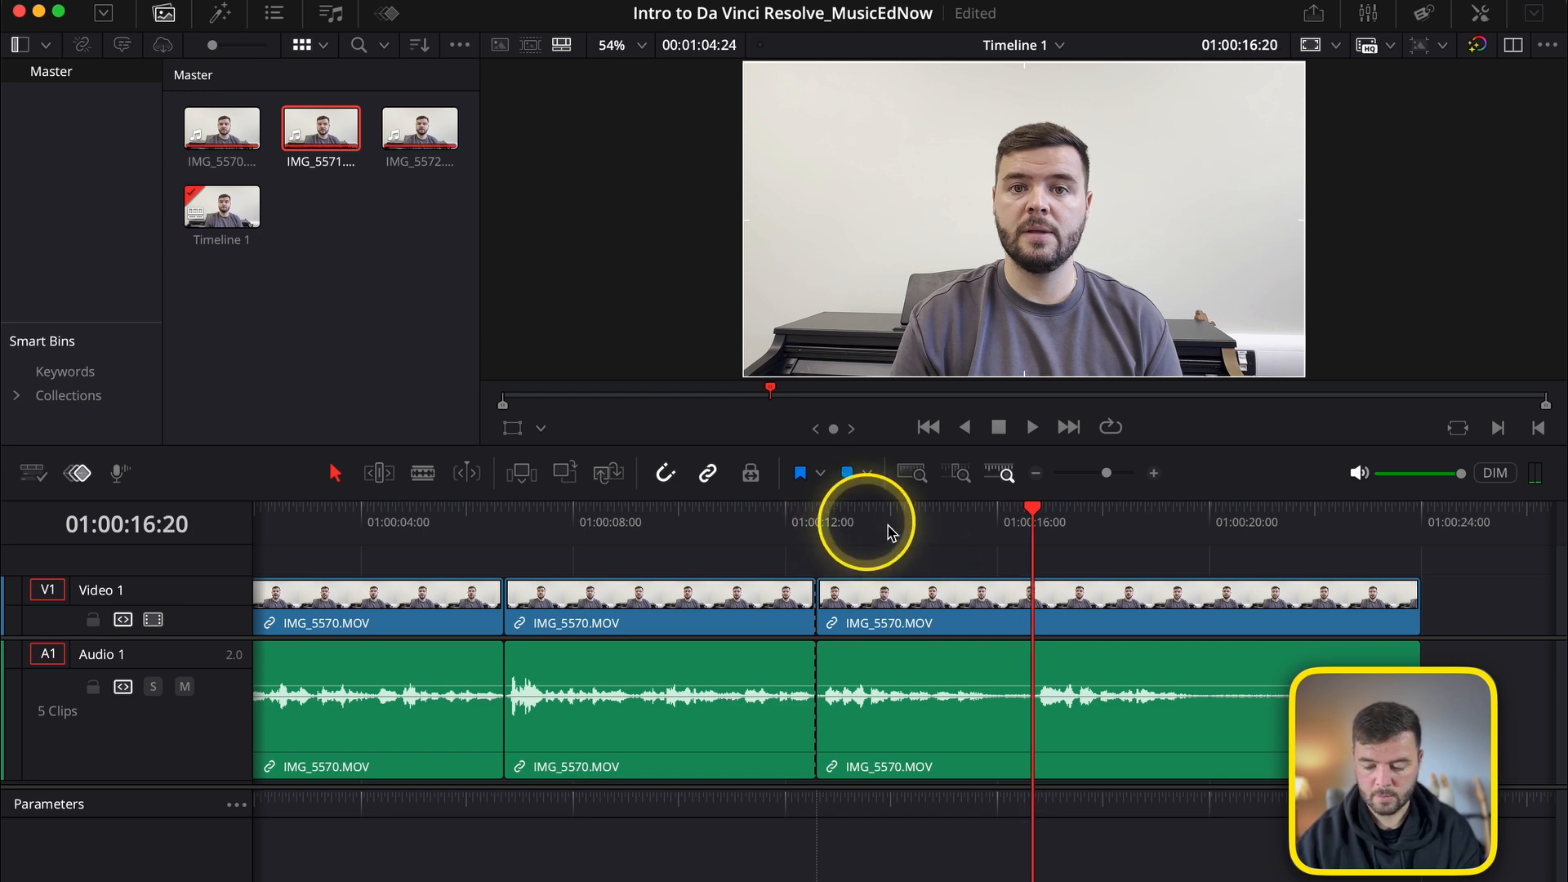
{"action": "left_click", "coordinate": [1034, 521]}
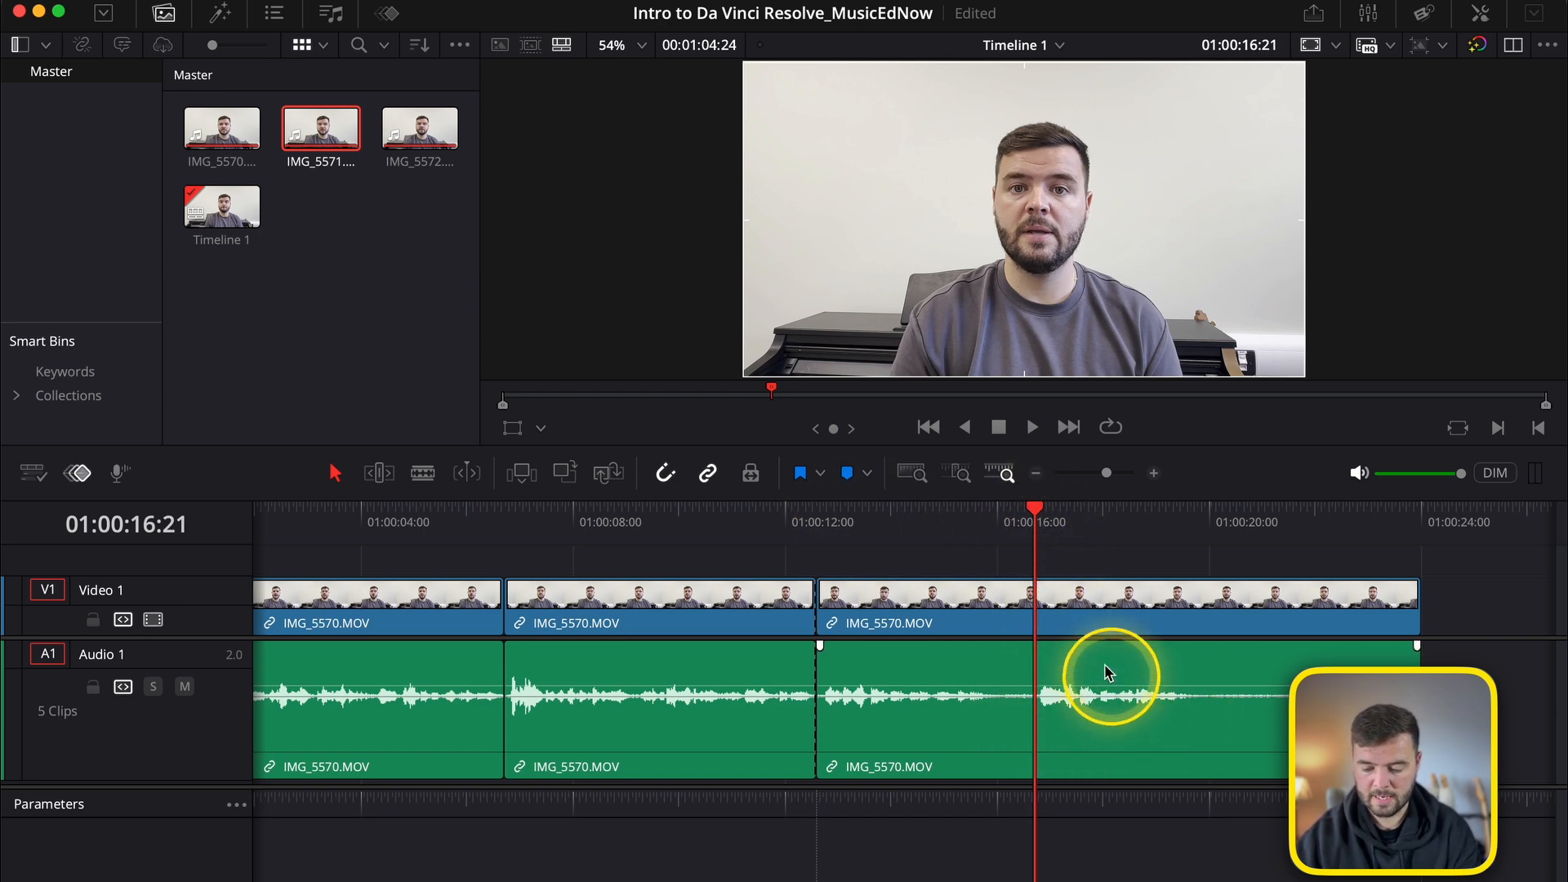
{"action": "key", "text": "space"}
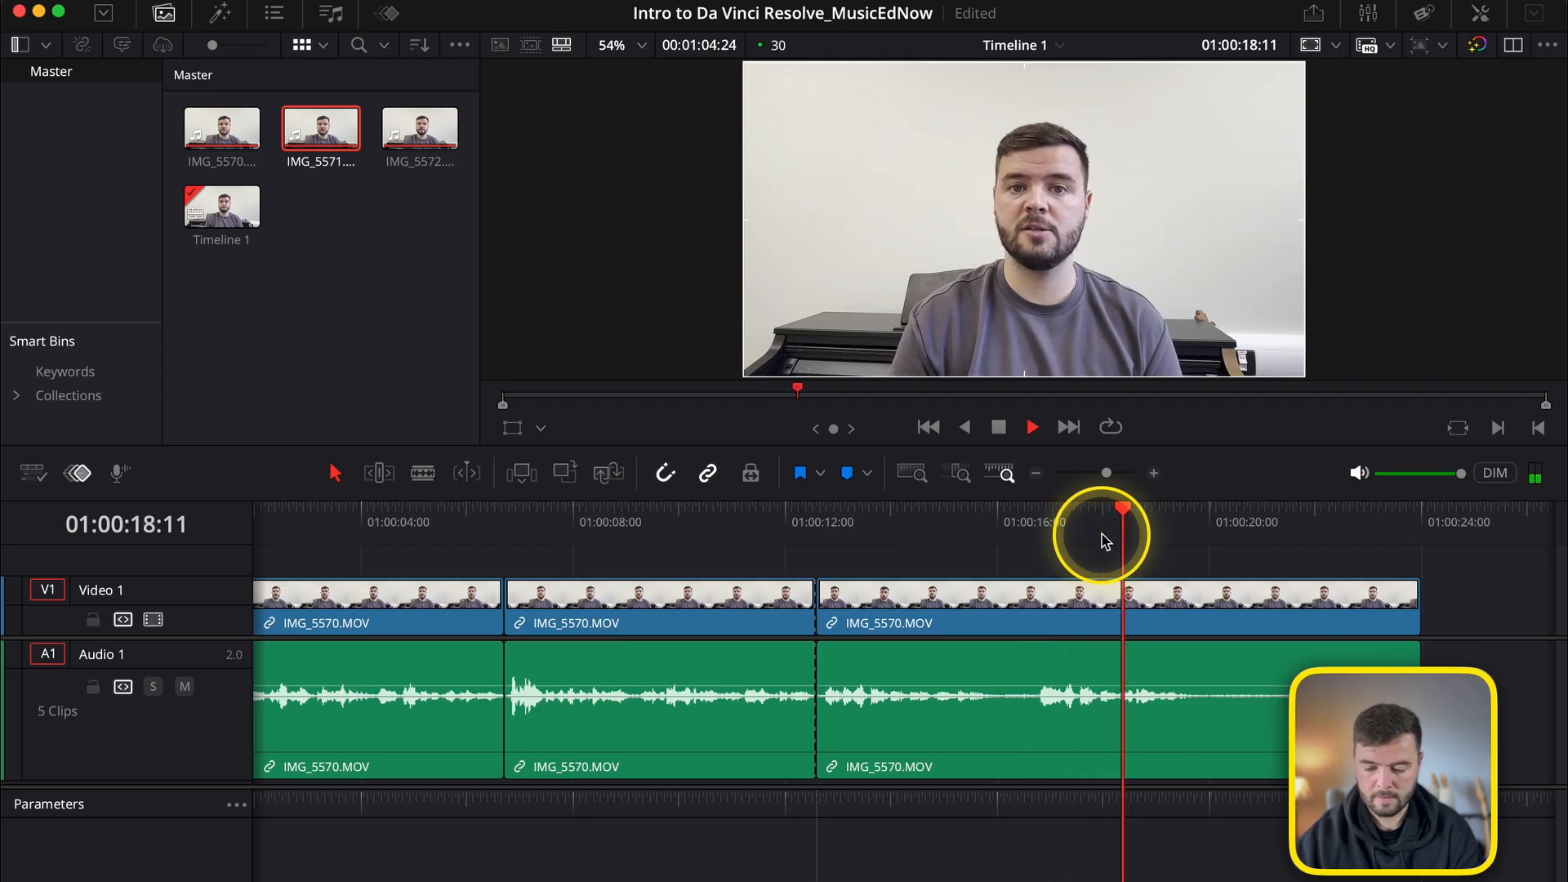
{"action": "key", "text": "space"}
{"action": "left_click_drag", "start_coordinate": [1034, 522], "coordinate": [1035, 526]}
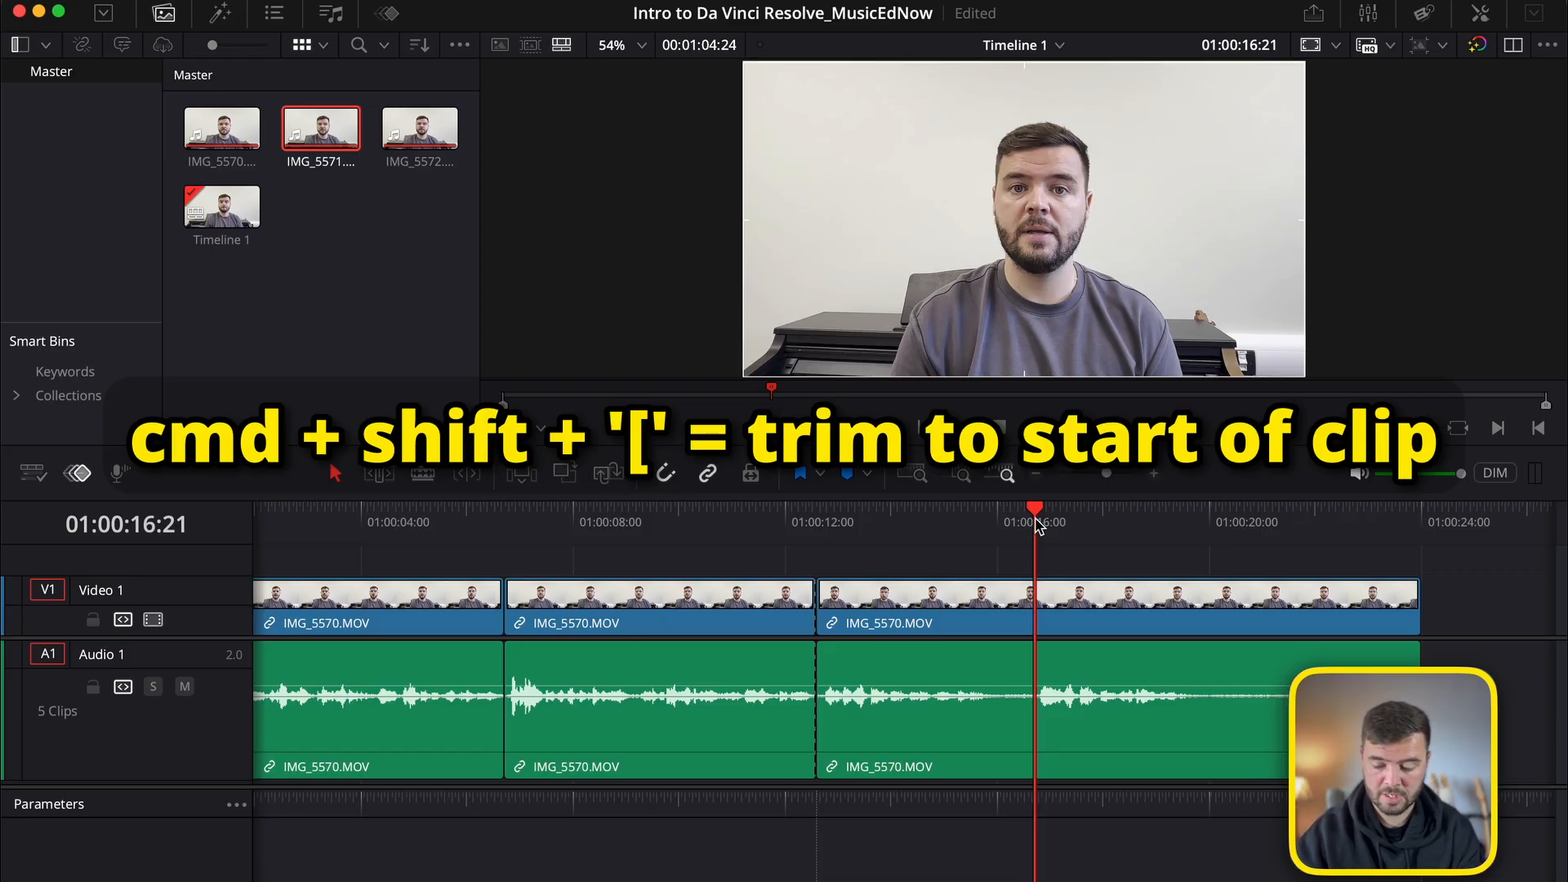
{"action": "key", "text": "super+shift+bracketleft"}
{"action": "left_click", "coordinate": [938, 629]}
{"action": "key", "text": "super+z"}
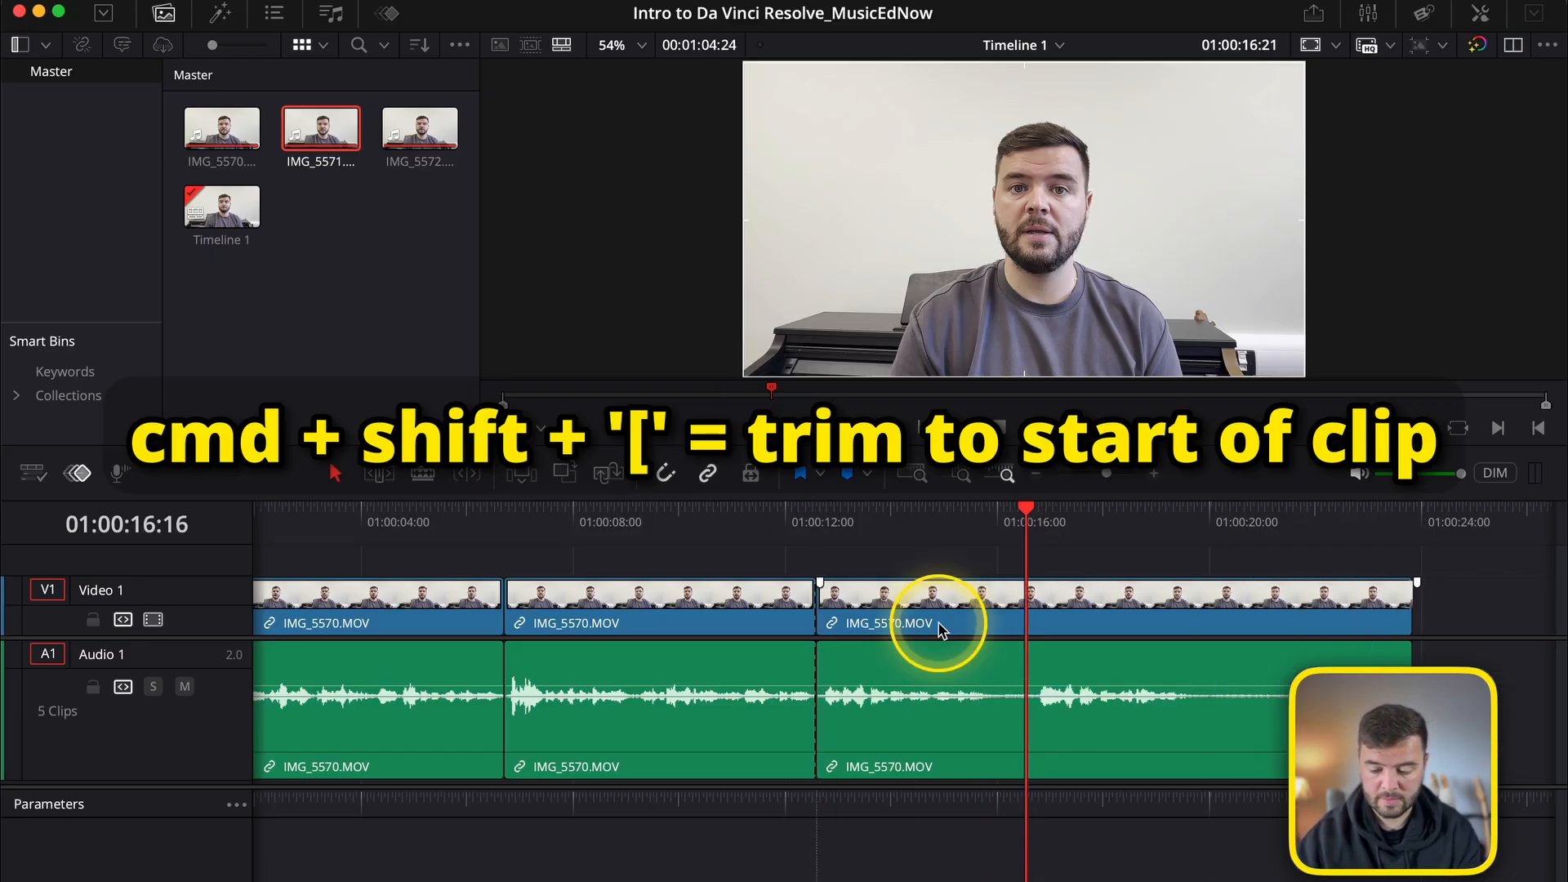
Ripple trim the start of the third IMG_5570.MOV segment to the playhead at 01:00:16:21.
{"action": "left_click", "coordinate": [849, 609]}
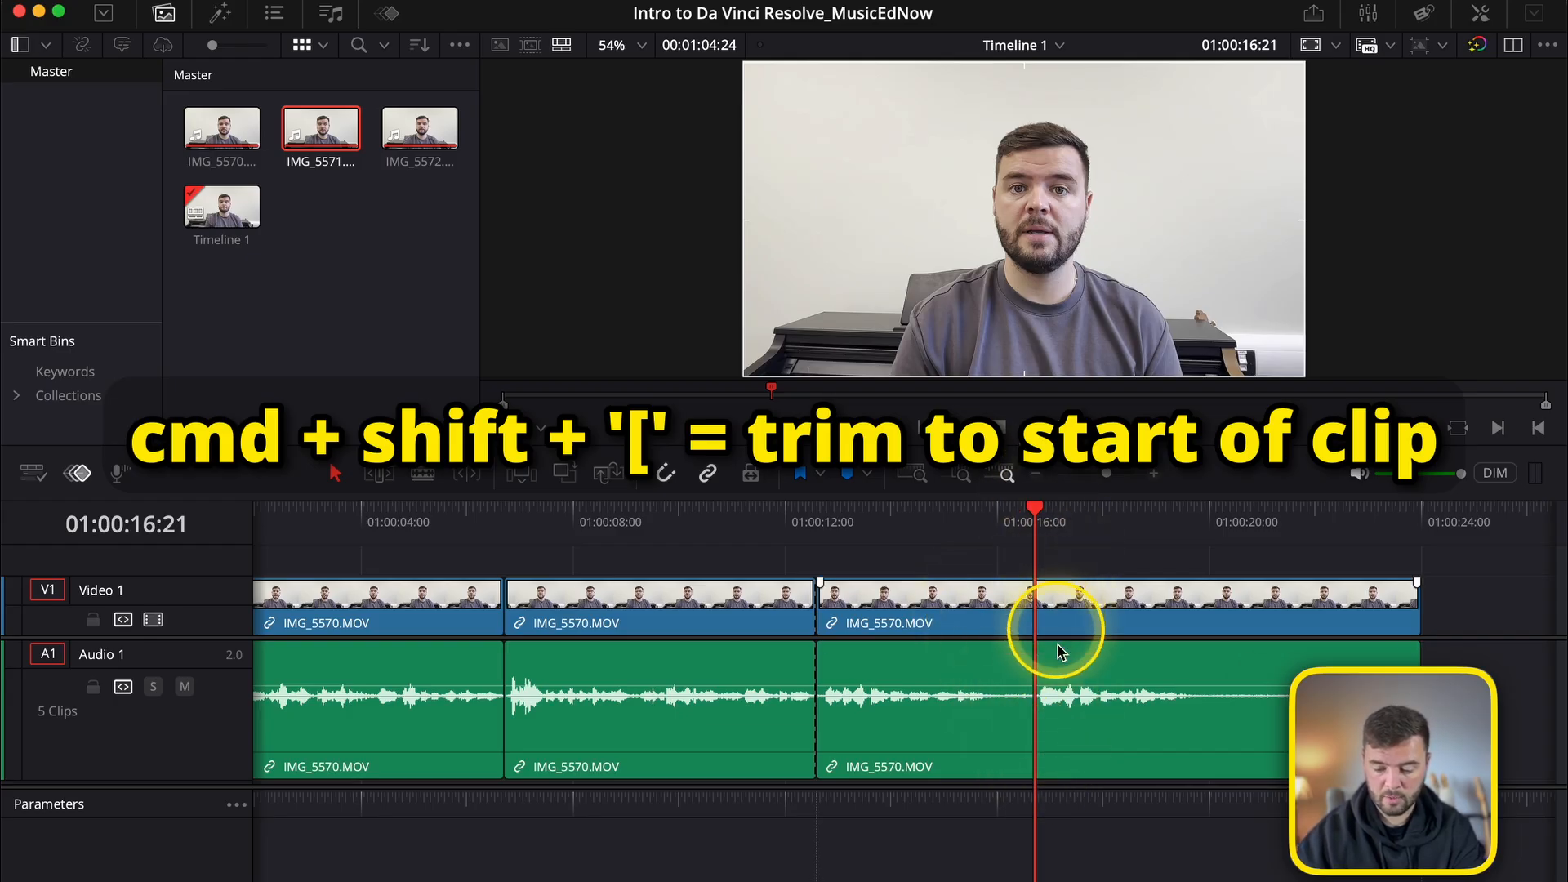
{"action": "left_click", "coordinate": [1049, 715]}
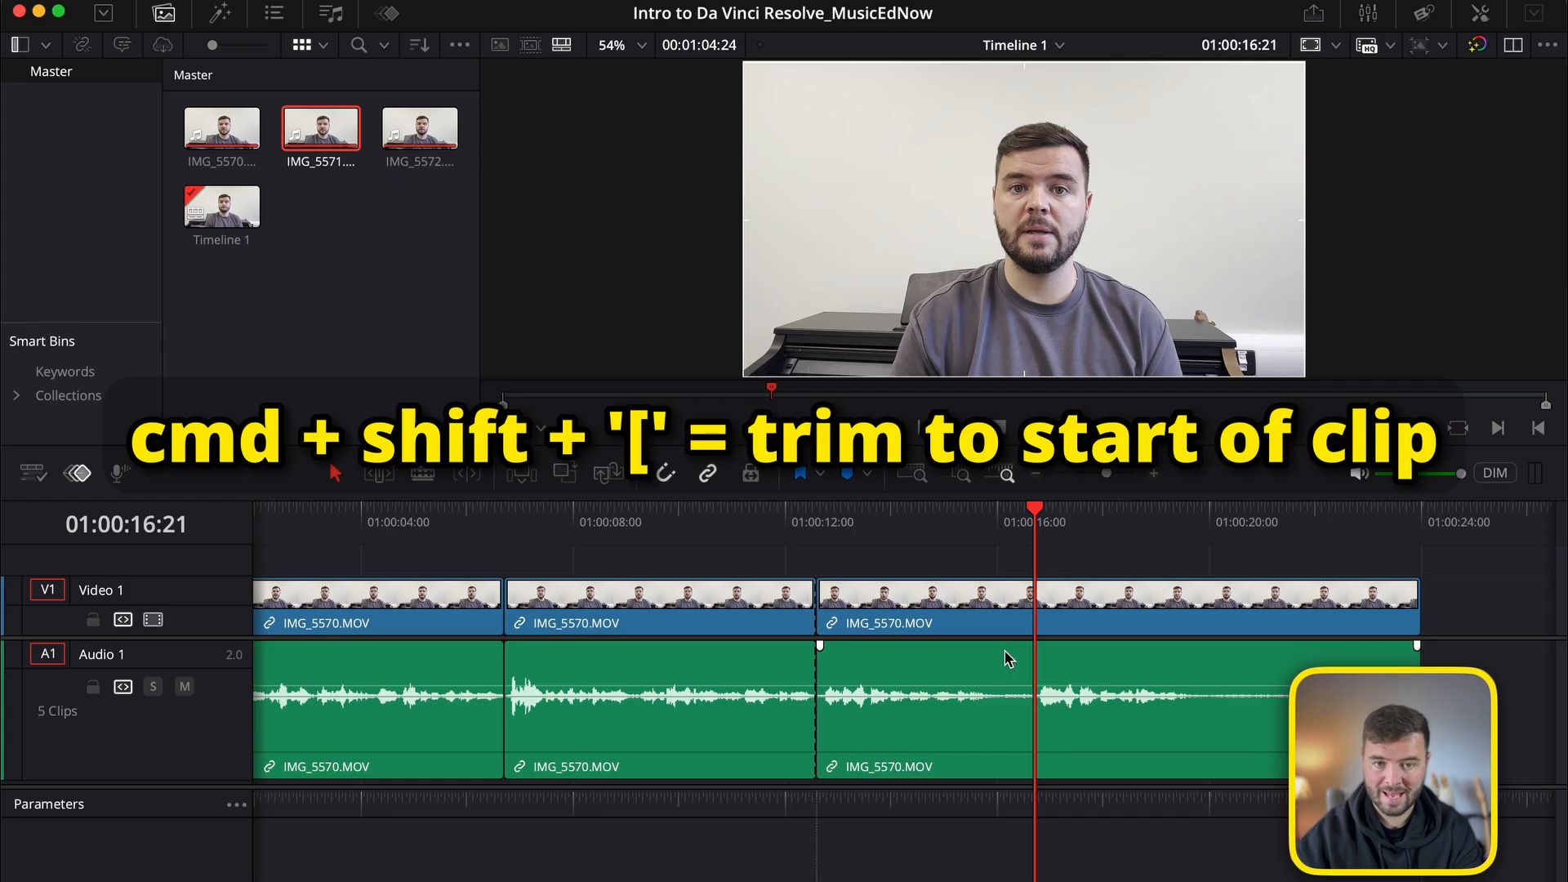
{"action": "key", "text": "super+shift+bracketleft"}
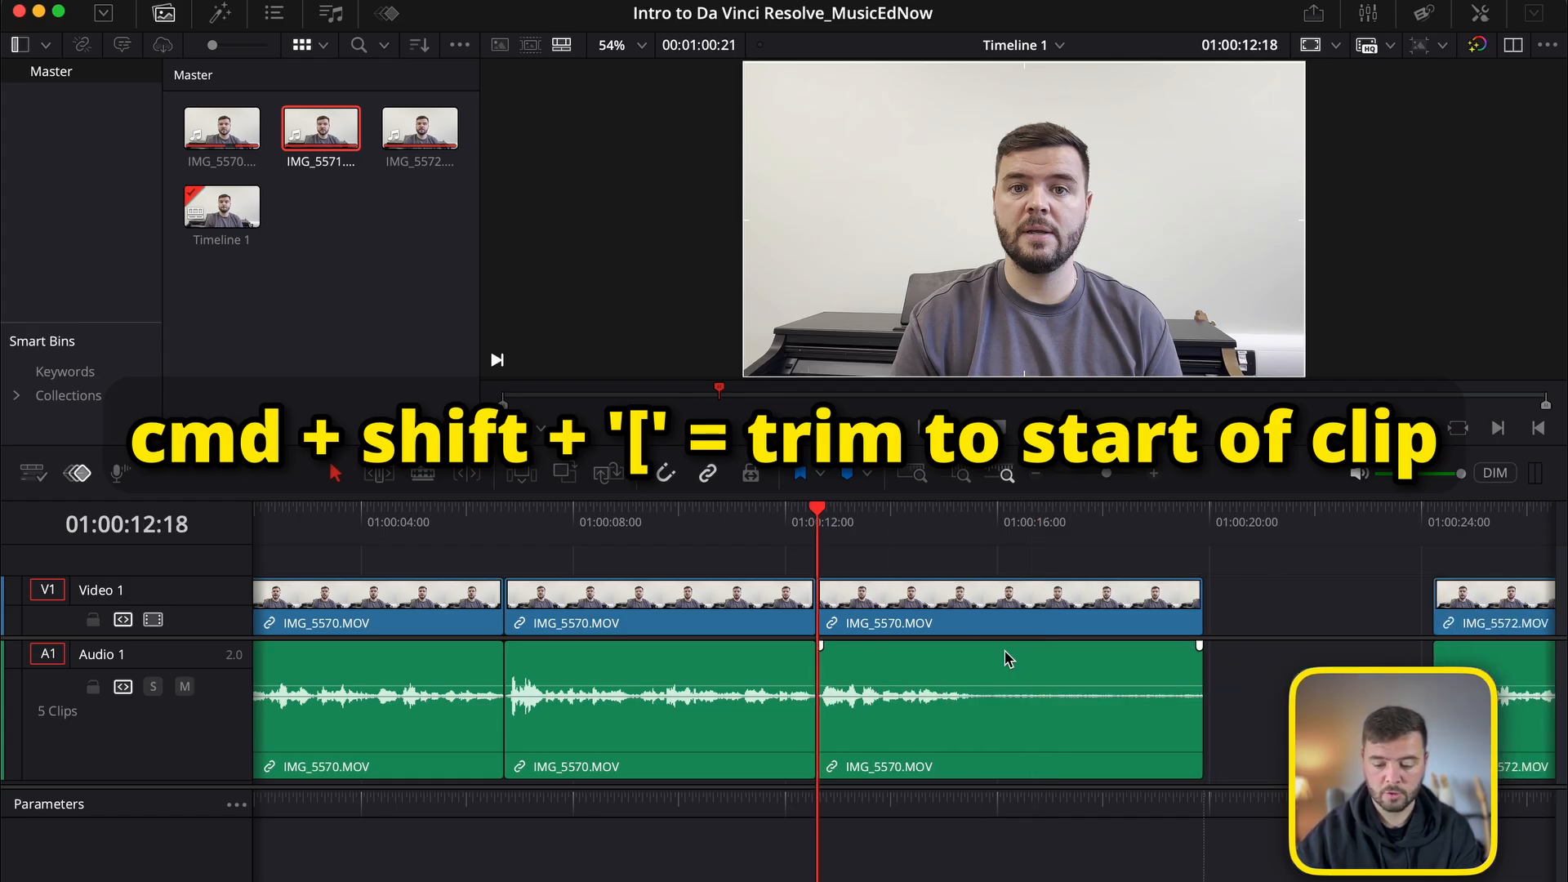
Ripple trim the end of the third IMG_5570.MOV segment to 01:00:15:15, removing the silence after the speech.
{"action": "left_click", "coordinate": [984, 535]}
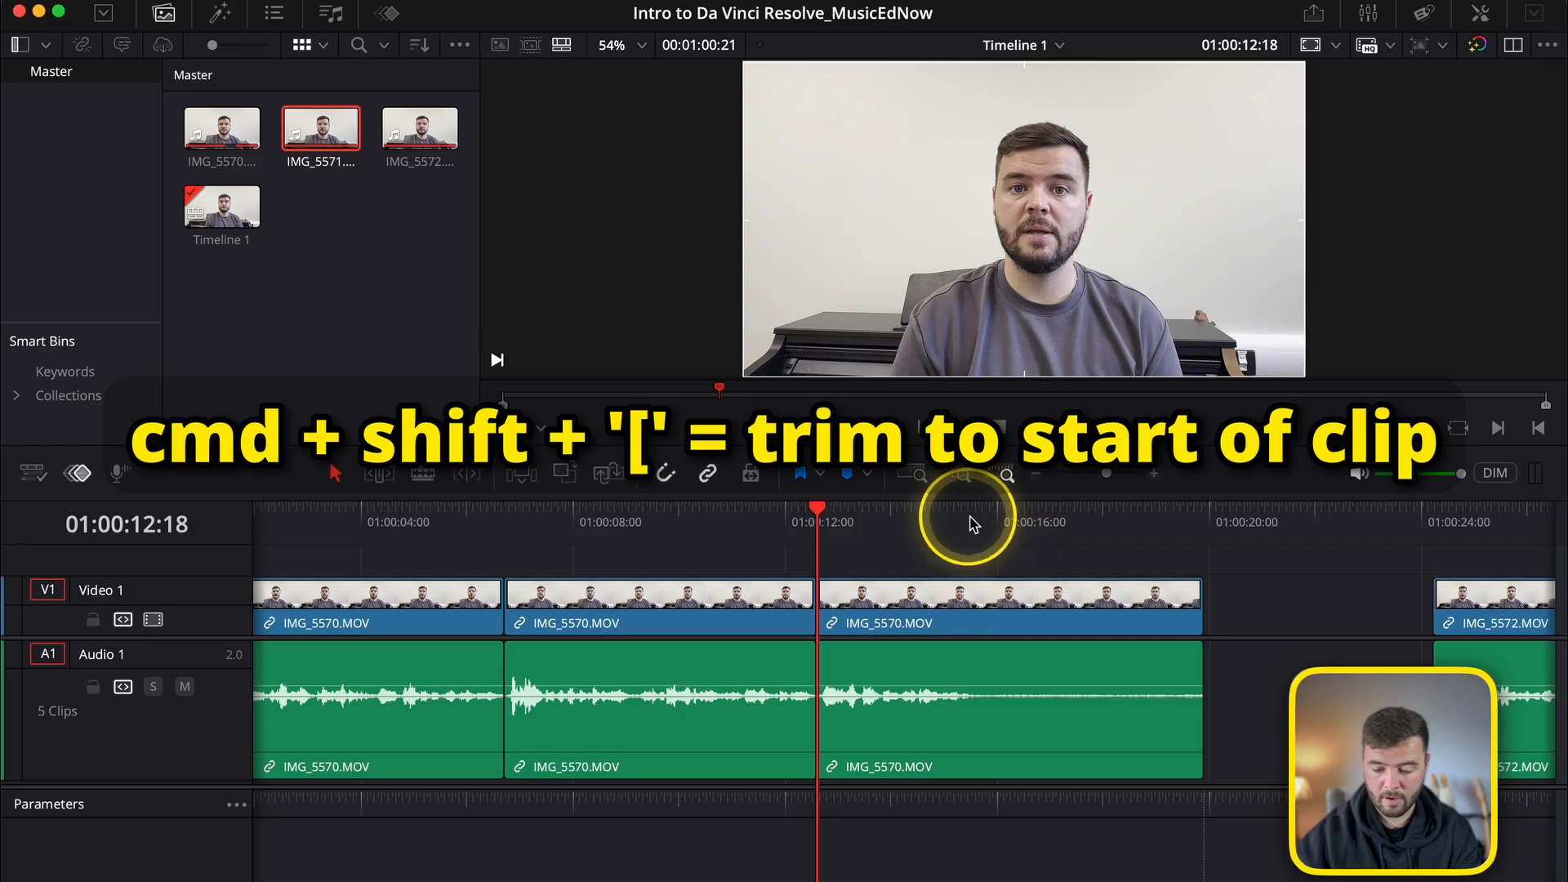
{"action": "left_click", "coordinate": [964, 512]}
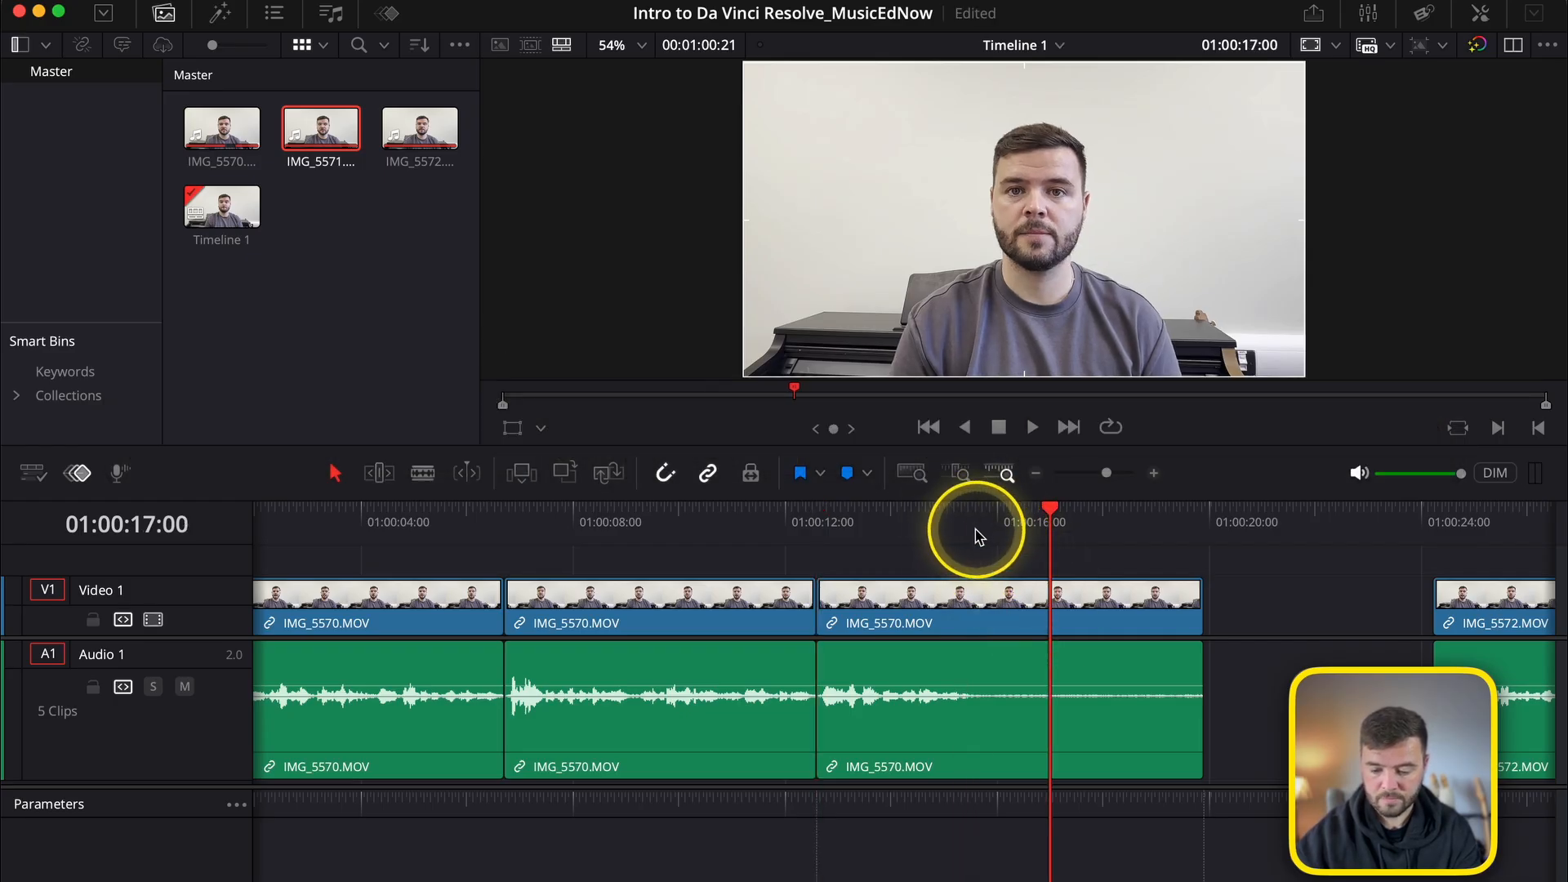
{"action": "left_click", "coordinate": [967, 527]}
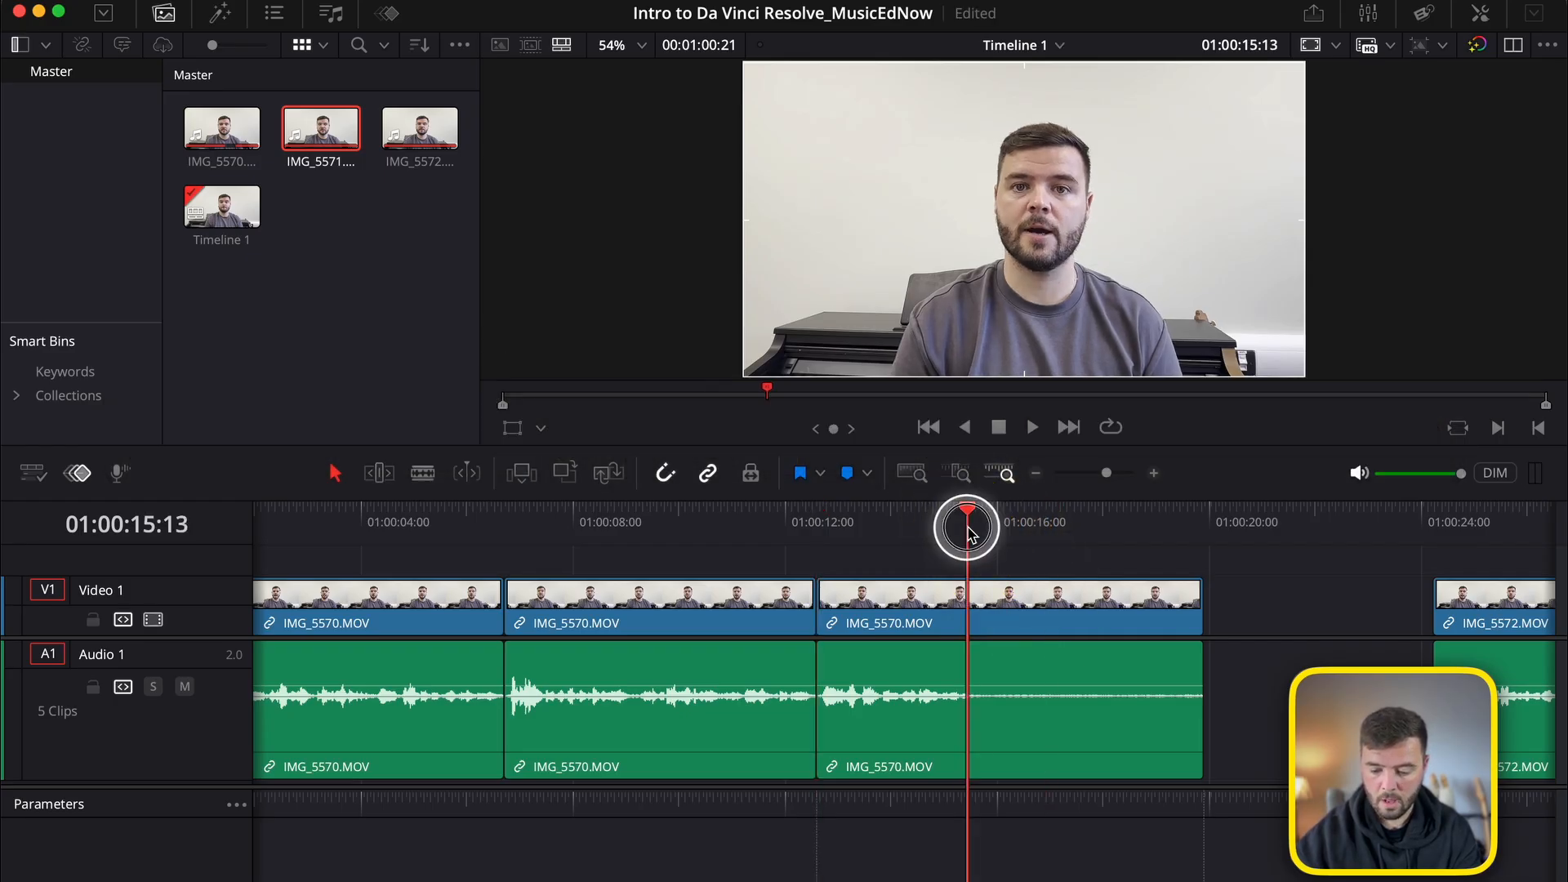
{"action": "left_click_drag", "start_coordinate": [970, 535], "coordinate": [974, 535]}
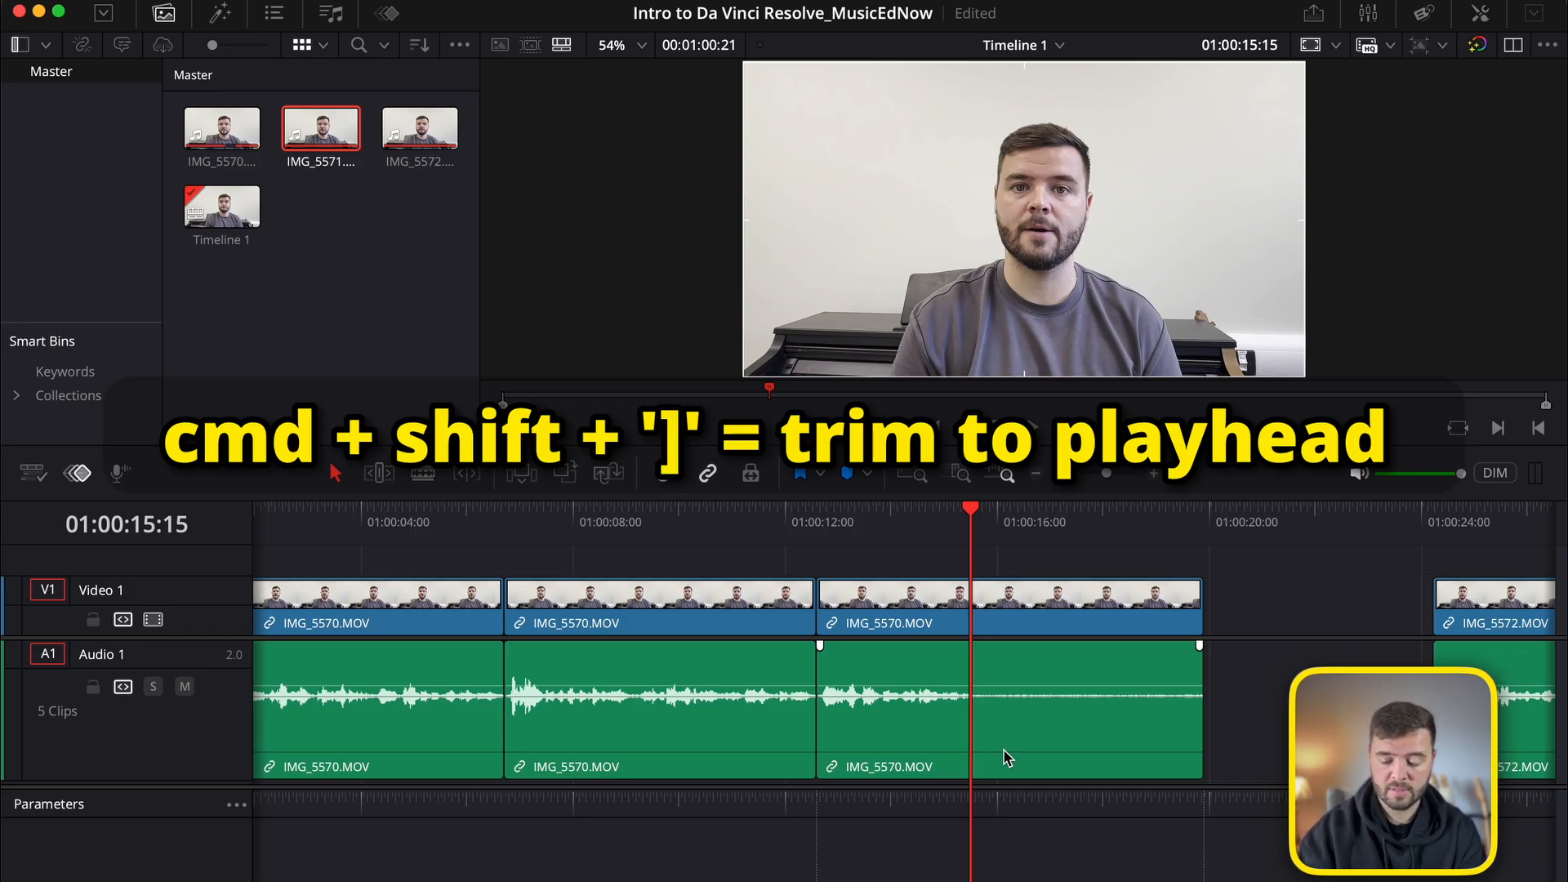
{"action": "key", "text": "super+shift+bracketright"}
{"action": "left_click", "coordinate": [887, 570]}
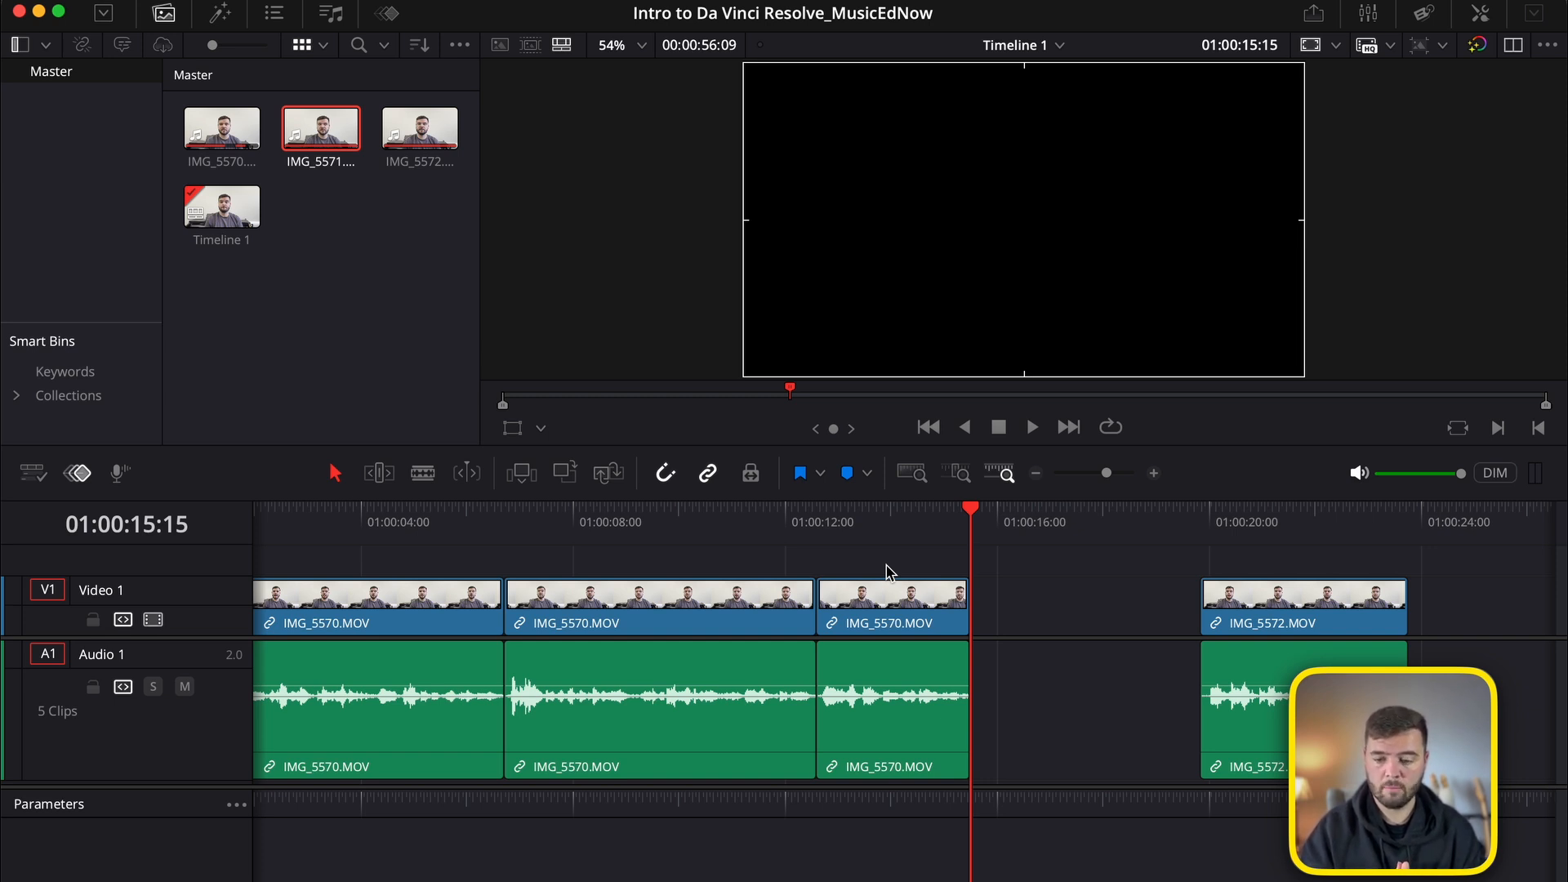
Tighten the end of the first IMG_5570.MOV segment by 8 frames and move IMG_5572.MOV against the third segment at 01:00:15:07.
{"action": "left_click", "coordinate": [441, 539]}
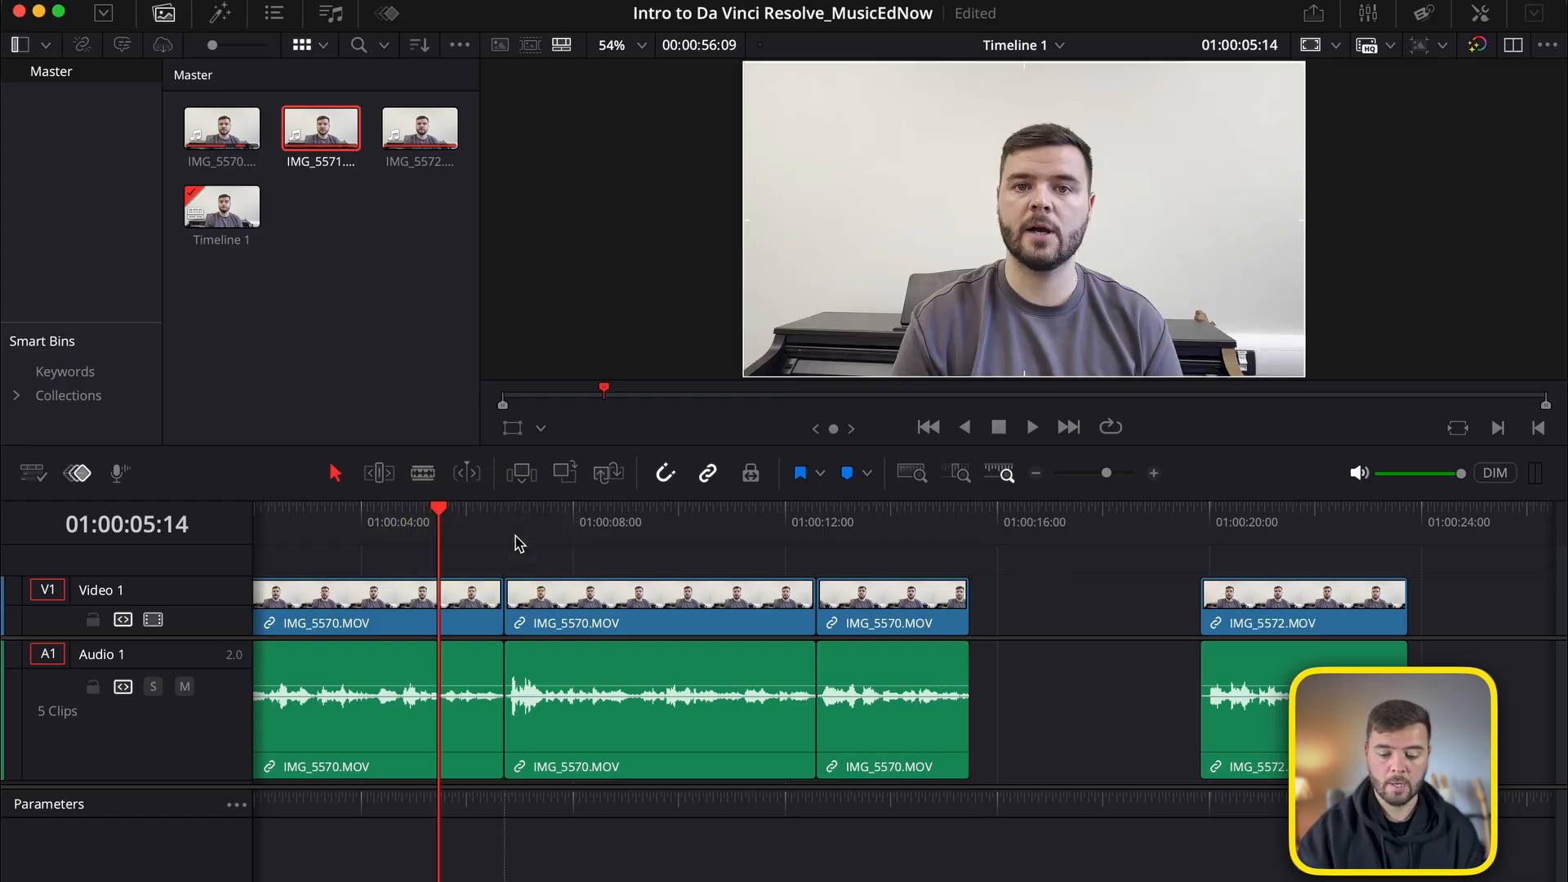
{"action": "left_click", "coordinate": [525, 525]}
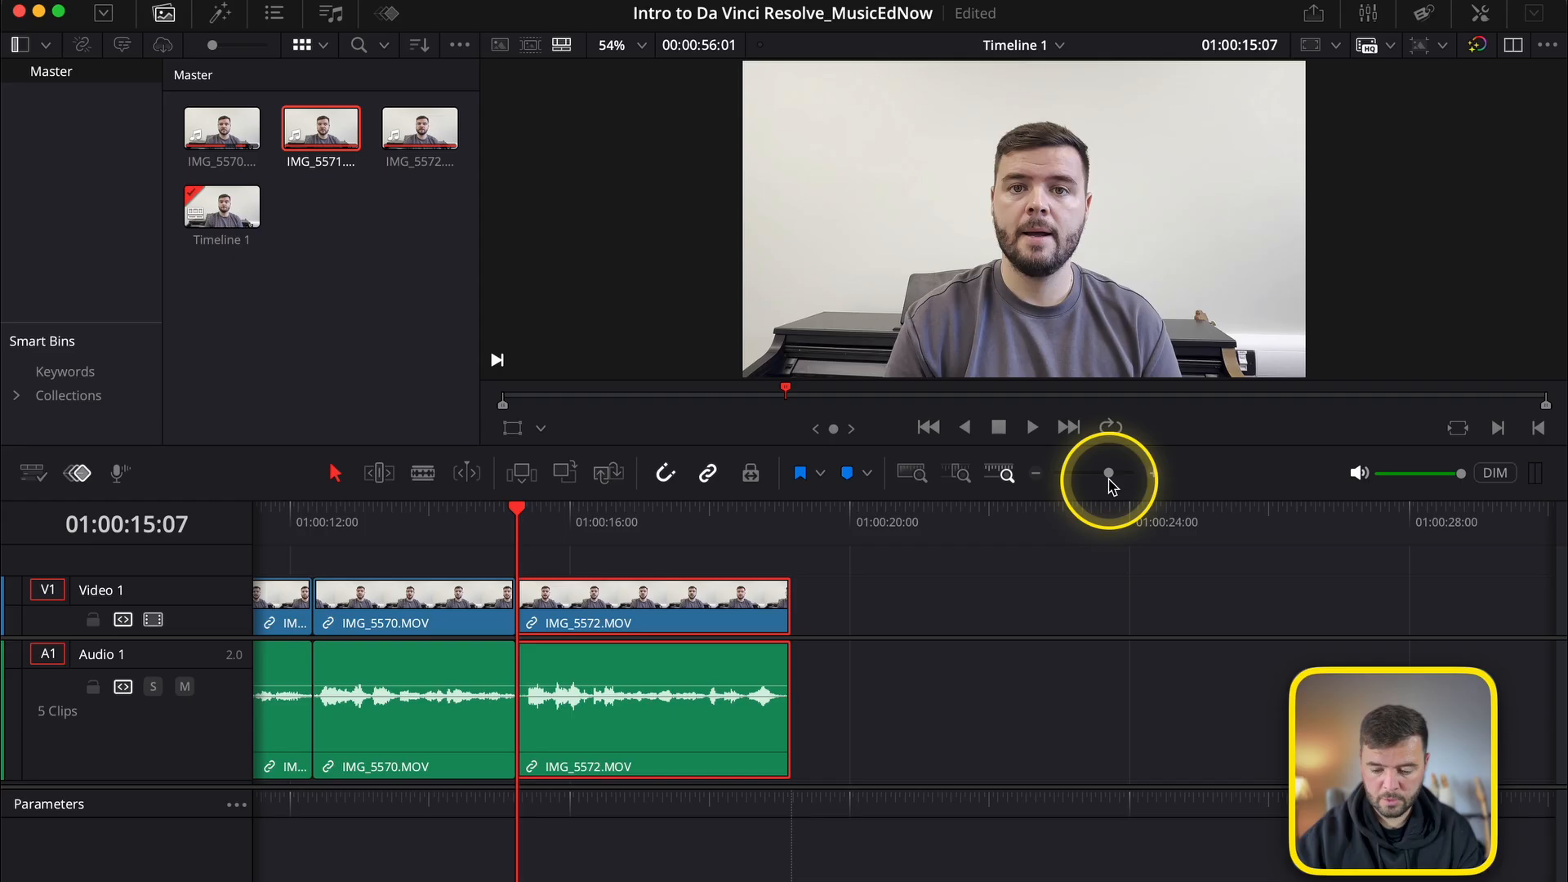
{"action": "left_click", "coordinate": [1108, 476]}
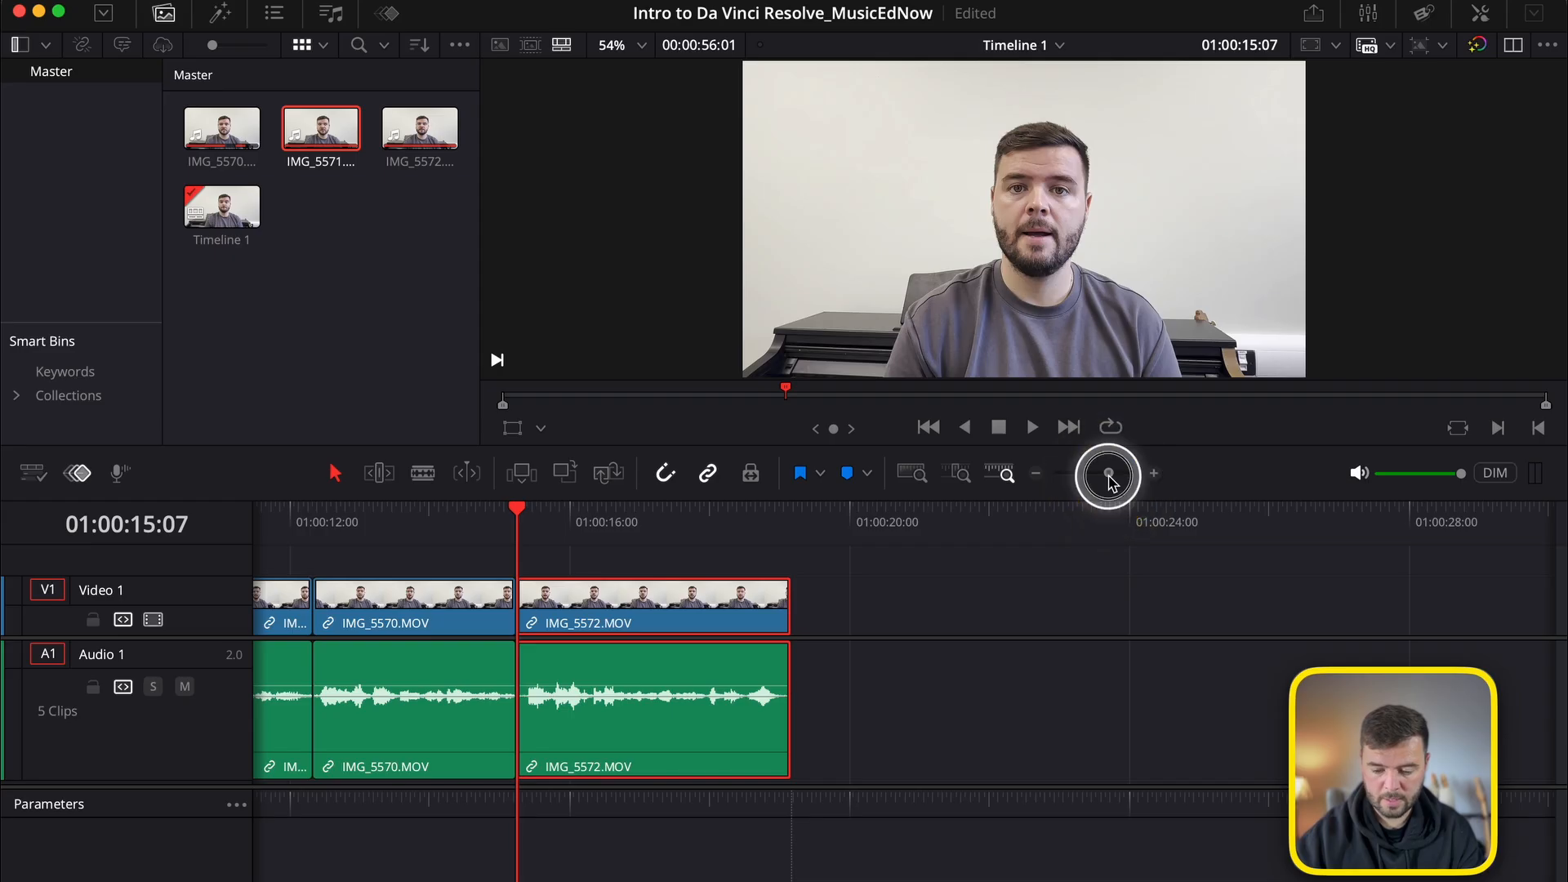
{"action": "left_click_drag", "start_coordinate": [1108, 476], "coordinate": [1105, 480]}
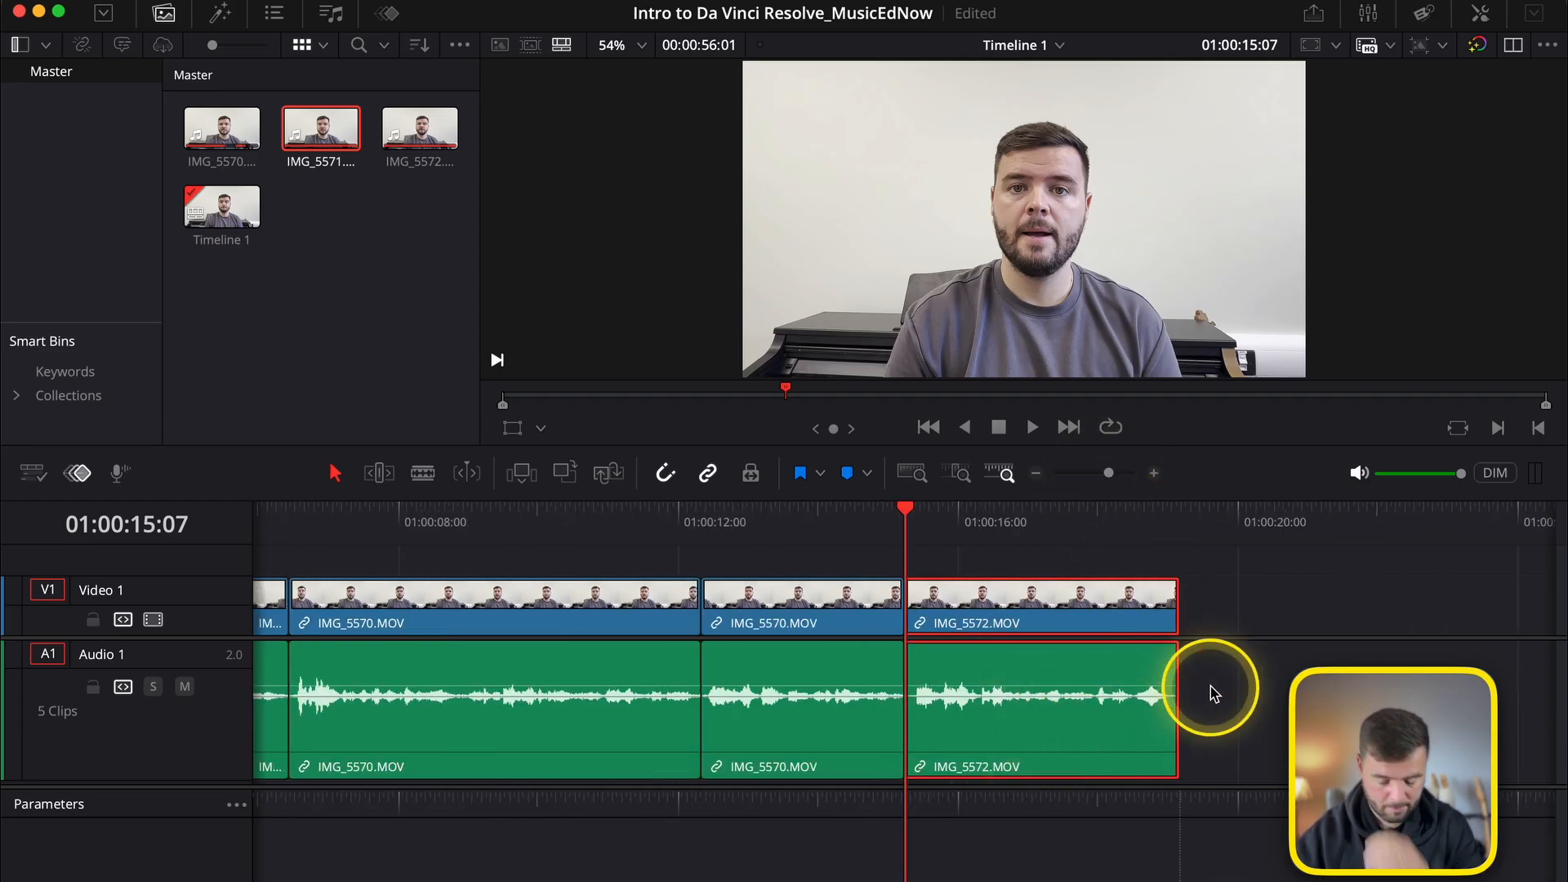
Try to adjust the end edge of IMG_5572.MOV.
{"action": "left_click", "coordinate": [1177, 608]}
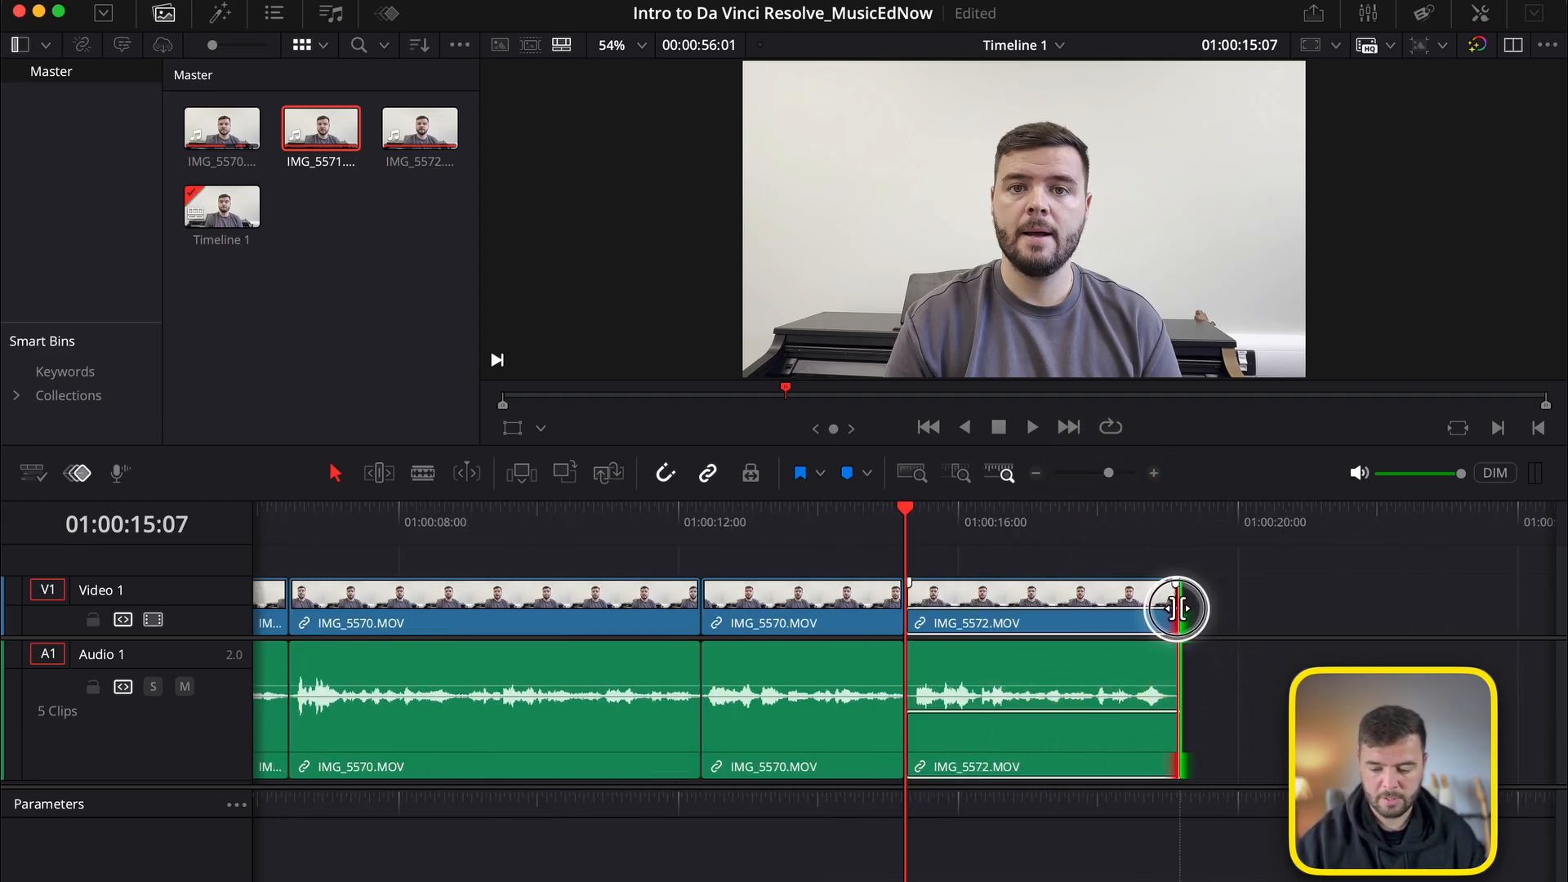
{"action": "mouse_move", "coordinate": [1177, 608]}
{"action": "left_mouse_down"}
{"action": "mouse_move", "coordinate": [1106, 612]}
{"action": "mouse_move", "coordinate": [1182, 608]}
{"action": "left_mouse_up"}
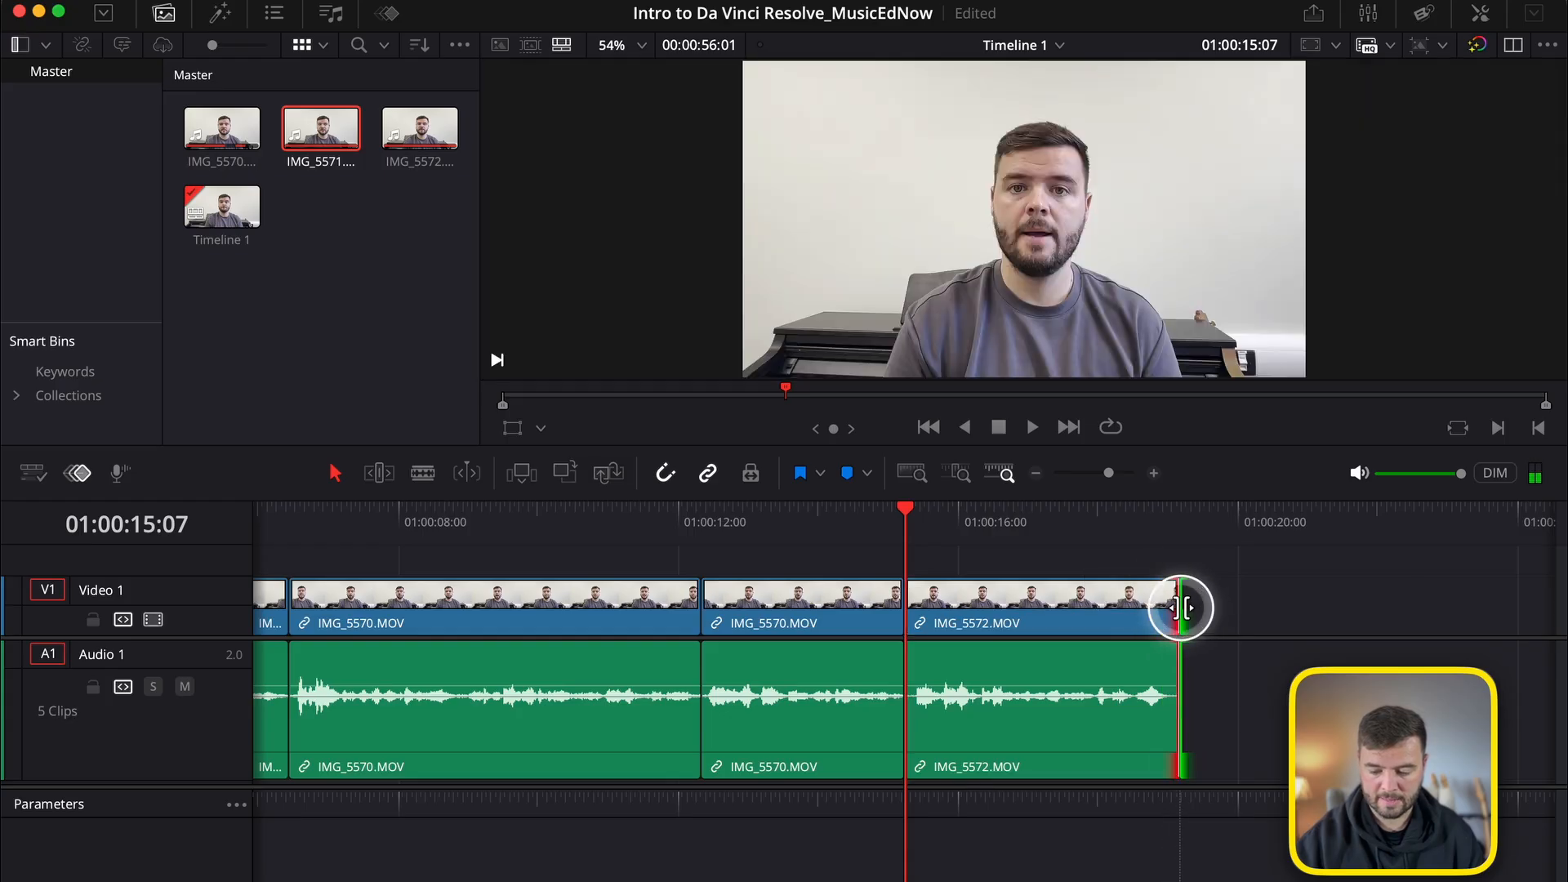
{"action": "left_click", "coordinate": [921, 563]}
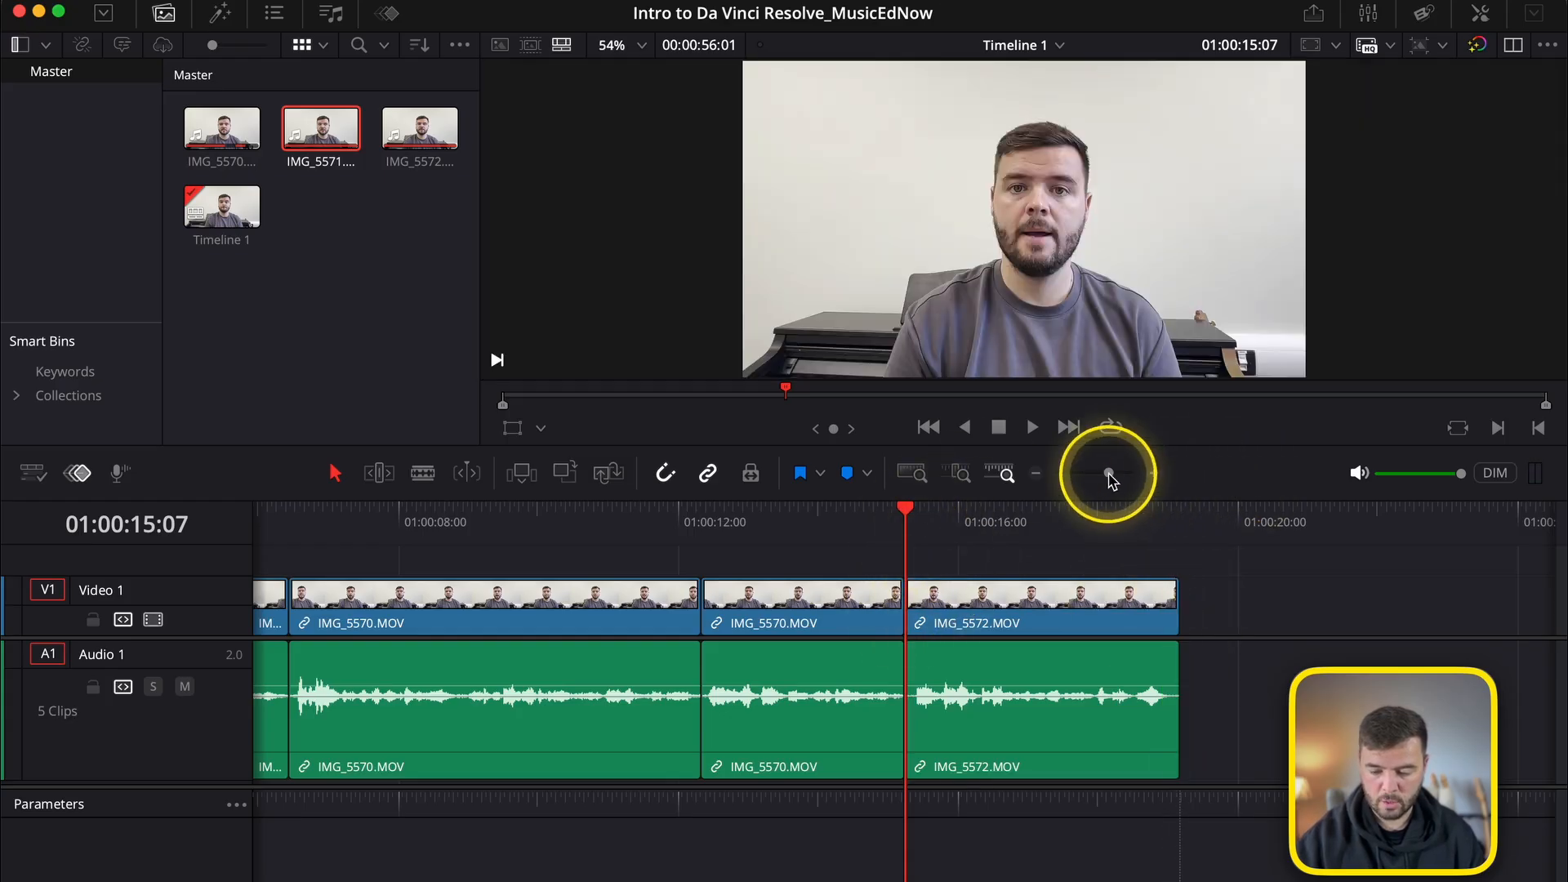
Try a short video fade-in at the start of IMG_5572.MOV and play it back.
{"action": "left_click_drag", "start_coordinate": [1108, 474], "coordinate": [1111, 475]}
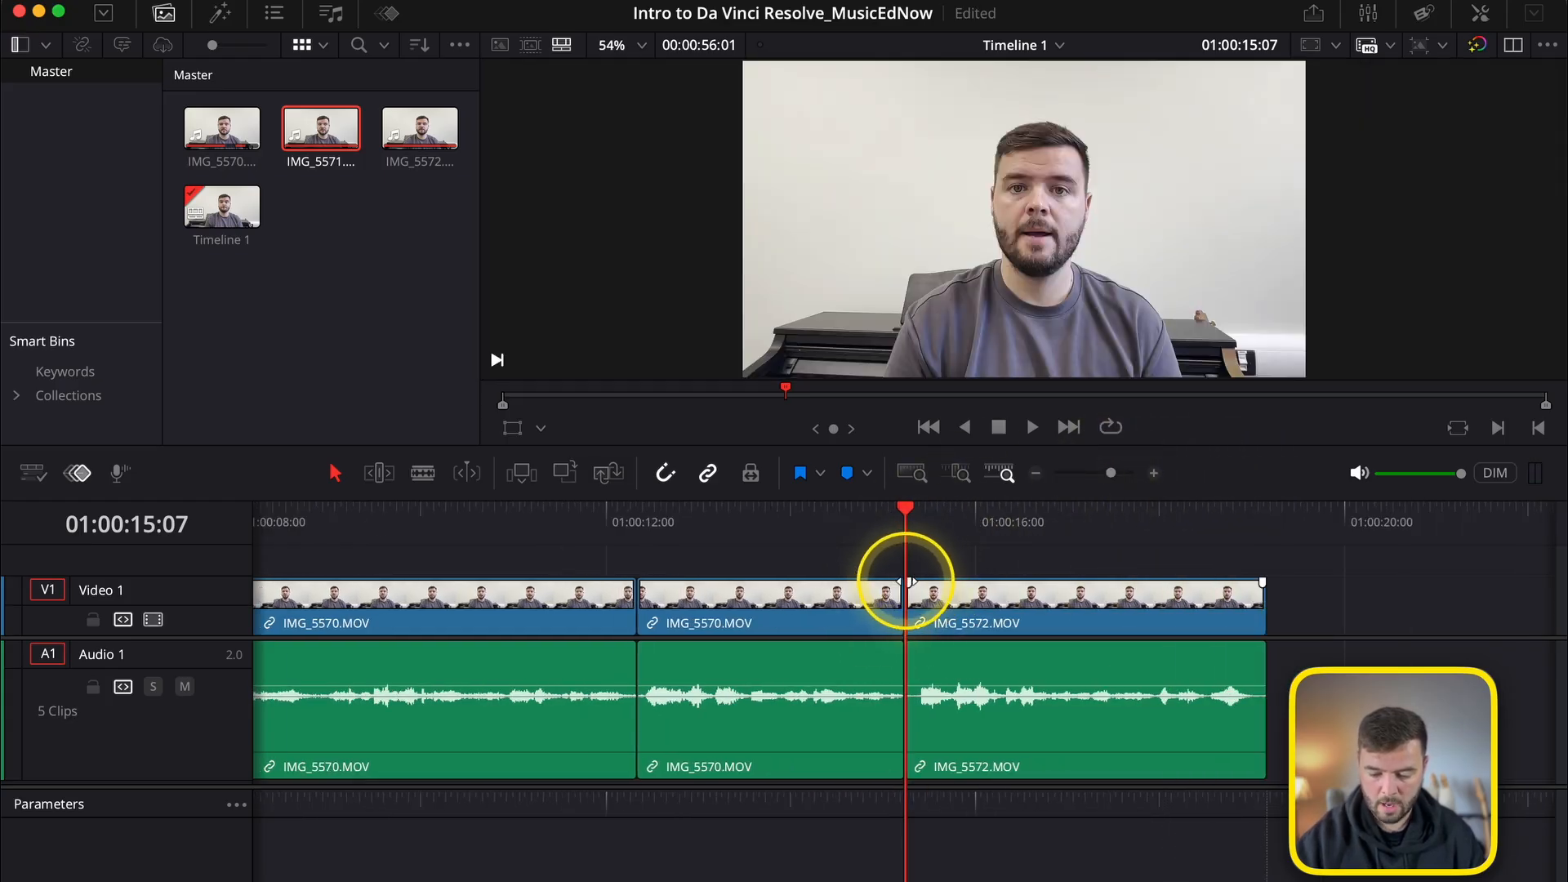
{"action": "left_click_drag", "start_coordinate": [908, 581], "coordinate": [964, 588]}
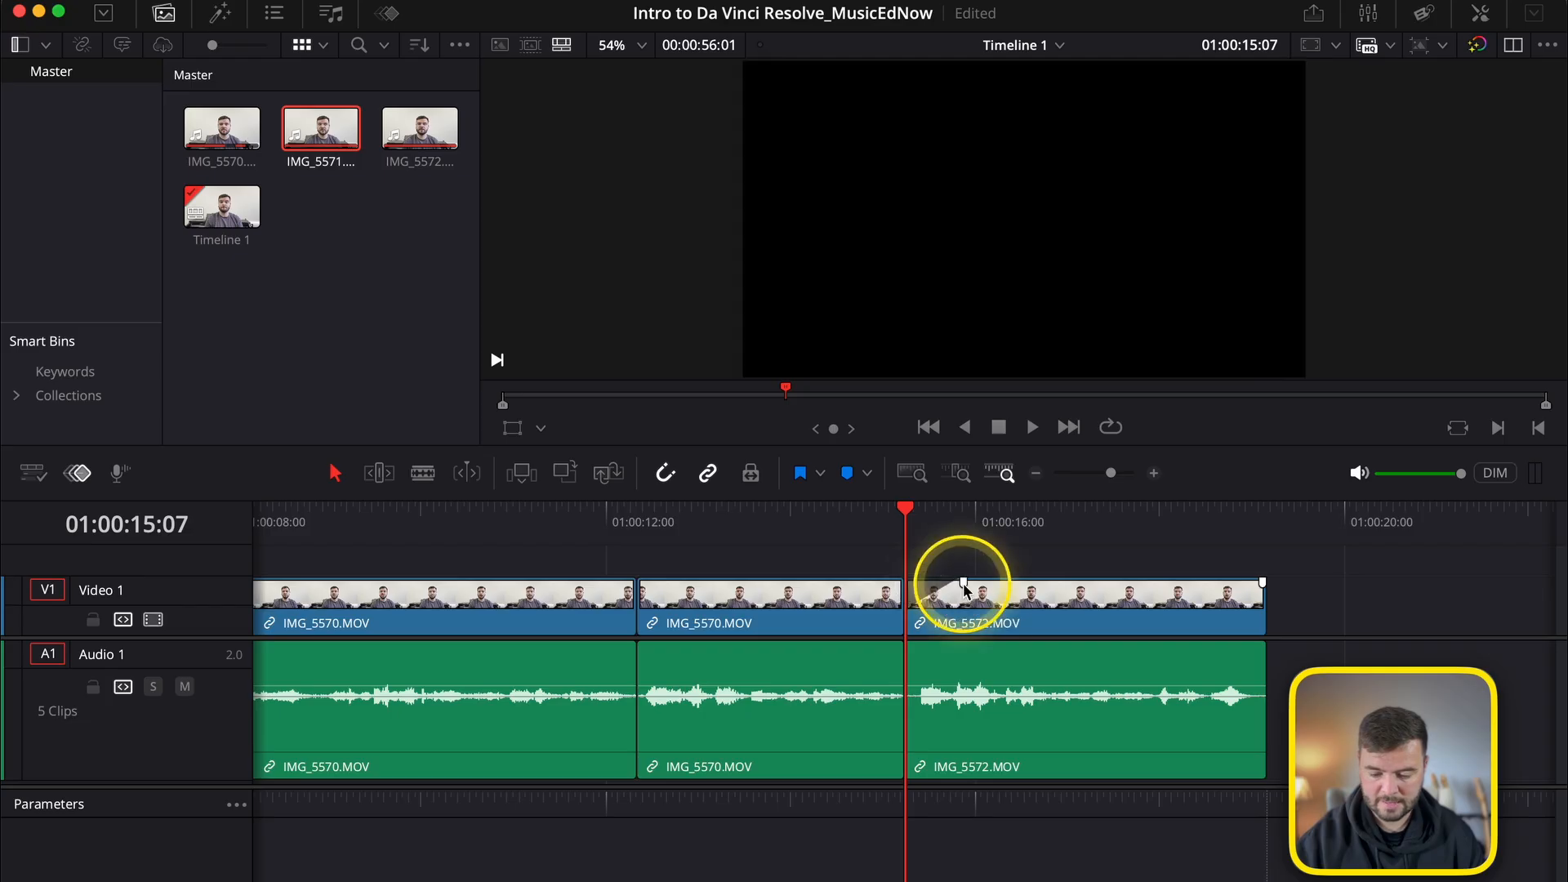
{"action": "key", "text": "space"}
{"action": "key", "text": "space"}
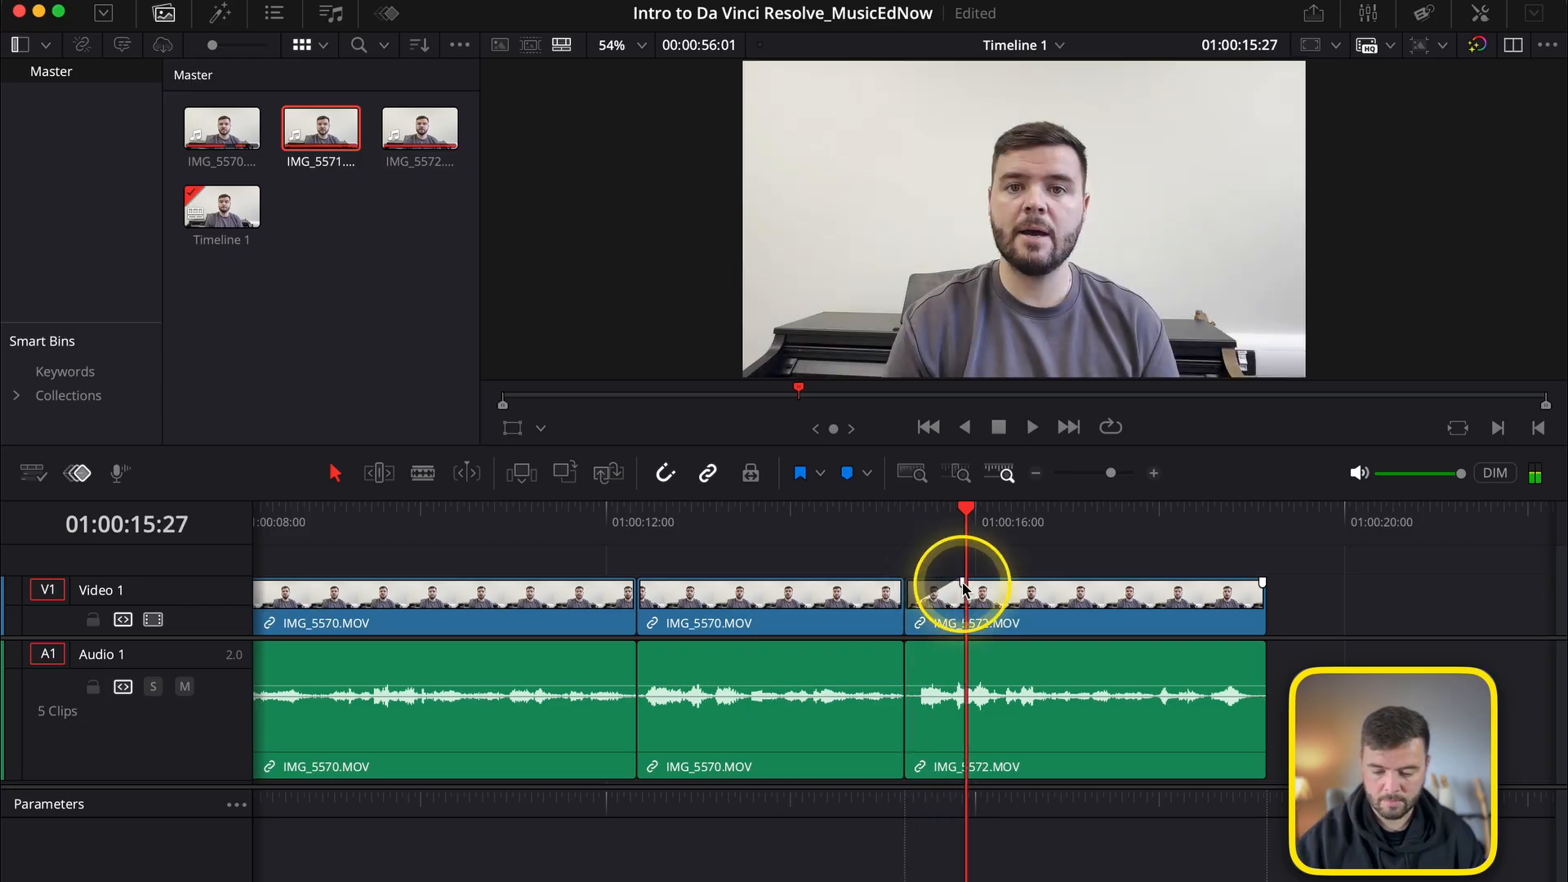
{"action": "left_click", "coordinate": [903, 510]}
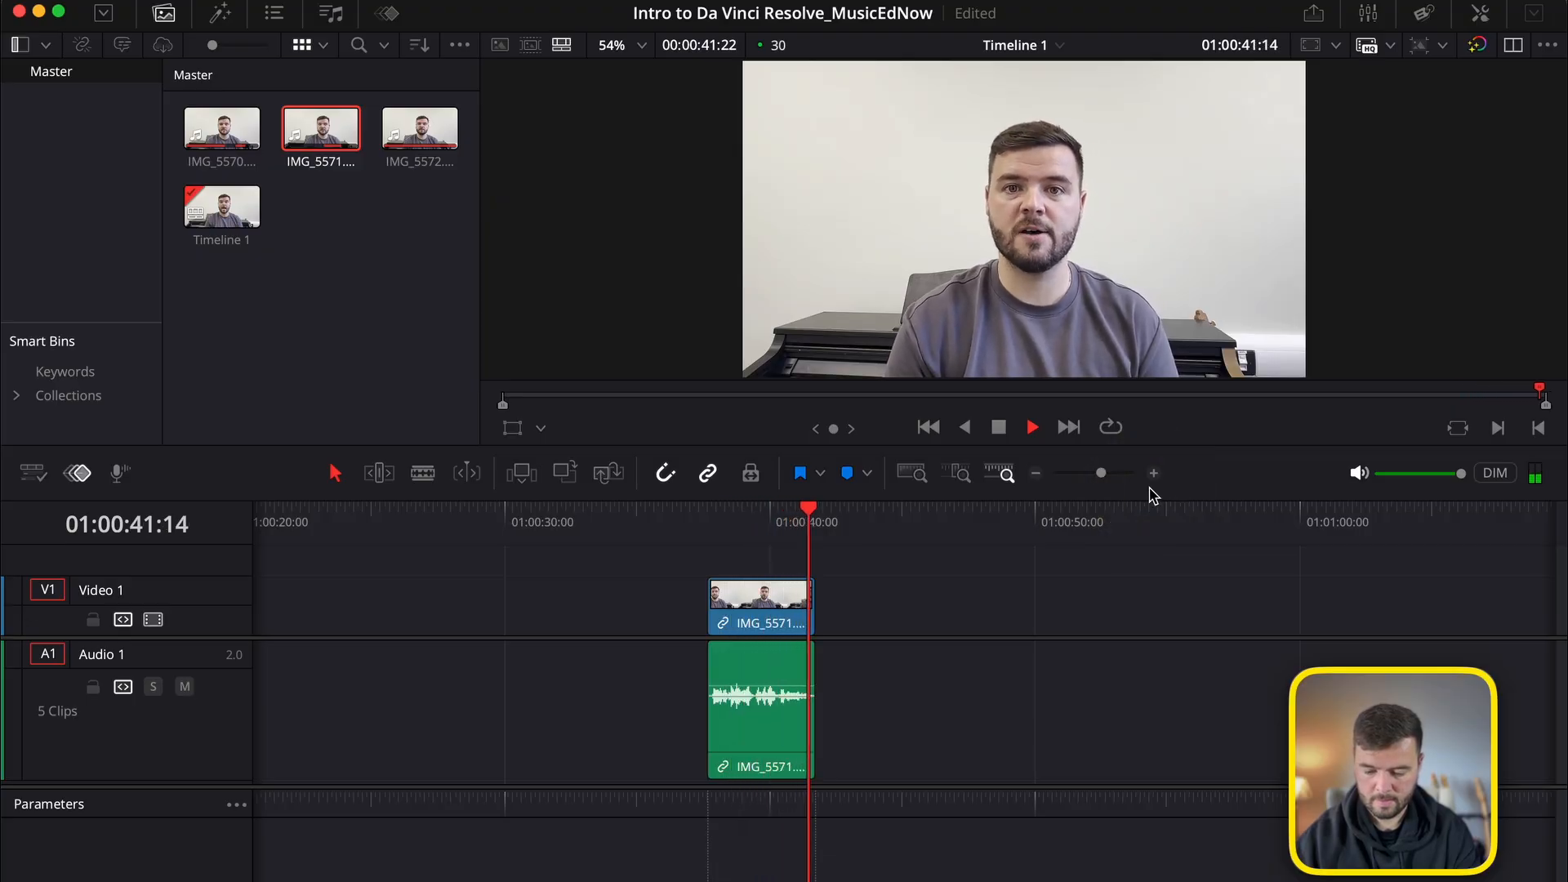
Cut IMG_5571.MOV from its place after the gap and paste it at 01:00:19:05, directly after IMG_5572.MOV.
{"action": "left_click_drag", "start_coordinate": [1100, 473], "coordinate": [1093, 473]}
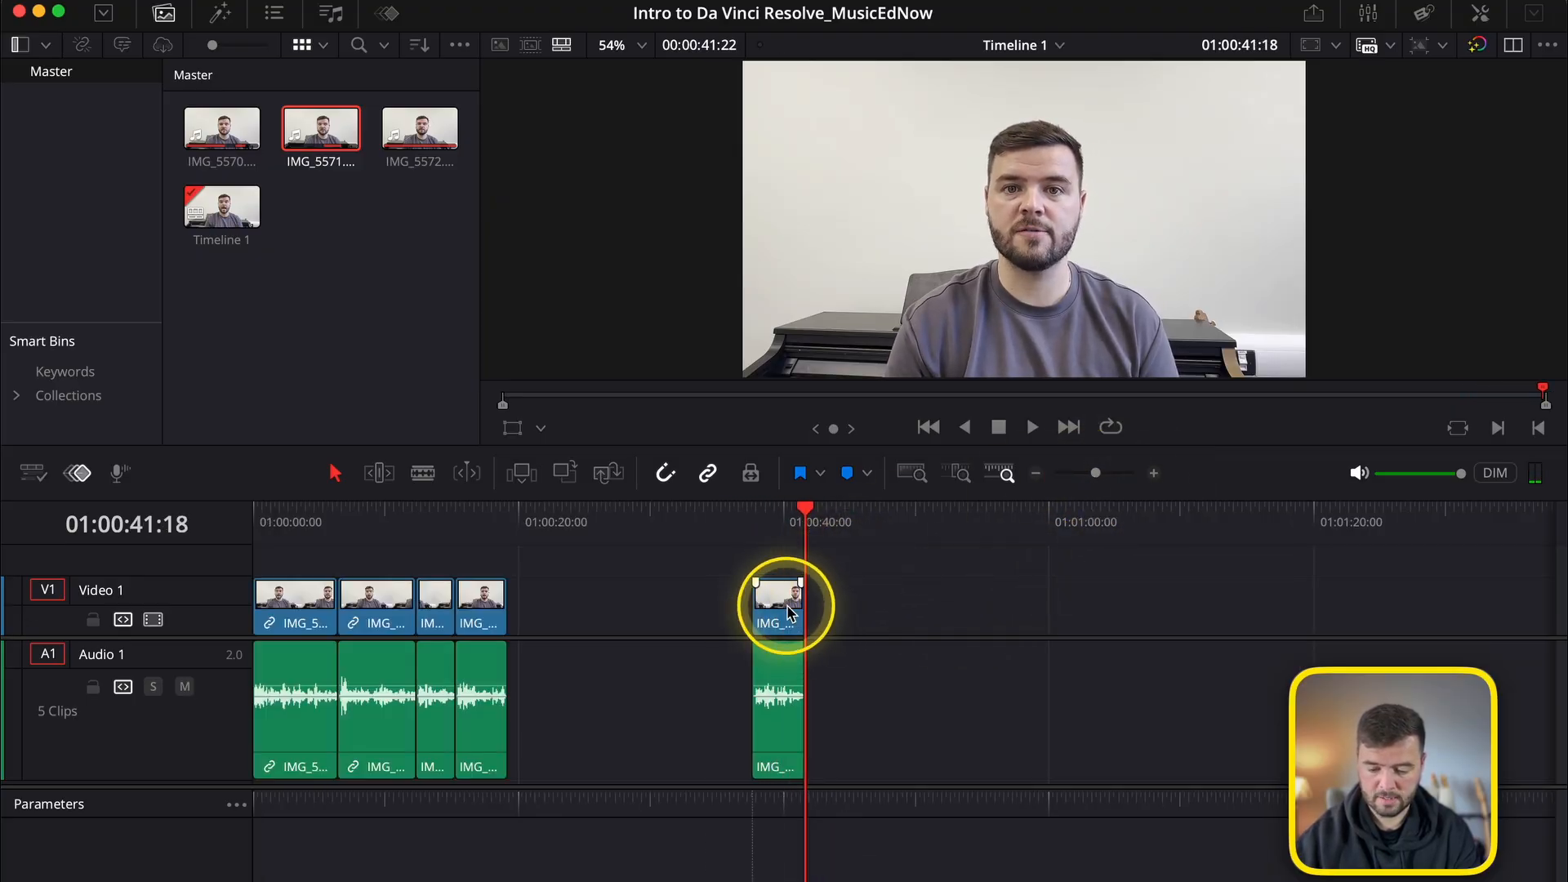
{"action": "mouse_move", "coordinate": [782, 606]}
{"action": "left_mouse_down"}
{"action": "mouse_move", "coordinate": [630, 623]}
{"action": "mouse_move", "coordinate": [759, 616]}
{"action": "left_mouse_up"}
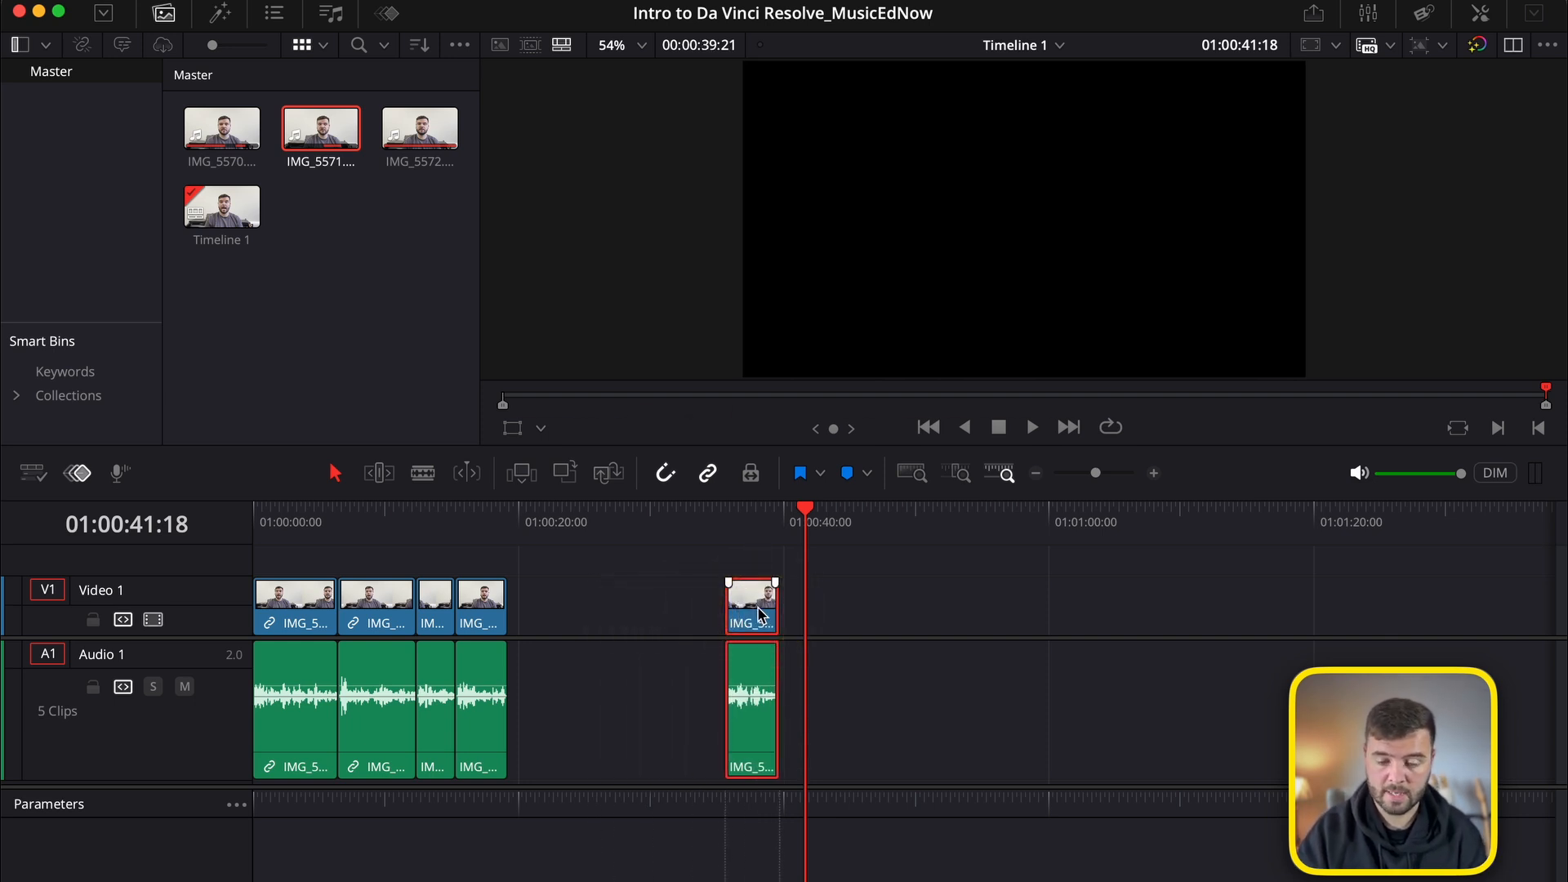
{"action": "key", "text": "super+c"}
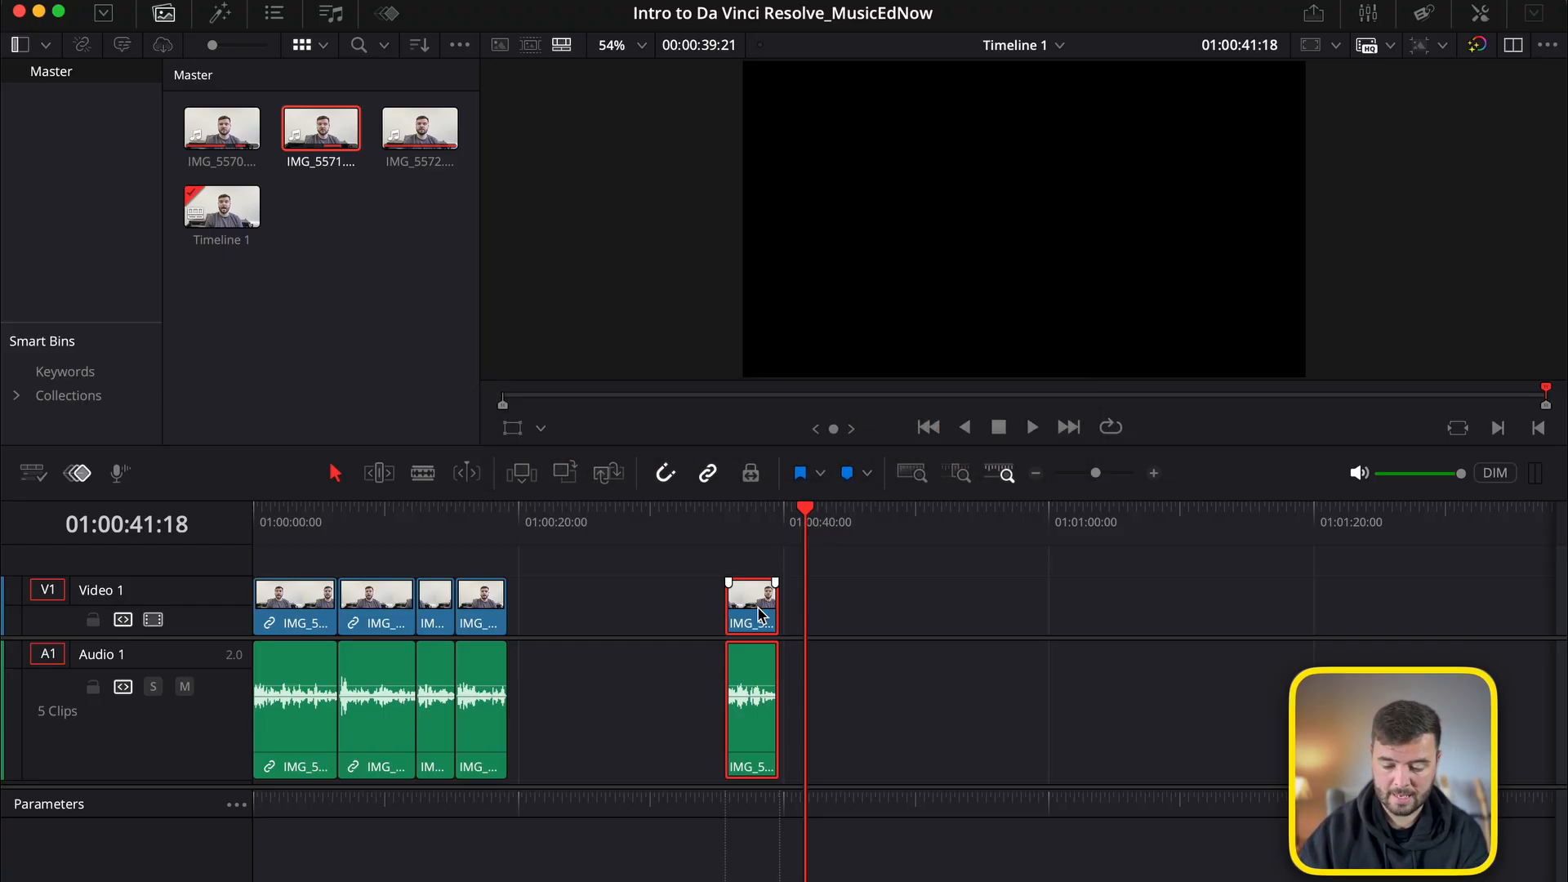
{"action": "key", "text": "super+x"}
{"action": "left_click_drag", "start_coordinate": [585, 529], "coordinate": [510, 526]}
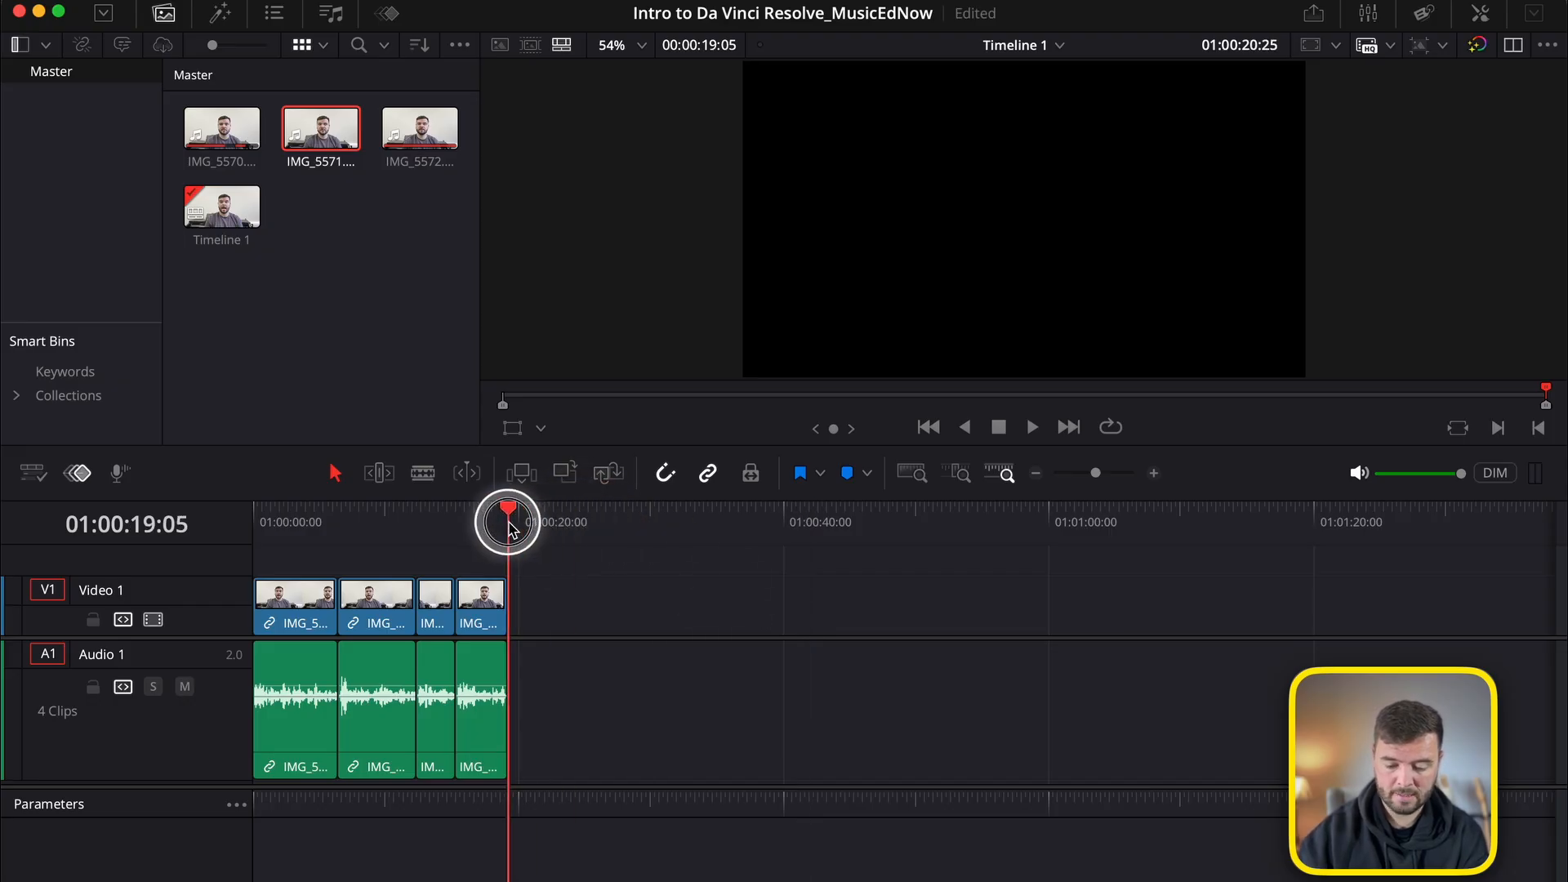
{"action": "key", "text": "super+v"}
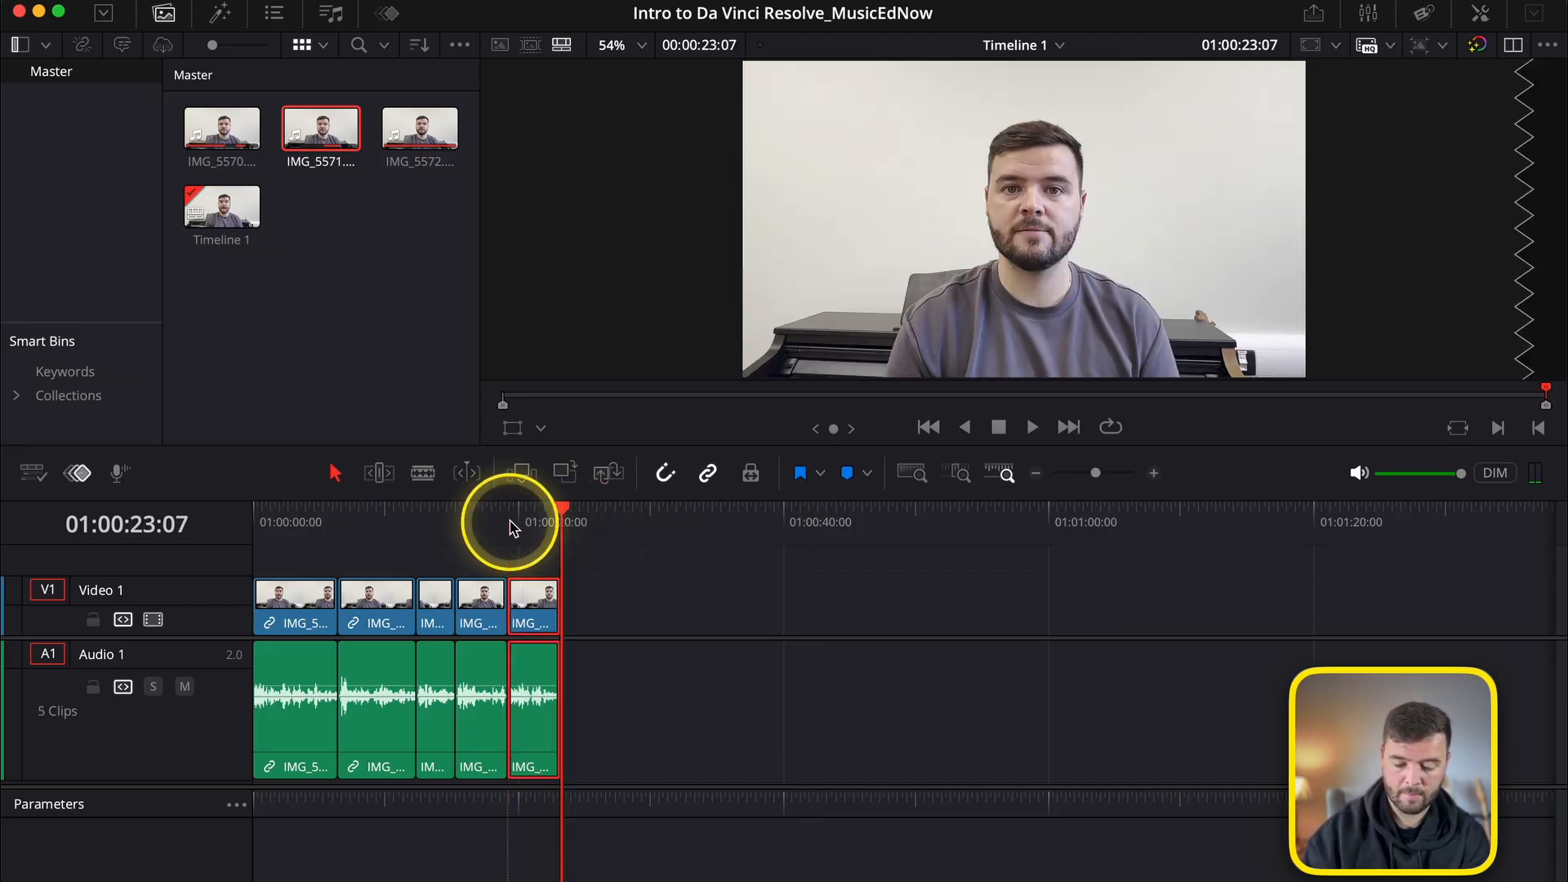
Trim IMG_5571.MOV by 5 frames for a timeline duration of 00:00:23:02 and return the playhead to the timeline start.
{"action": "left_click", "coordinate": [512, 526]}
{"action": "left_click_drag", "start_coordinate": [1099, 473], "coordinate": [1104, 472]}
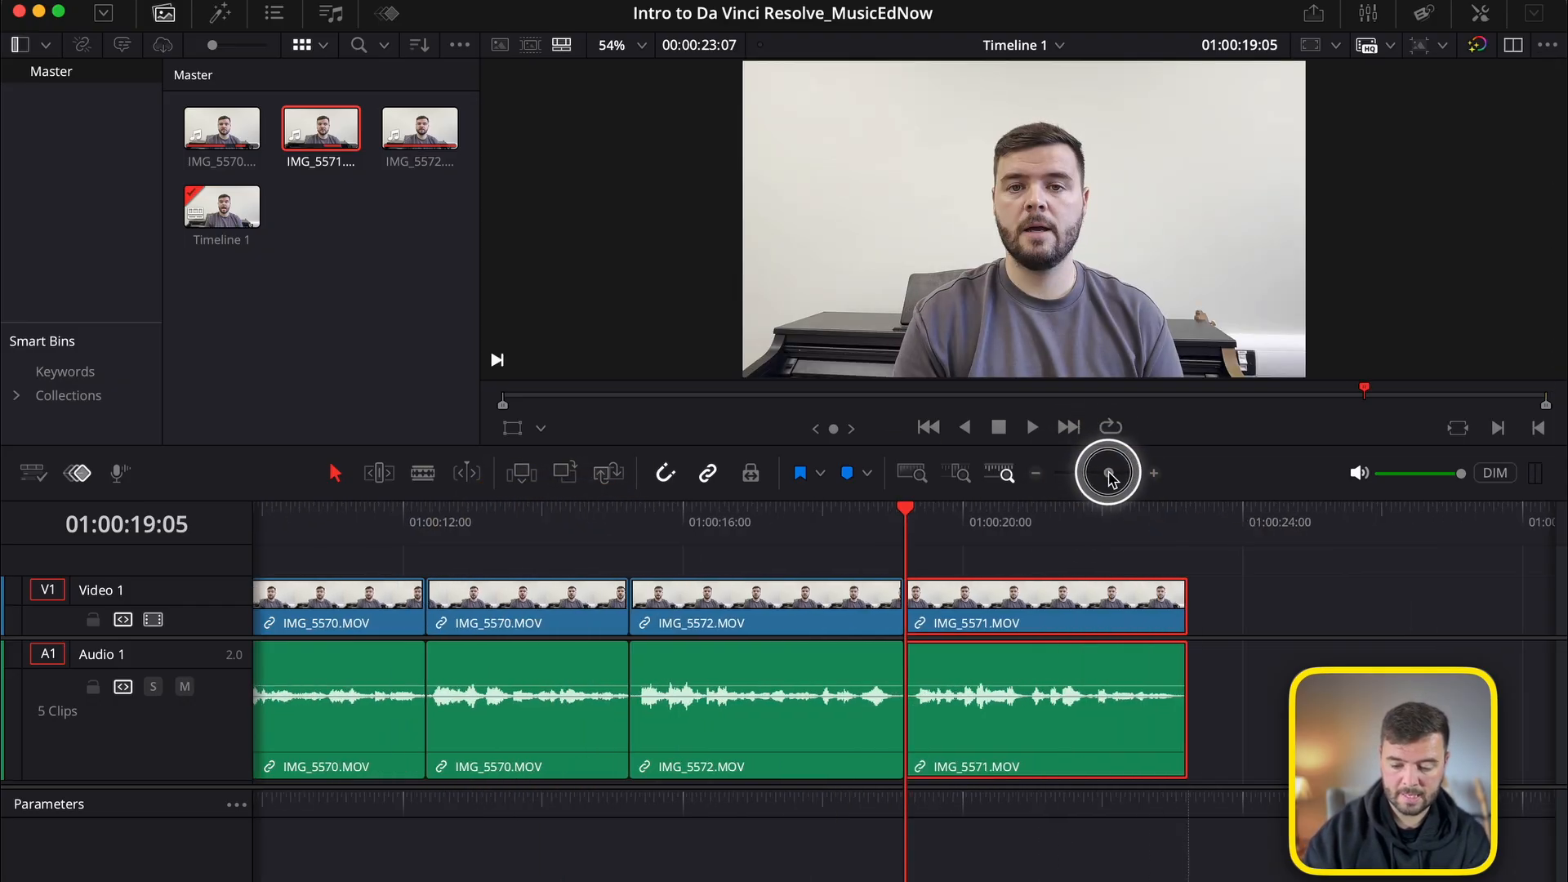
{"action": "key", "text": "Home"}
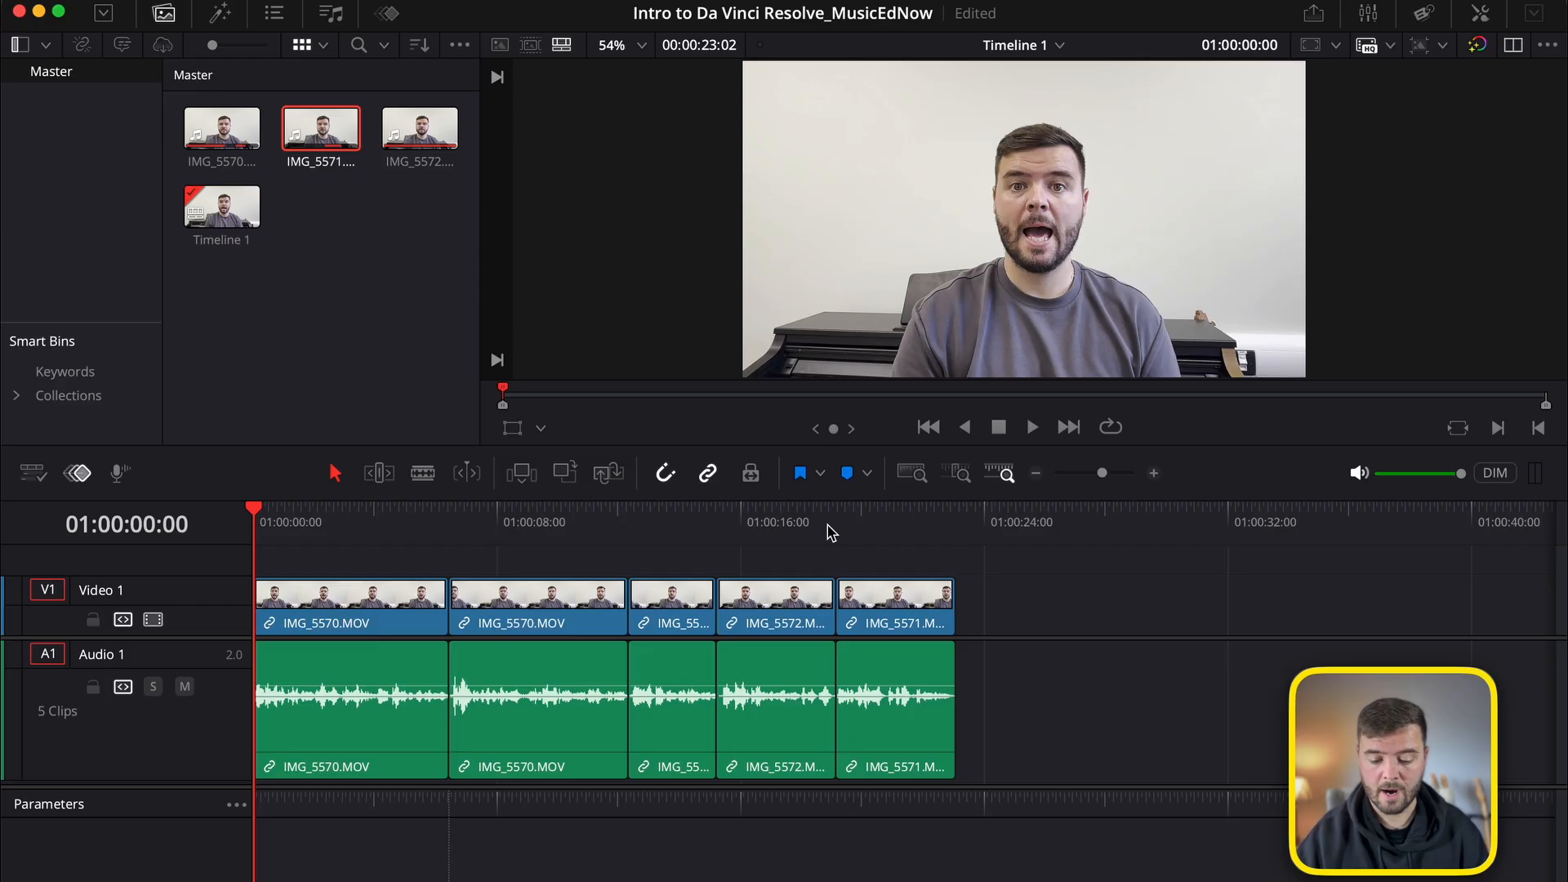
Import the DaVinci Resolve and Music Ed logo images into the media pool and make room above the Video 1 track.
{"action": "left_click", "coordinate": [957, 521]}
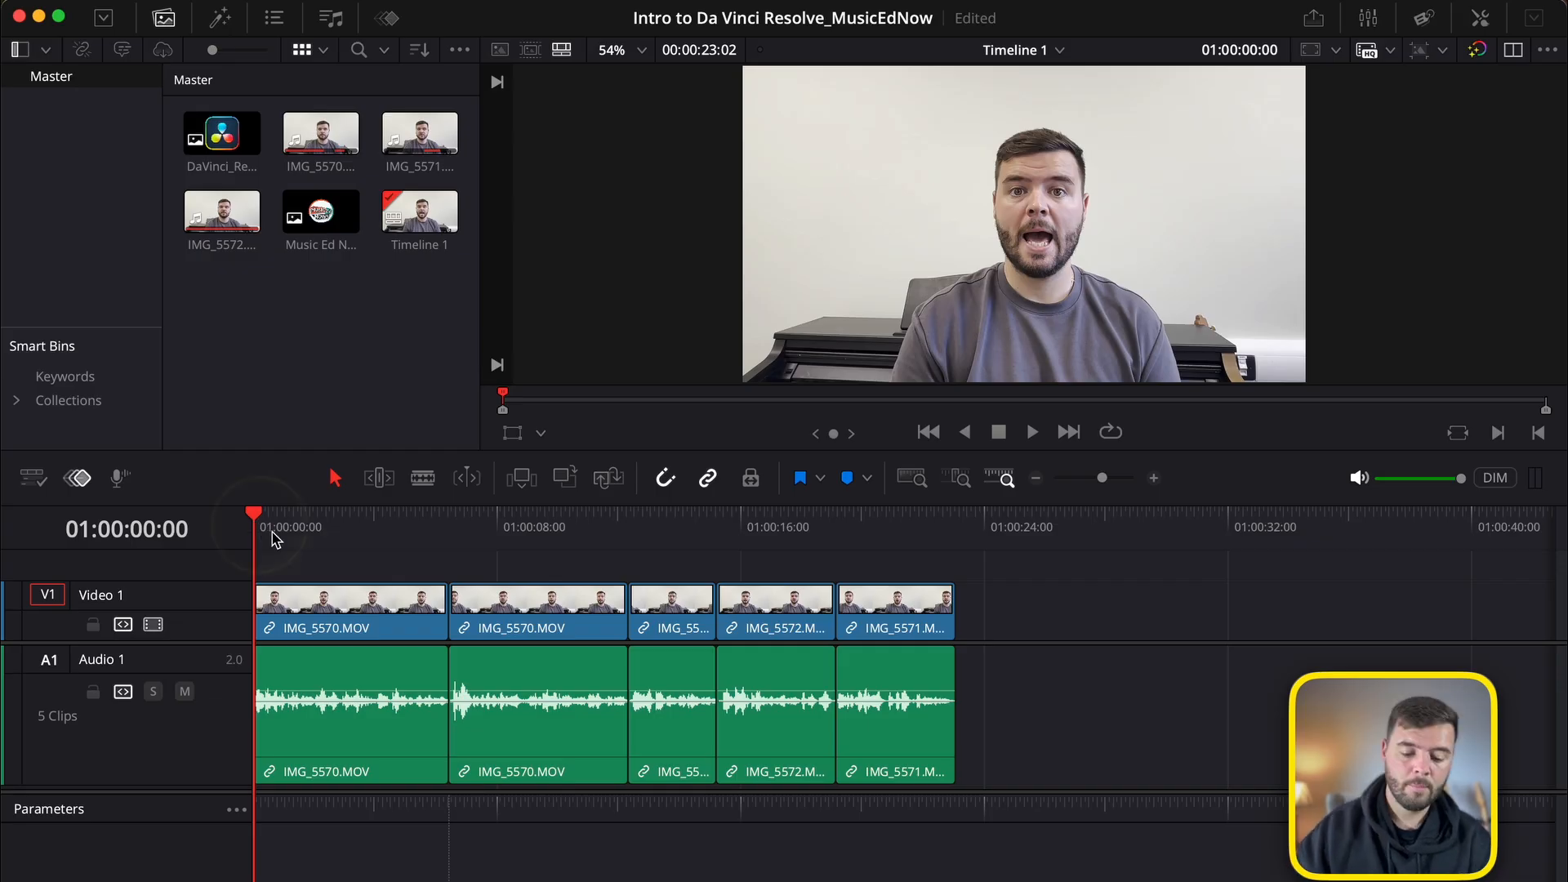
{"action": "left_click_drag", "start_coordinate": [346, 642], "coordinate": [340, 678]}
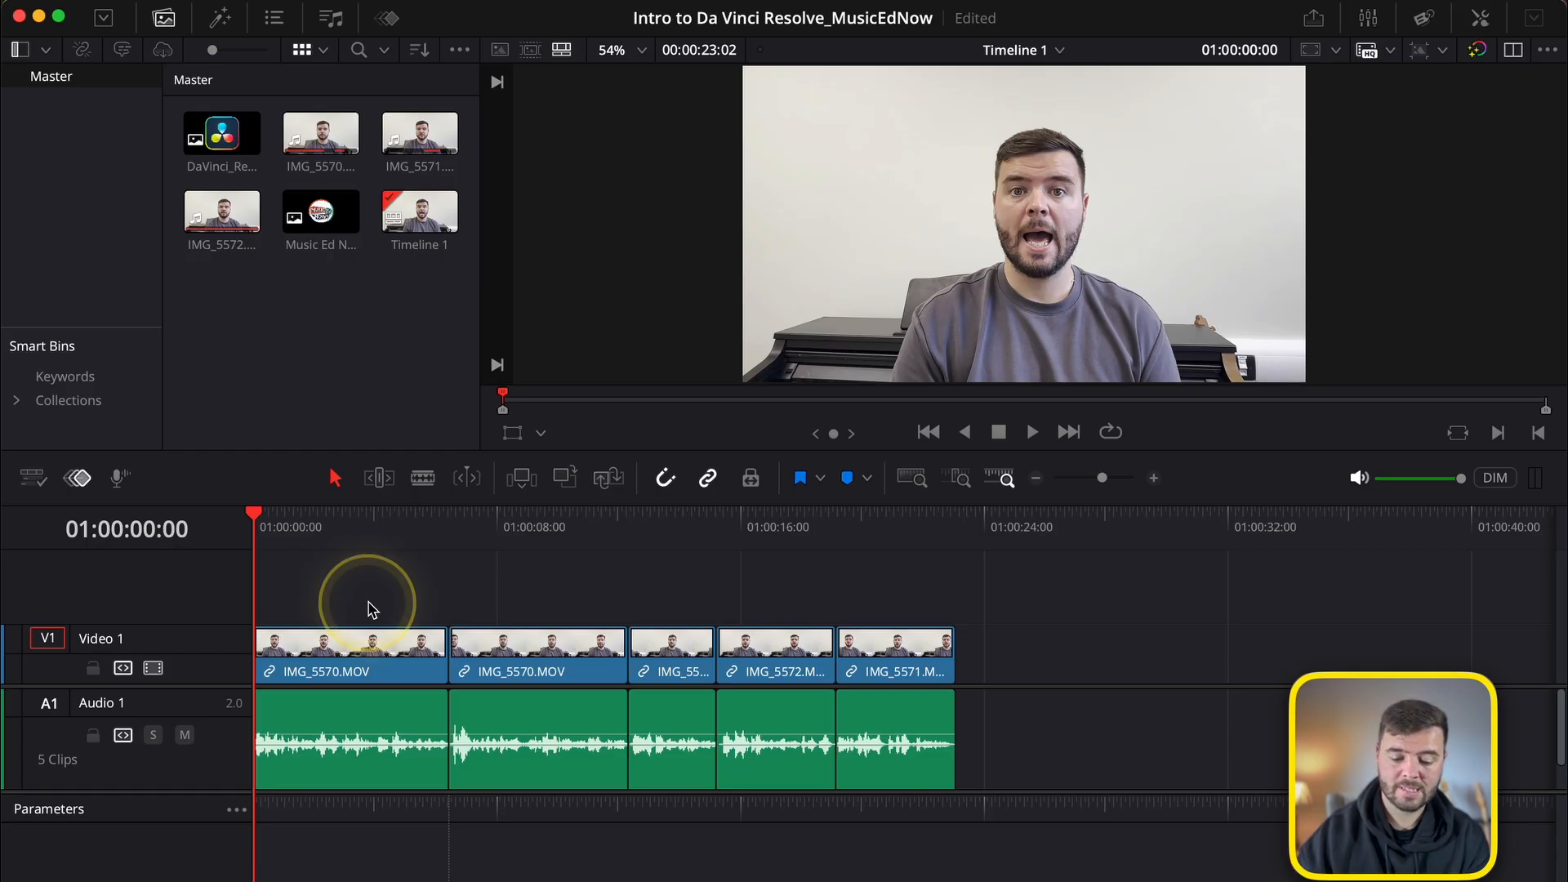
Overlay Music Ed Now_Logo 1.png on a new Video 2 track from about 01:00:01:13 and show its transform properties at its first frame.
{"action": "key", "text": "space"}
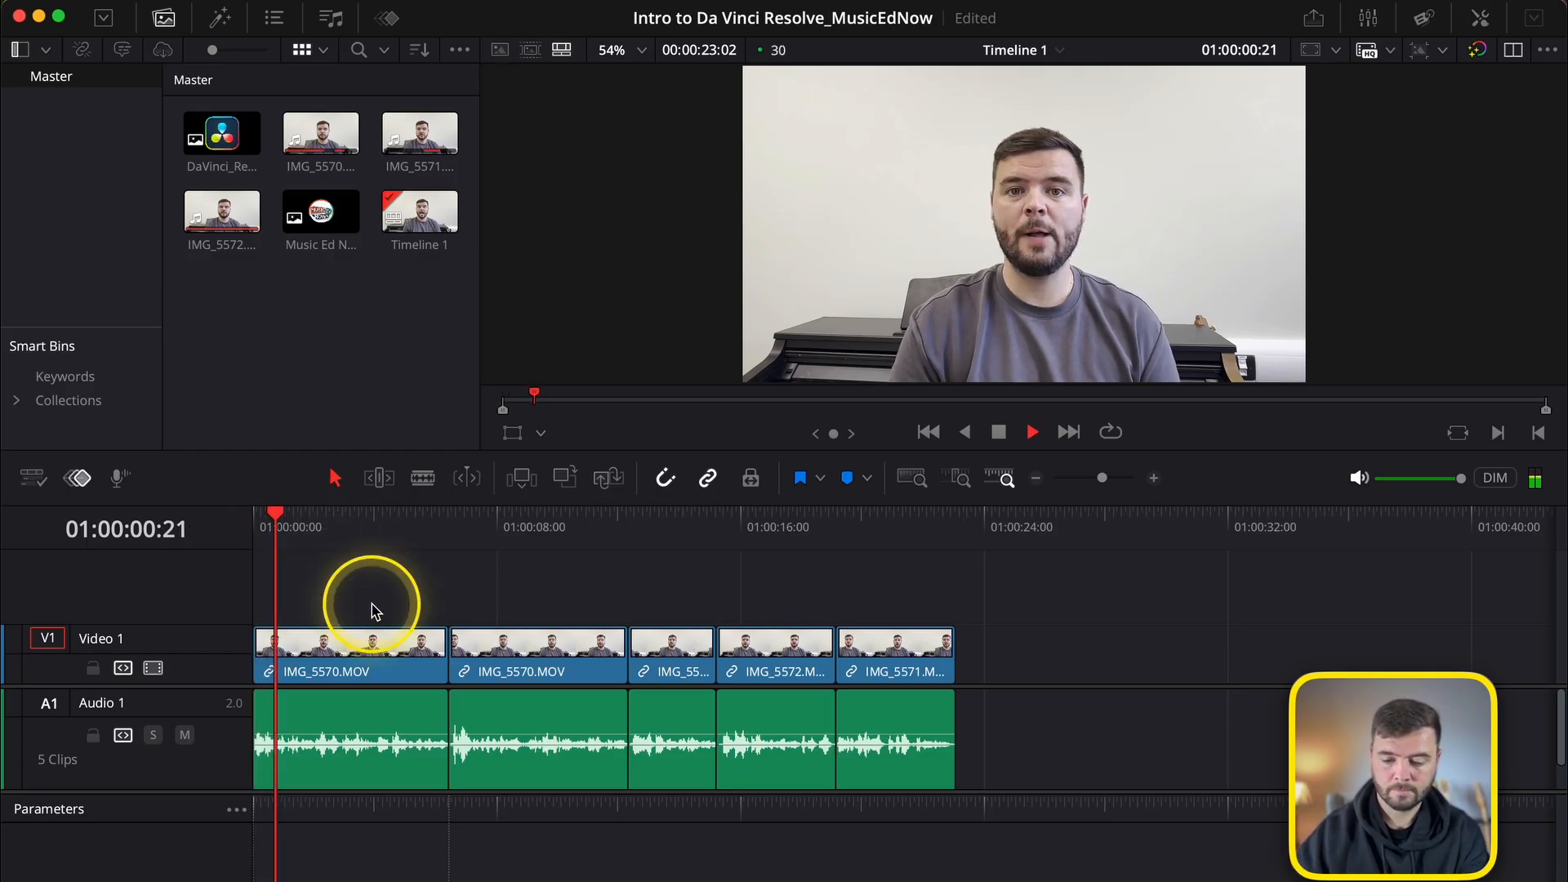
{"action": "key", "text": "space"}
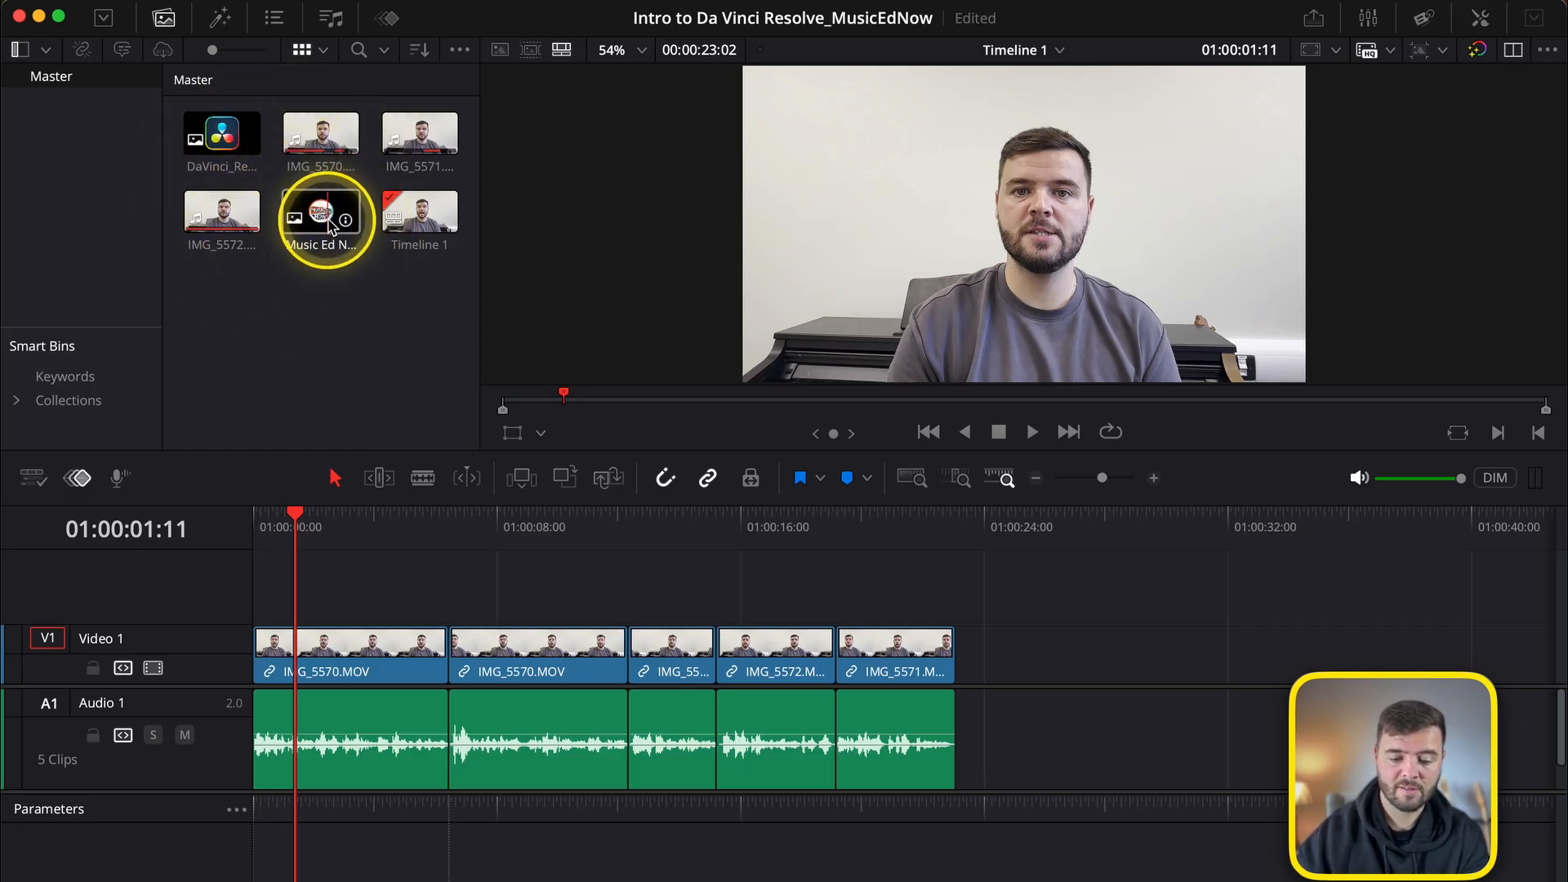
{"action": "left_click_drag", "start_coordinate": [328, 222], "coordinate": [302, 588]}
{"action": "left_click", "coordinate": [384, 587]}
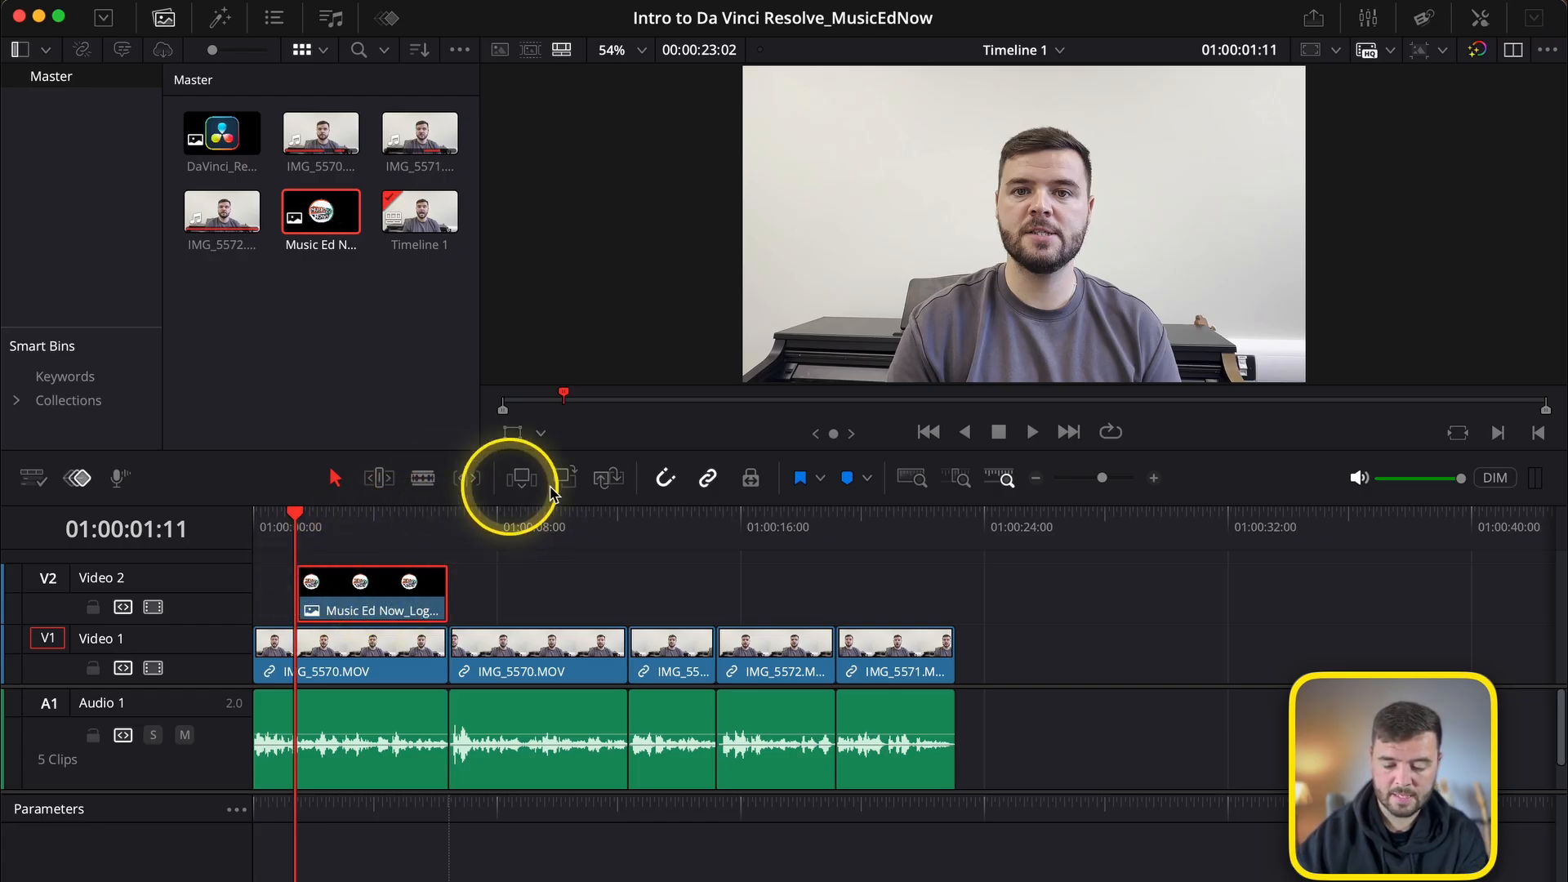
{"action": "key", "text": "space"}
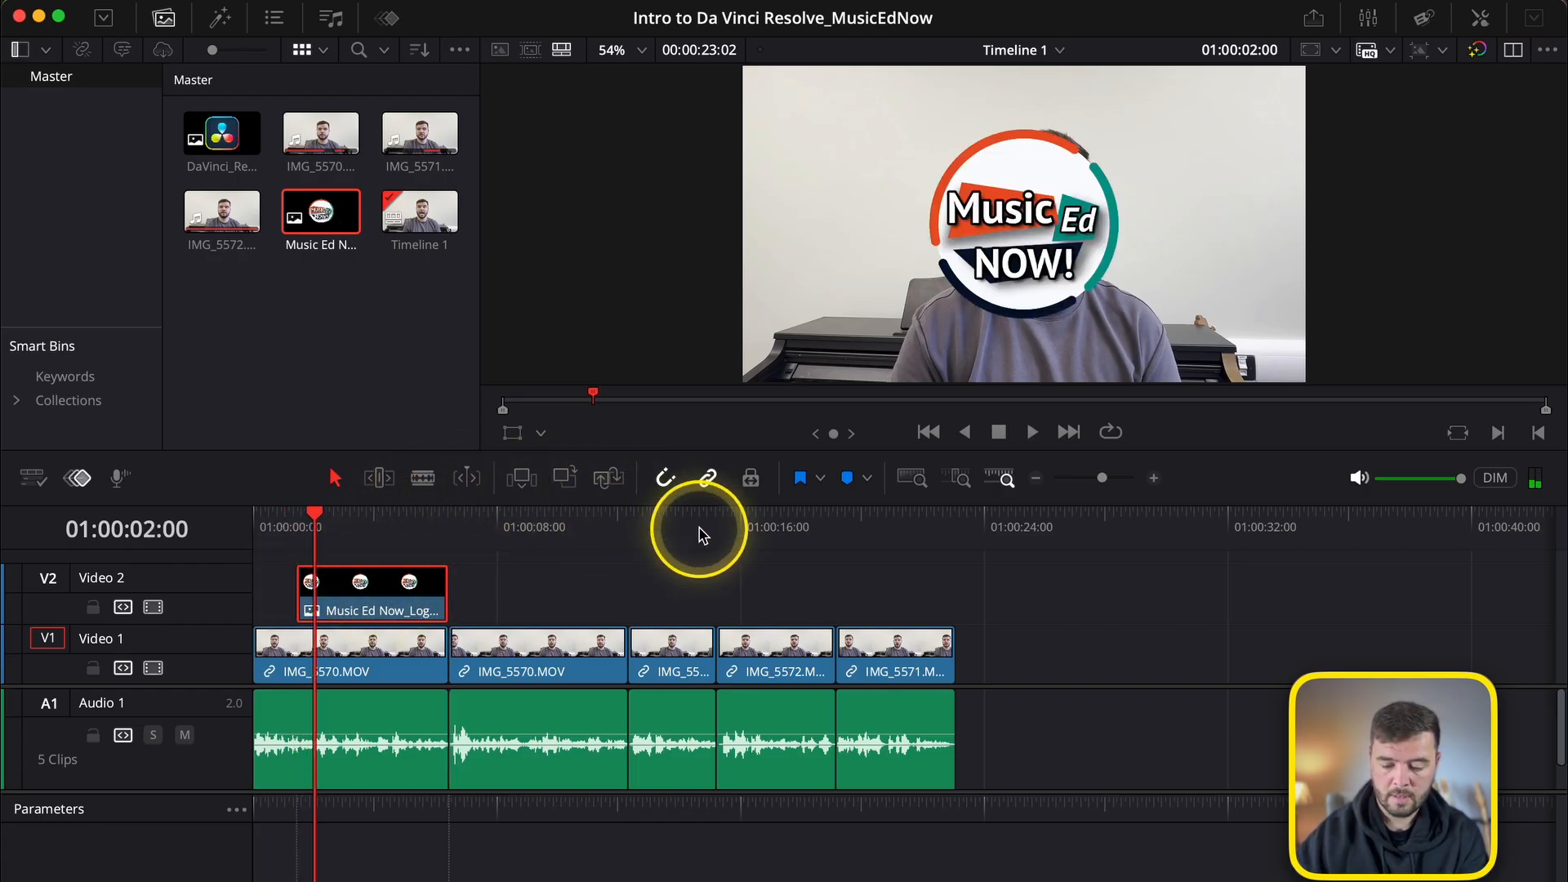
{"action": "left_click", "coordinate": [298, 513]}
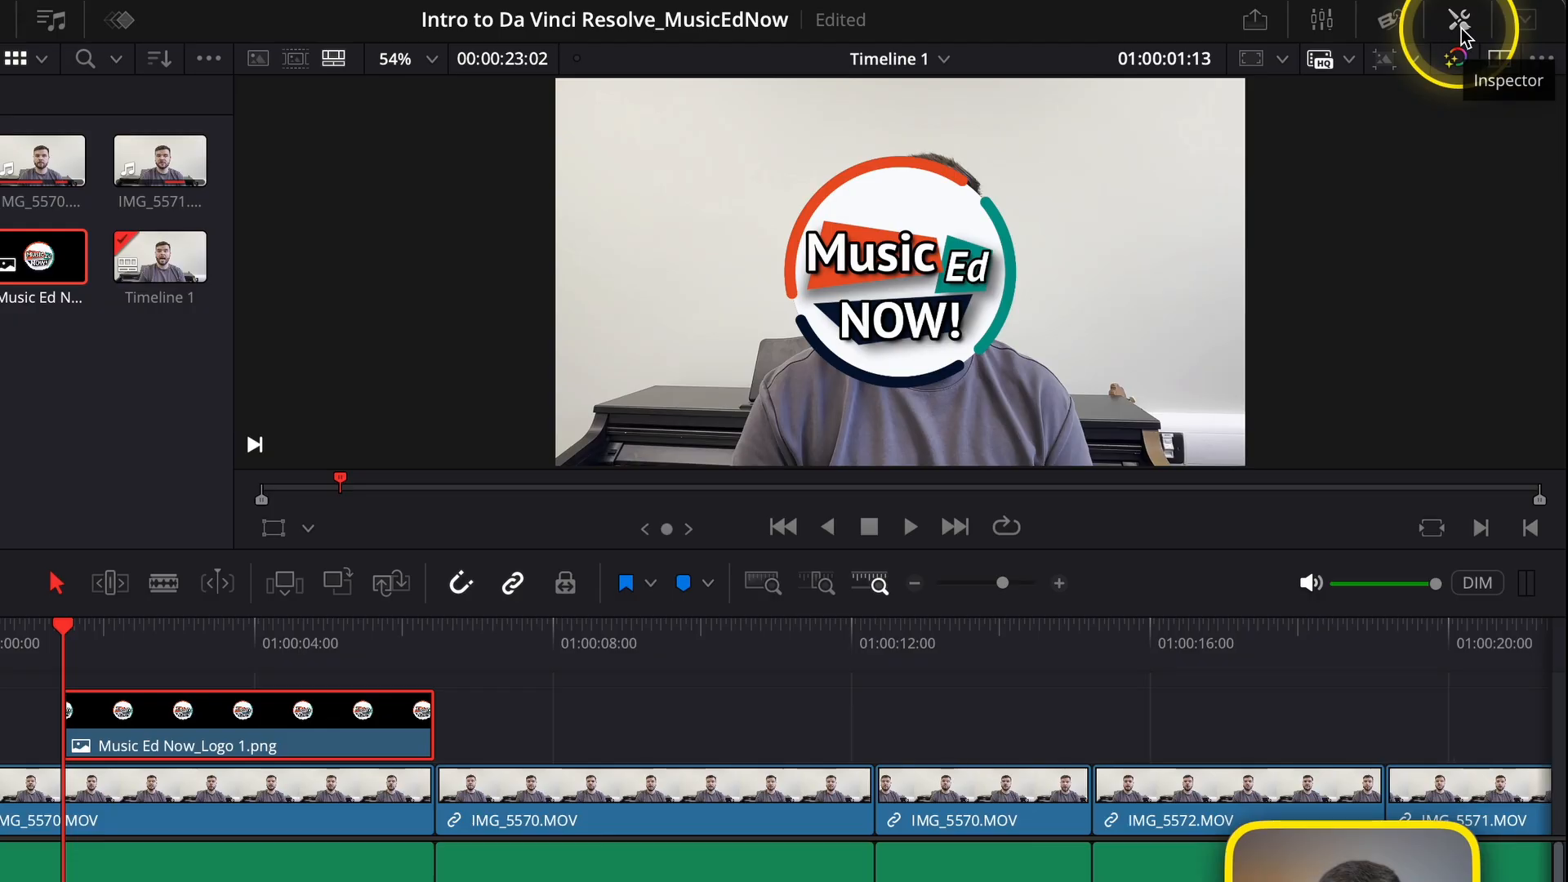
{"action": "left_click", "coordinate": [1459, 31]}
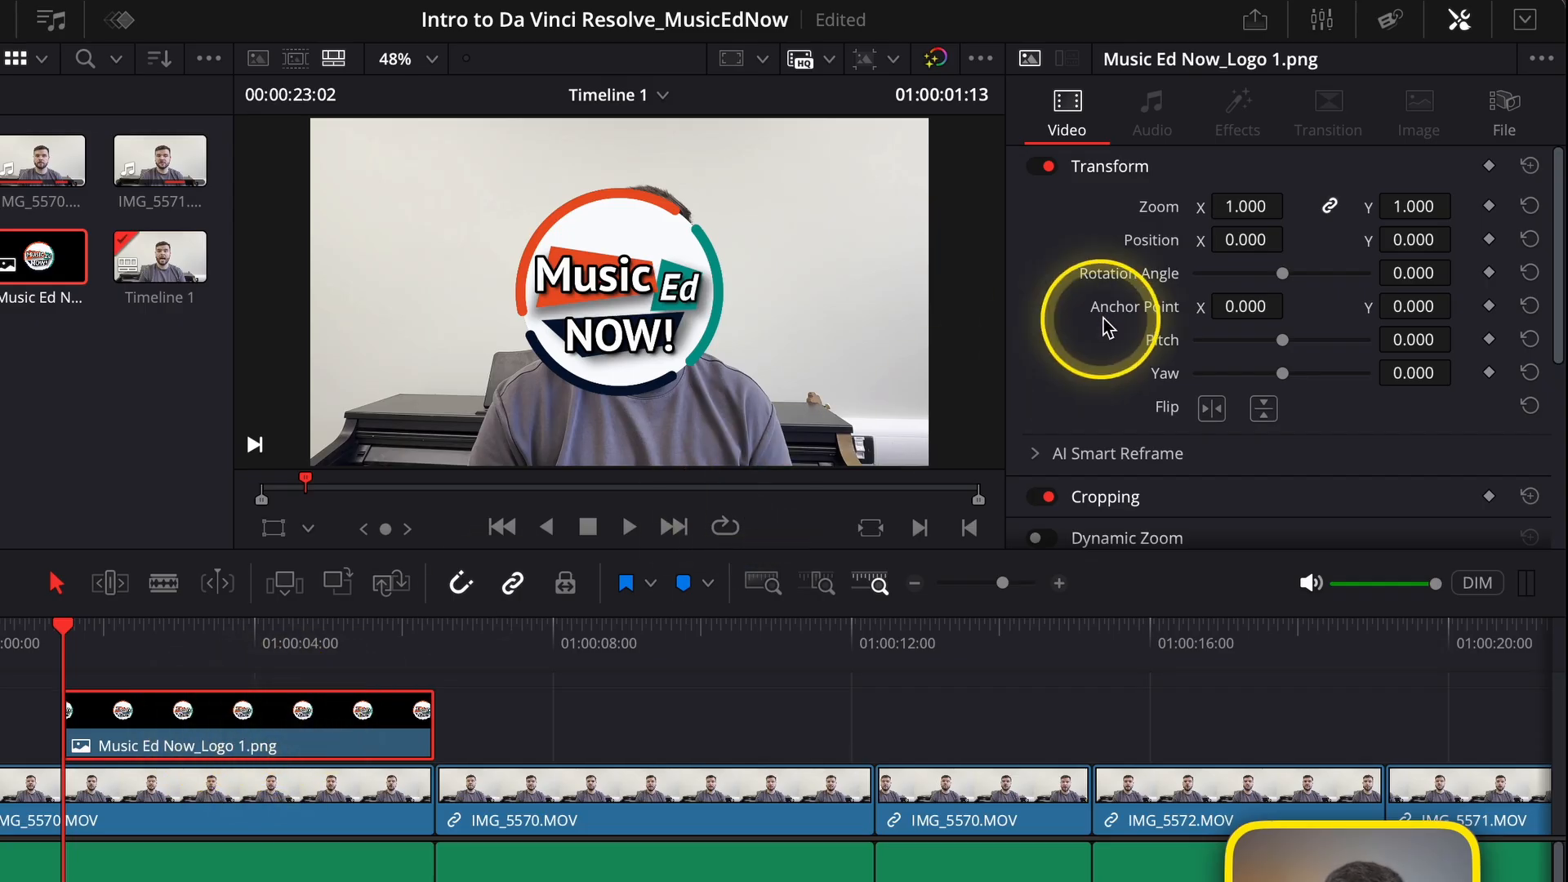
Try a zoom of 0.930 and a position of X 23, Y 62 on the logo, resetting each.
{"action": "left_click_drag", "start_coordinate": [1243, 208], "coordinate": [1206, 222]}
{"action": "left_click_drag", "start_coordinate": [1206, 222], "coordinate": [1249, 210]}
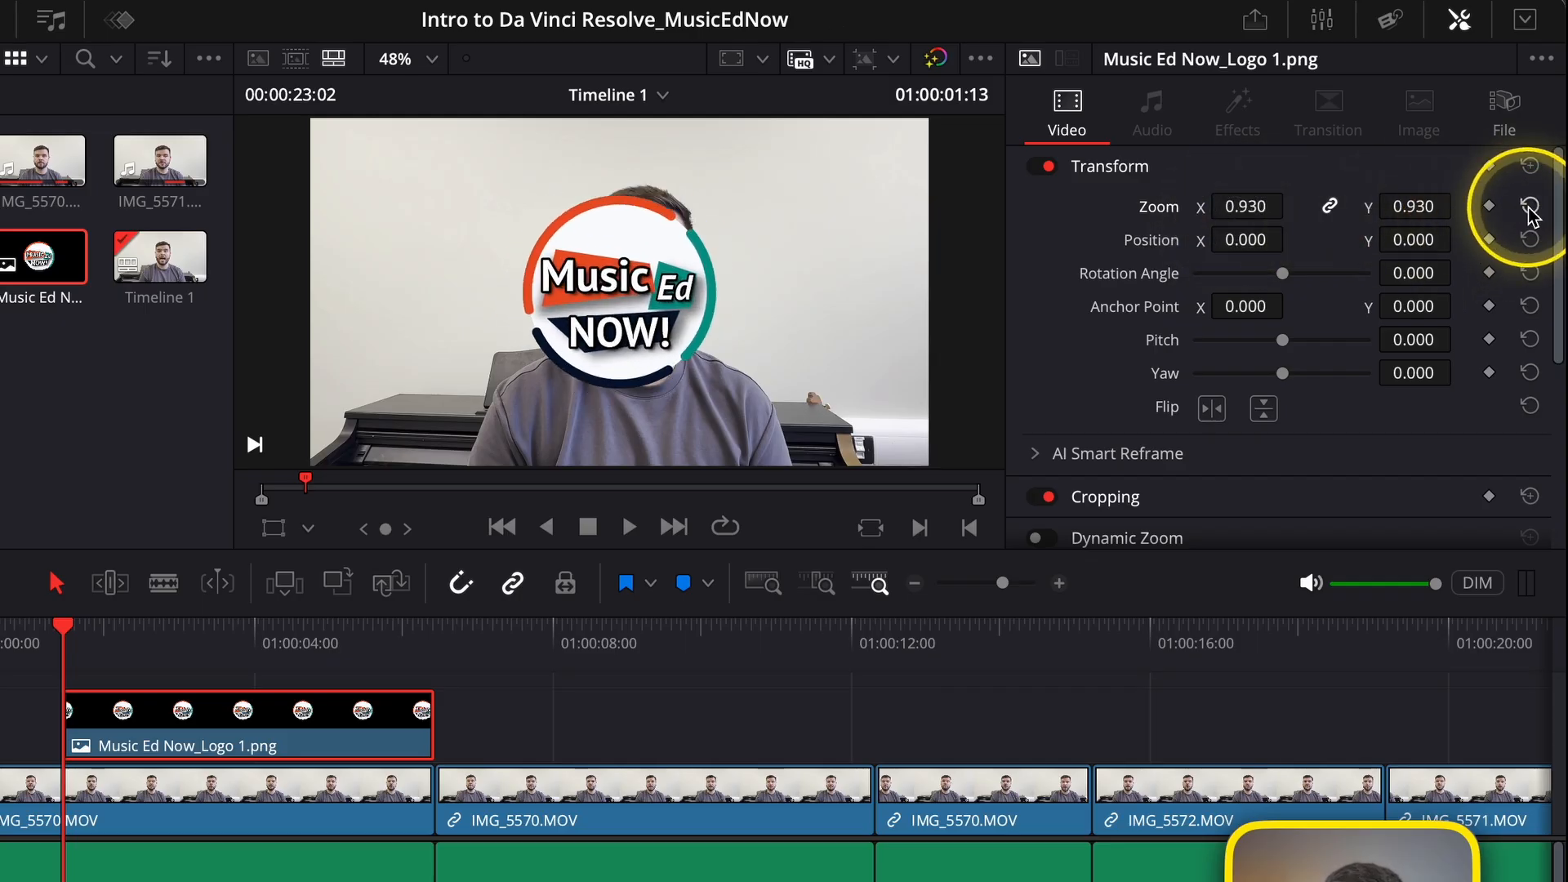
{"action": "left_click", "coordinate": [1529, 208]}
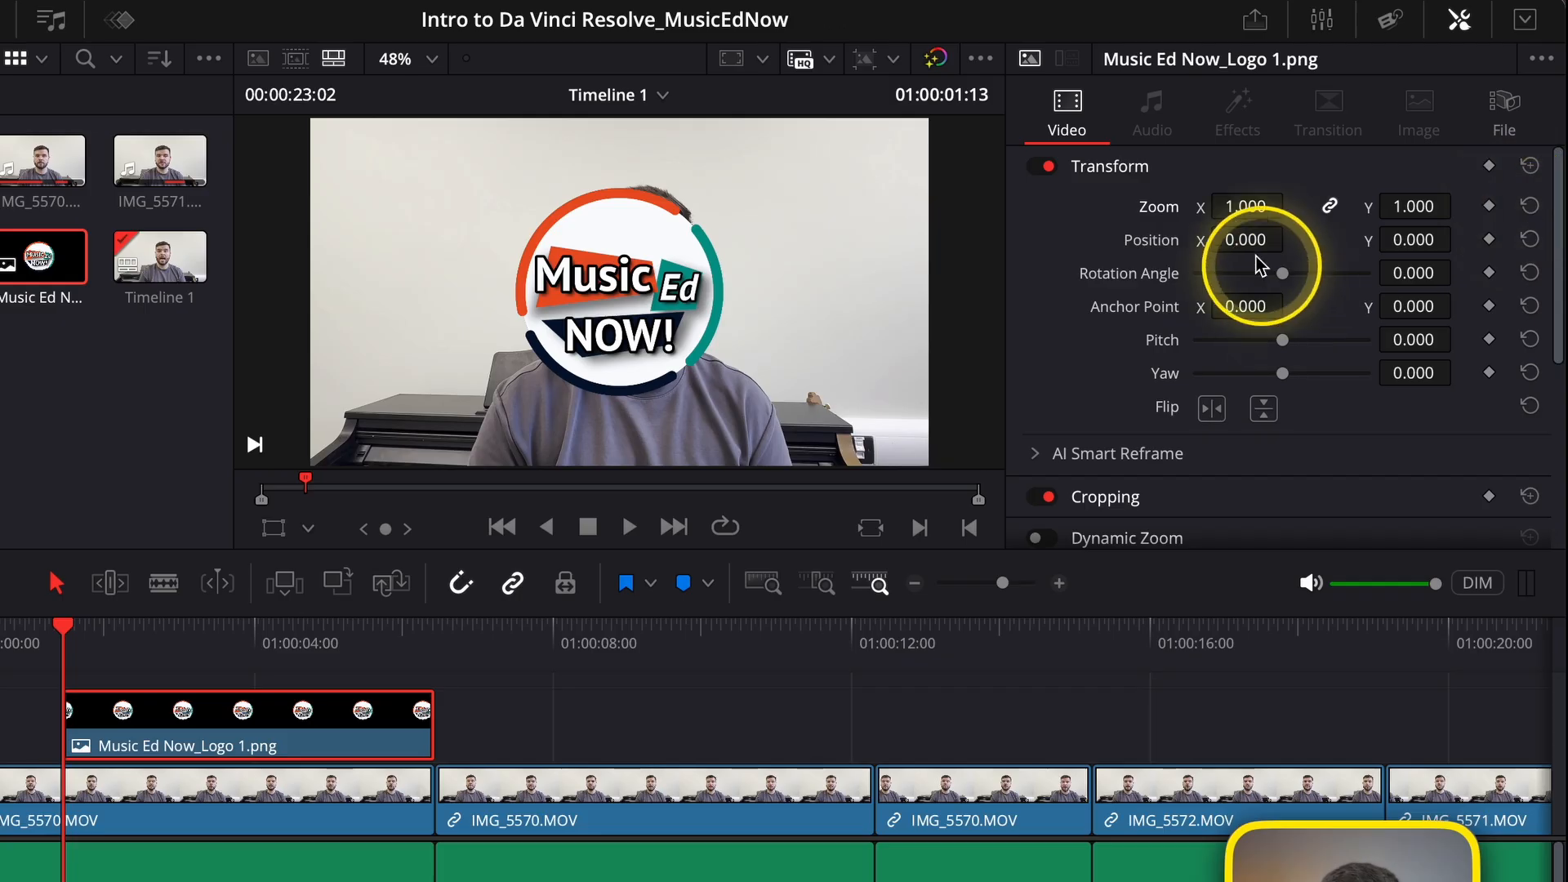
{"action": "mouse_move", "coordinate": [1248, 237]}
{"action": "left_mouse_down"}
{"action": "mouse_move", "coordinate": [1061, 262]}
{"action": "mouse_move", "coordinate": [1432, 217]}
{"action": "mouse_move", "coordinate": [938, 269]}
{"action": "mouse_move", "coordinate": [1277, 239]}
{"action": "left_mouse_up"}
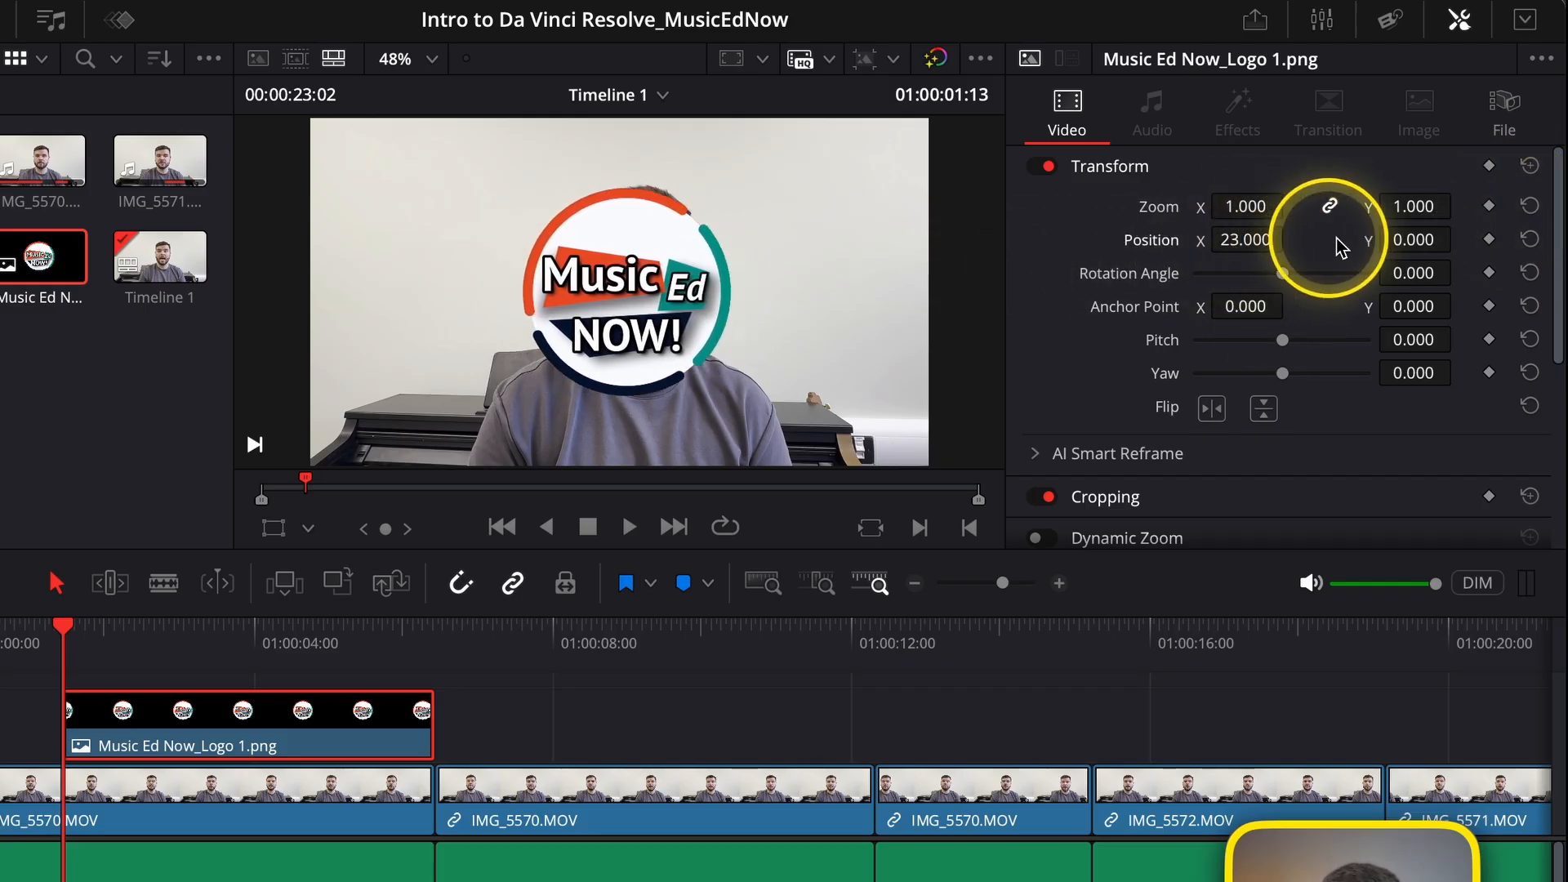
{"action": "left_click_drag", "start_coordinate": [1412, 239], "coordinate": [1487, 272]}
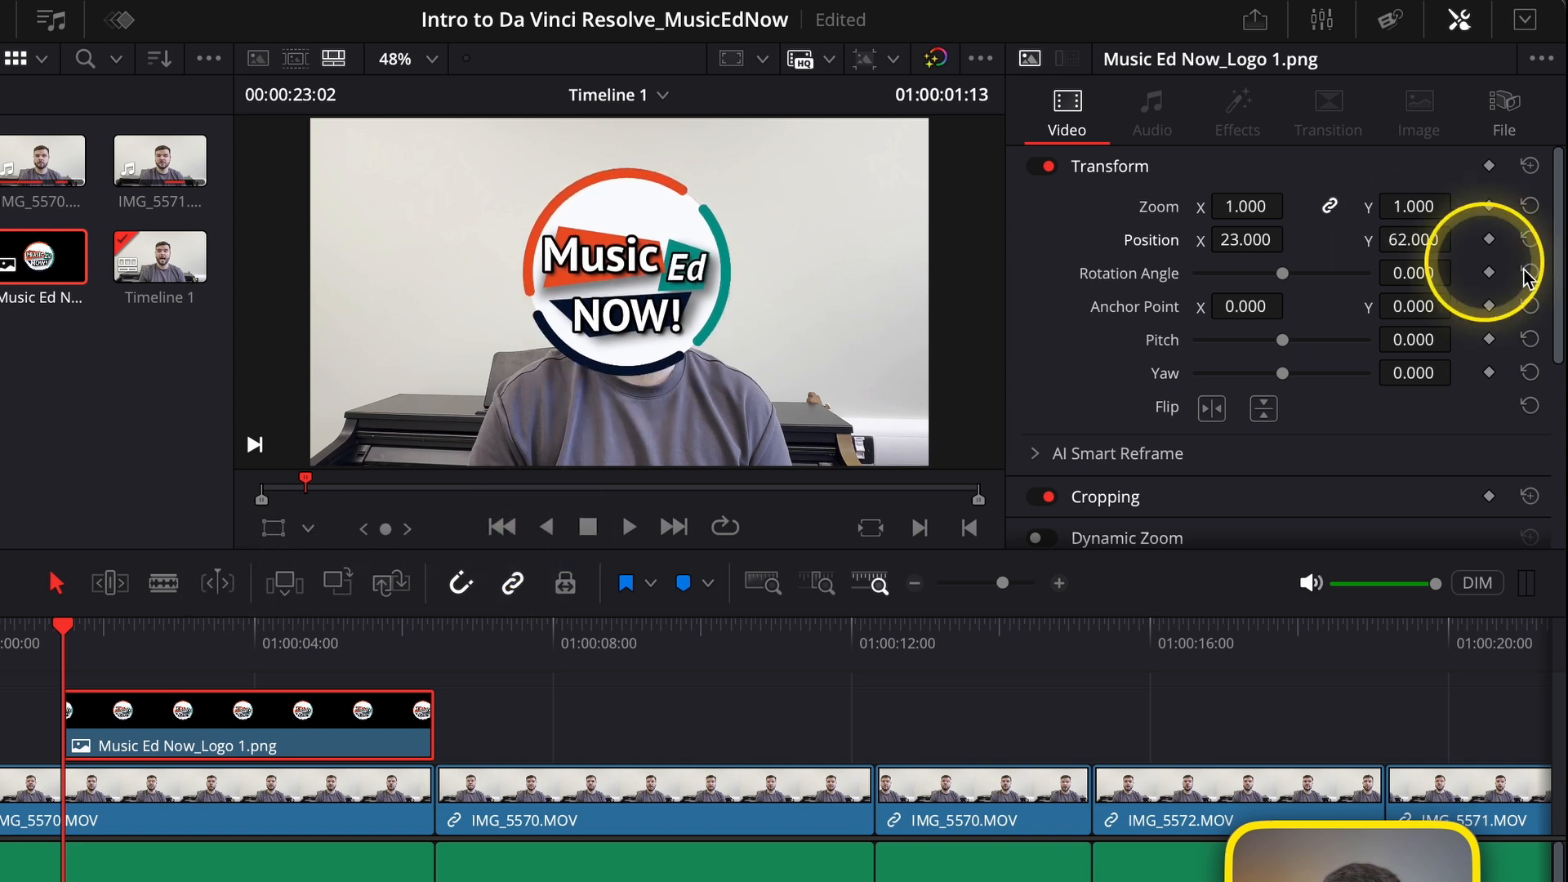
{"action": "left_click", "coordinate": [1529, 239]}
Try rotating the logo to -360 and tilting it with pitch and yaw, resetting each value to zero.
{"action": "left_click_drag", "start_coordinate": [1284, 275], "coordinate": [1092, 297]}
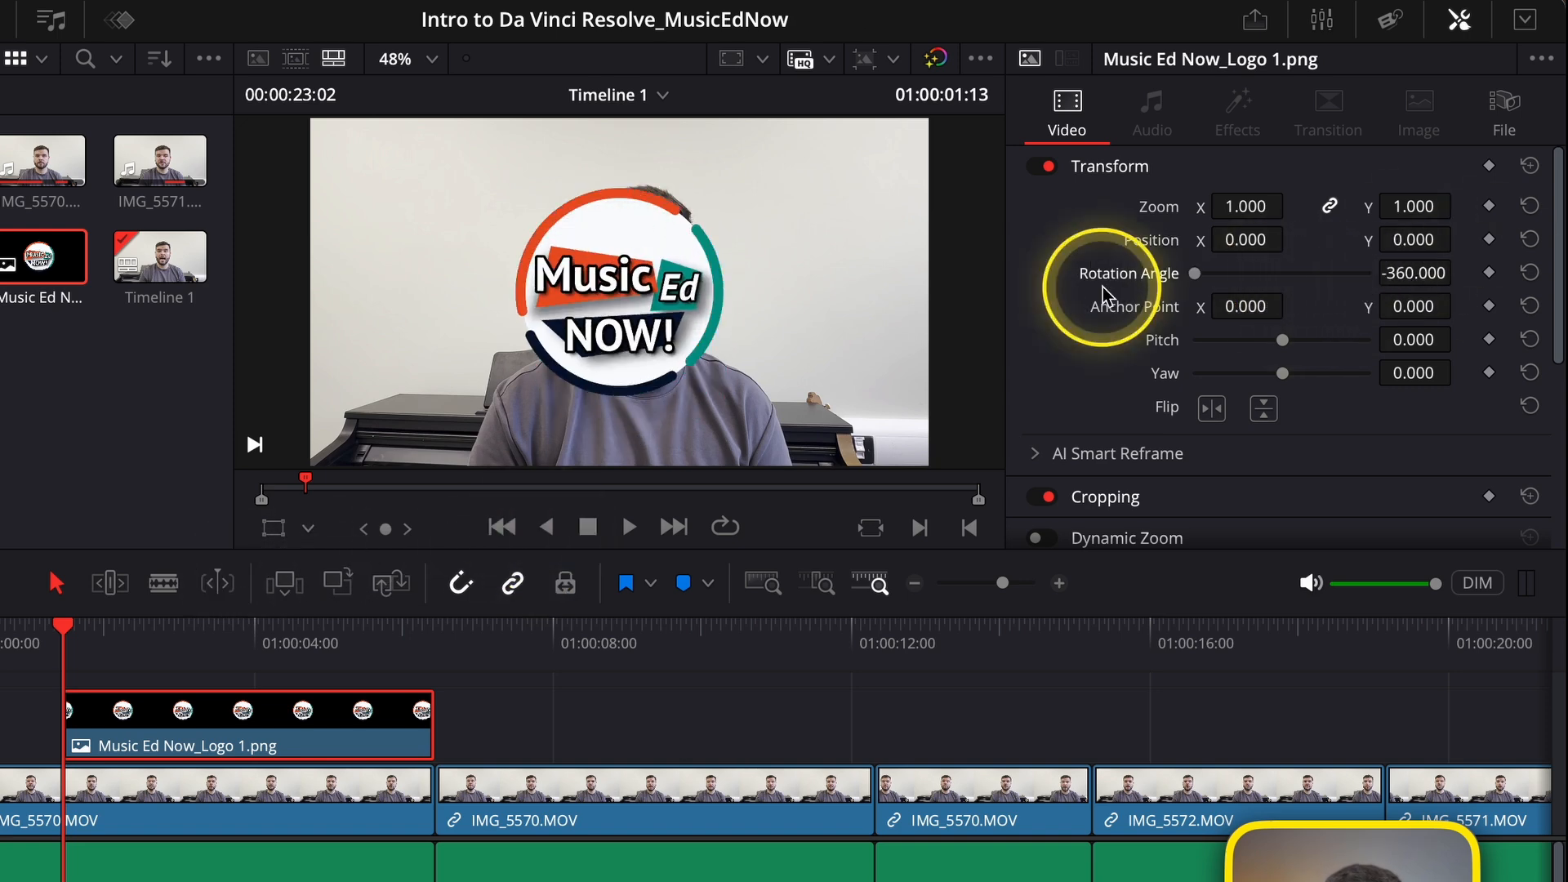
{"action": "left_click", "coordinate": [1529, 273]}
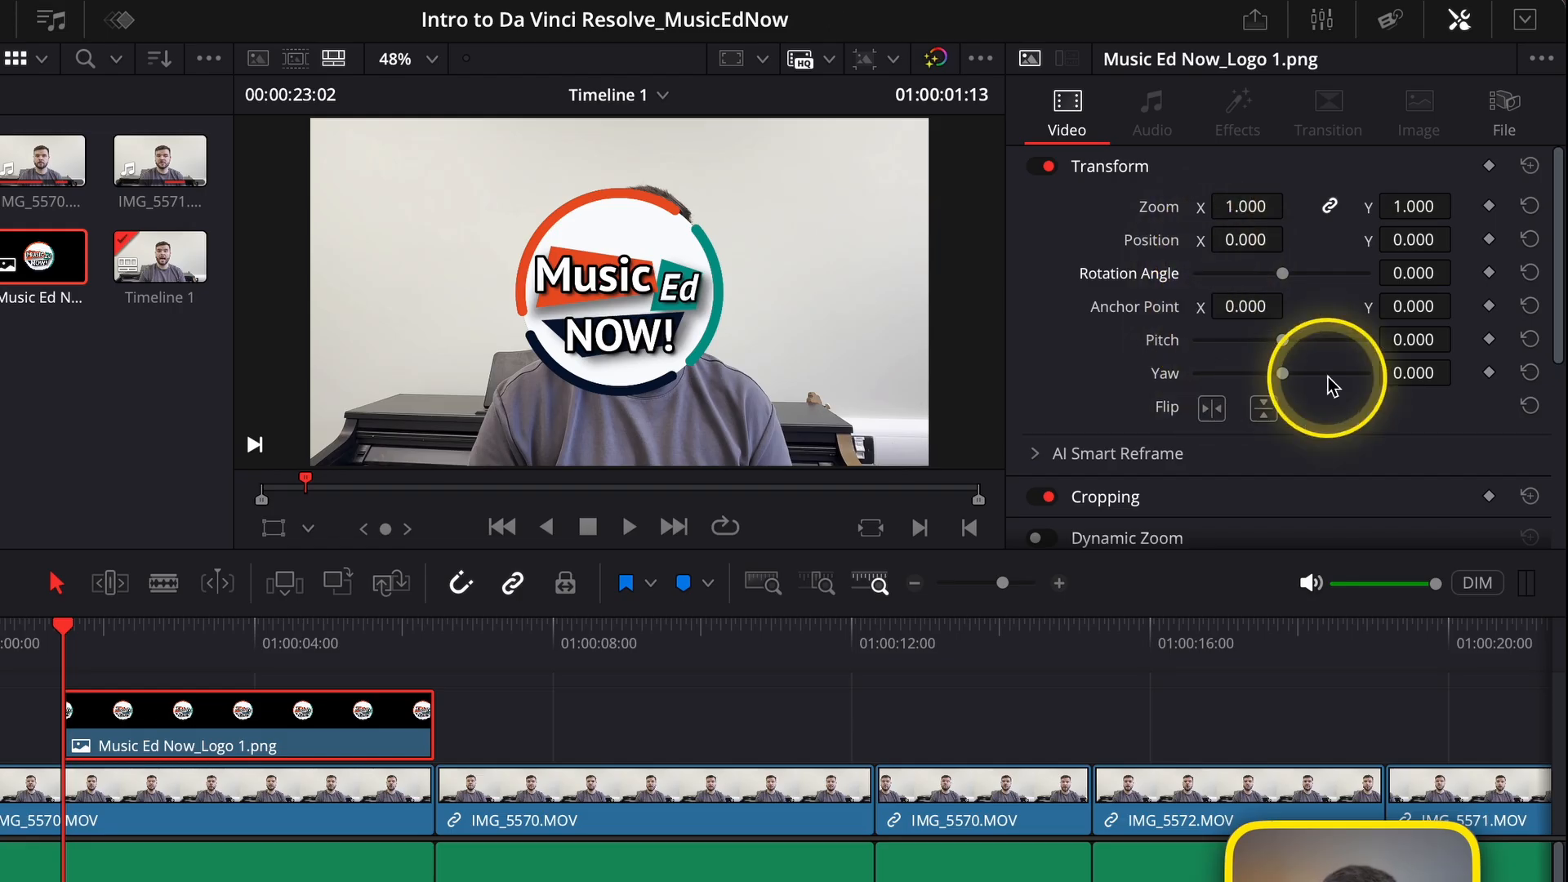
{"action": "scroll", "coordinate": [1298, 363], "scroll_direction": "down", "scroll_amount": 2}
{"action": "left_click_drag", "start_coordinate": [1285, 312], "coordinate": [1245, 338]}
{"action": "left_click", "coordinate": [1529, 300]}
{"action": "left_click", "coordinate": [1531, 337]}
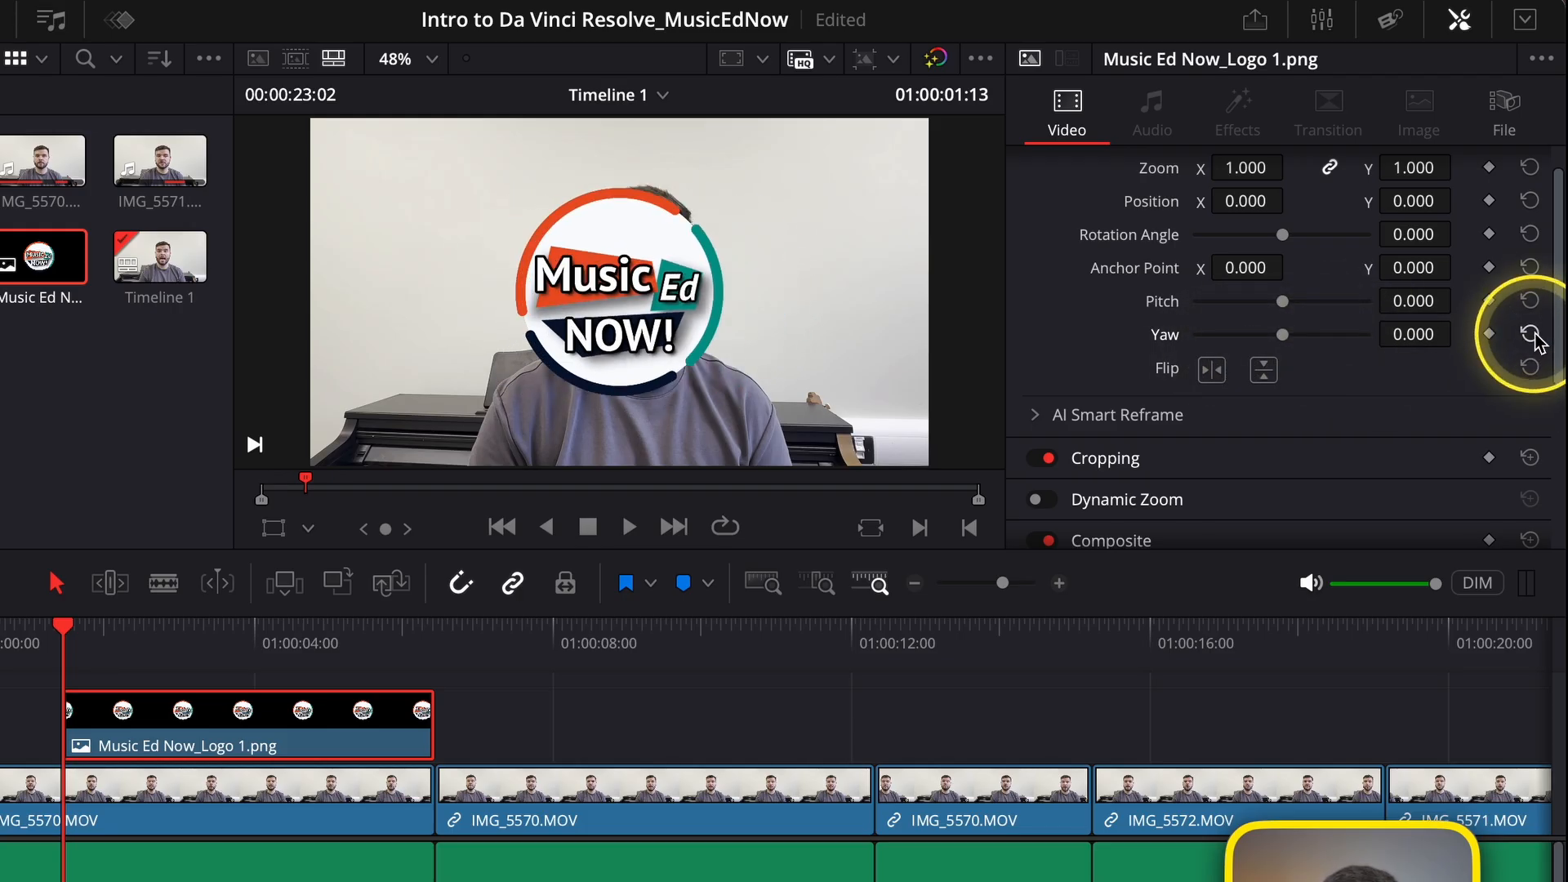
Try flipping the logo horizontally and vertically, switching each flip off again.
{"action": "left_click", "coordinate": [1212, 370]}
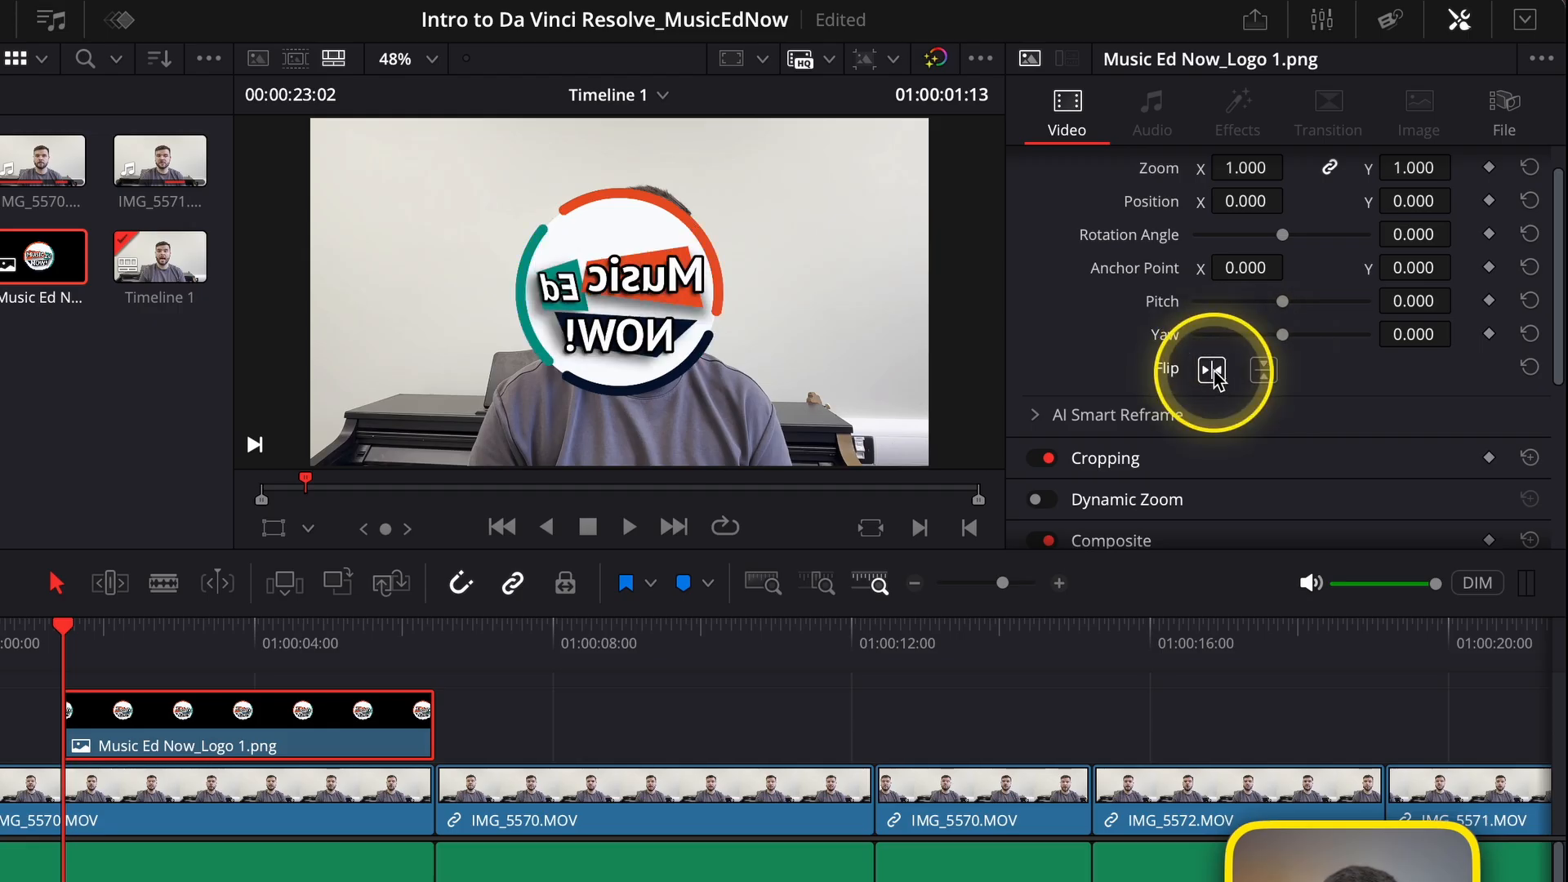
{"action": "left_click", "coordinate": [1212, 370]}
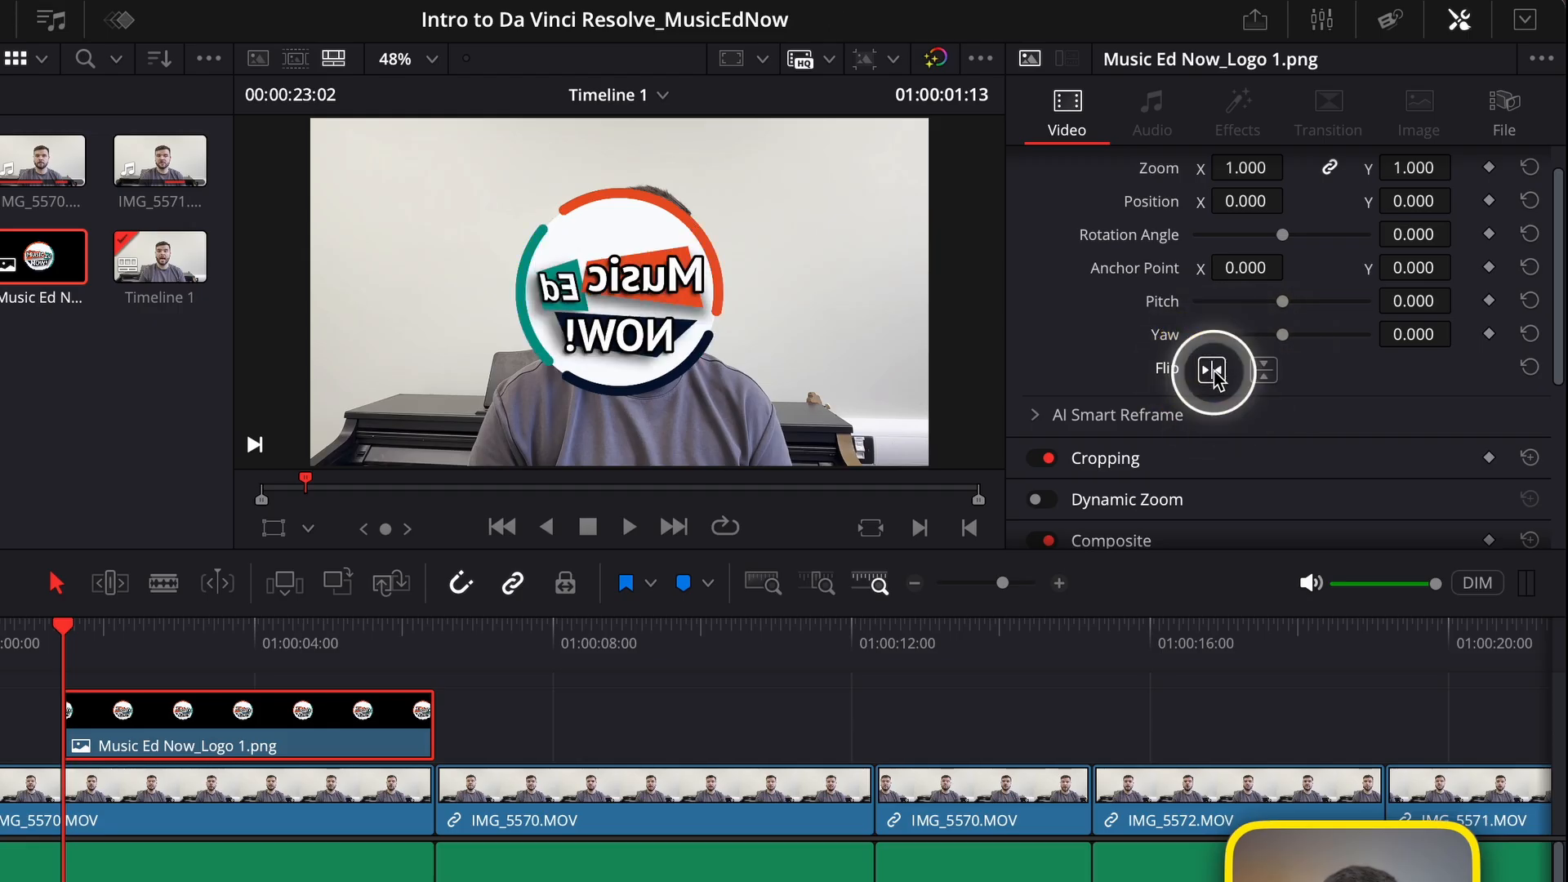
{"action": "left_click", "coordinate": [1266, 371]}
{"action": "left_click", "coordinate": [1264, 372]}
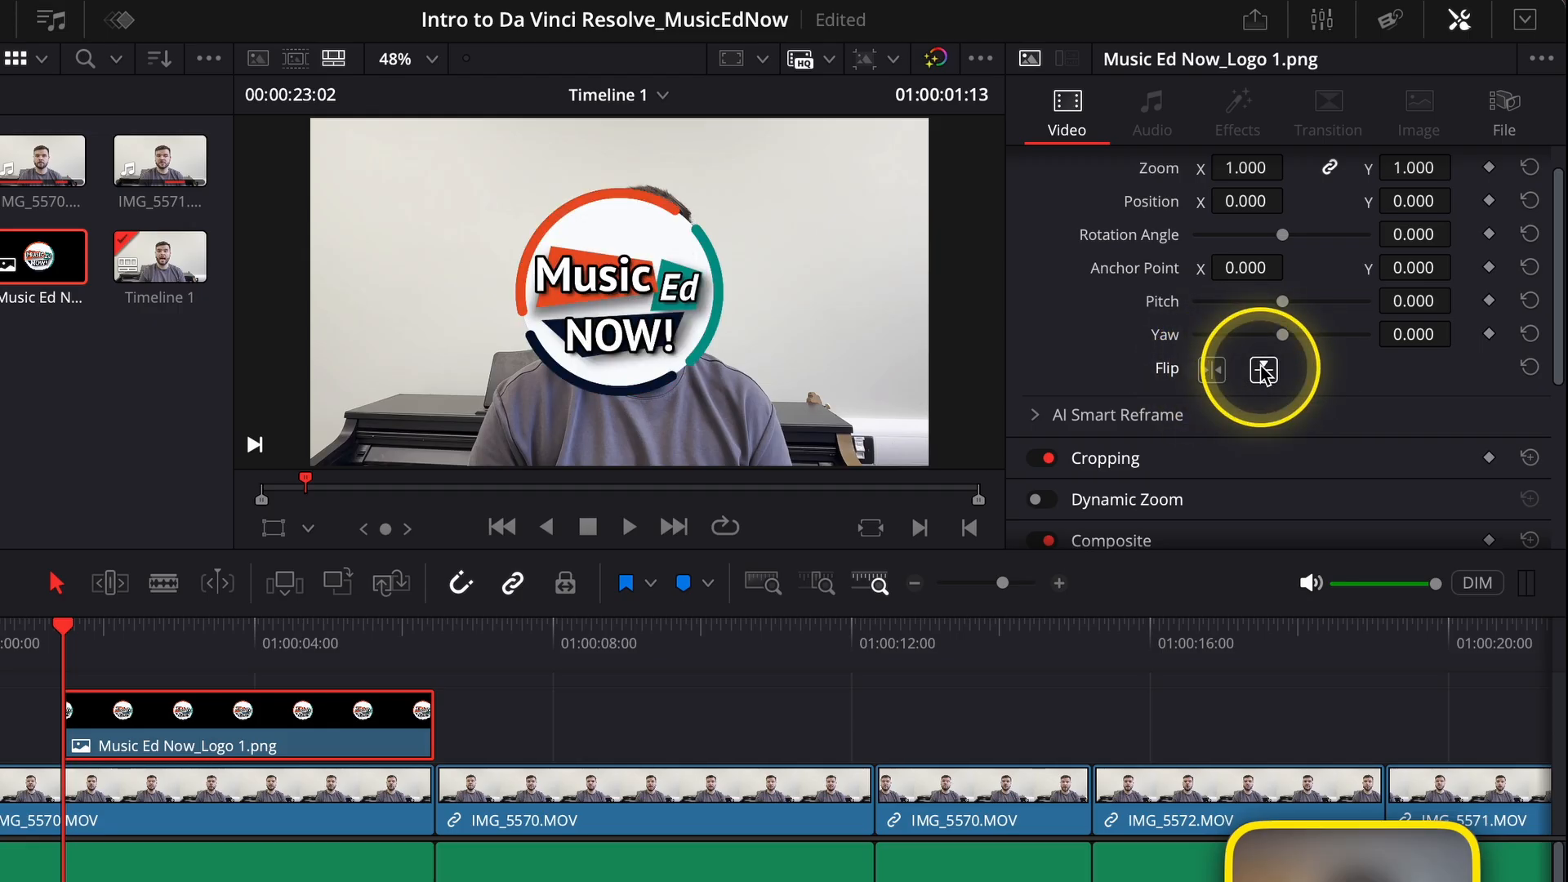
Scale the logo to a zoom of 0.800 and move it beside the speaker with position X at -591.
{"action": "scroll", "coordinate": [1241, 351], "scroll_direction": "up", "scroll_amount": 1}
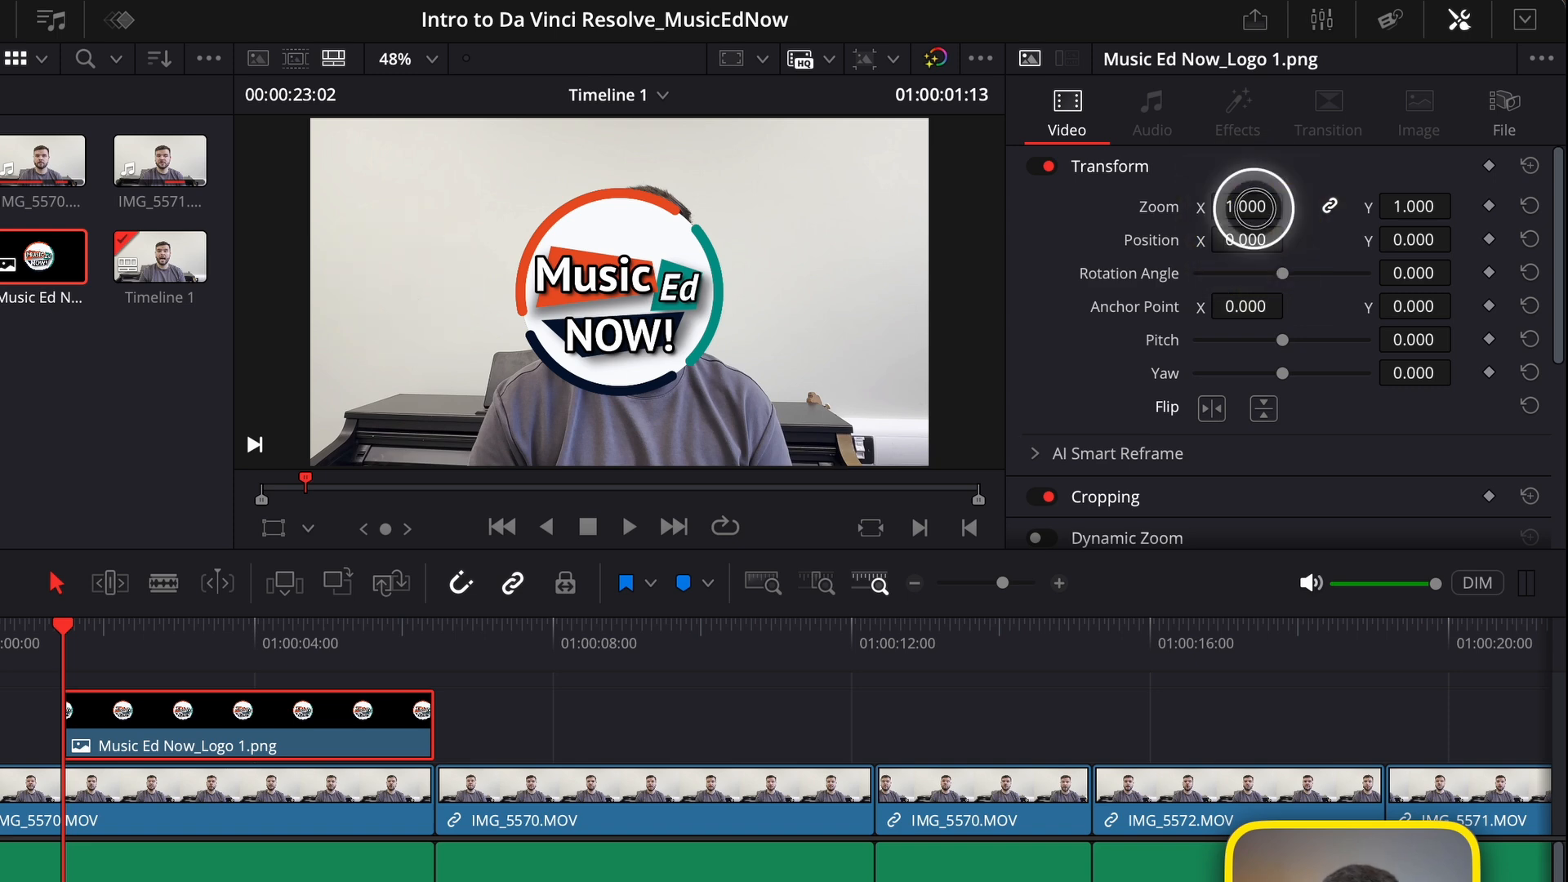
{"action": "left_click_drag", "start_coordinate": [1251, 207], "coordinate": [715, 244]}
{"action": "left_click_drag", "start_coordinate": [1260, 242], "coordinate": [962, 245]}
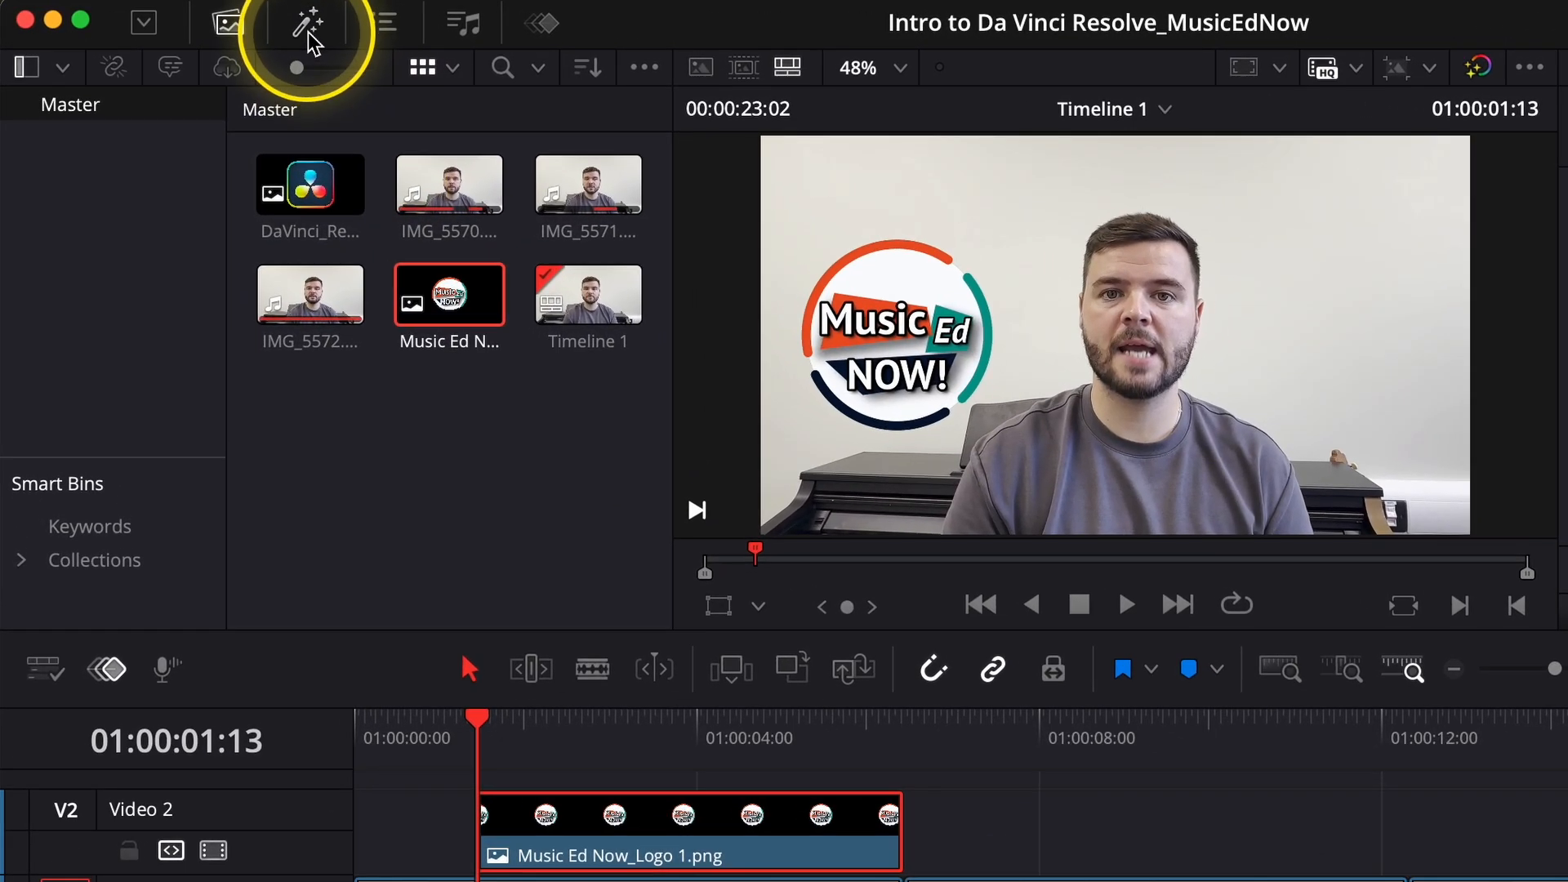
Add the Push video transition from the Motion group to the start of the logo clip and play it back.
{"action": "left_click", "coordinate": [229, 26]}
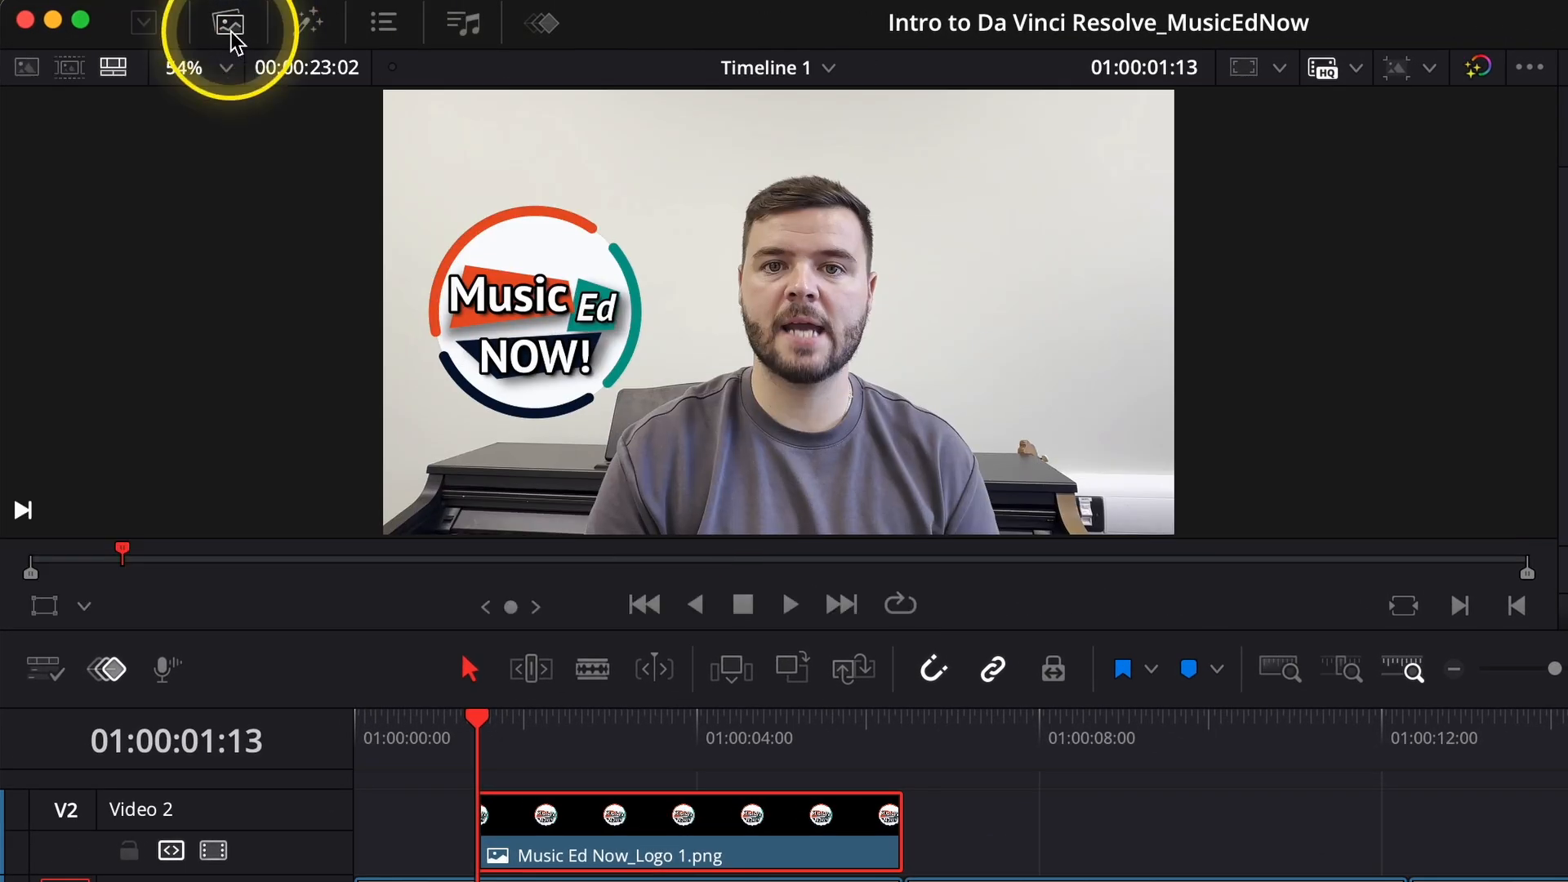
{"action": "left_click", "coordinate": [311, 26]}
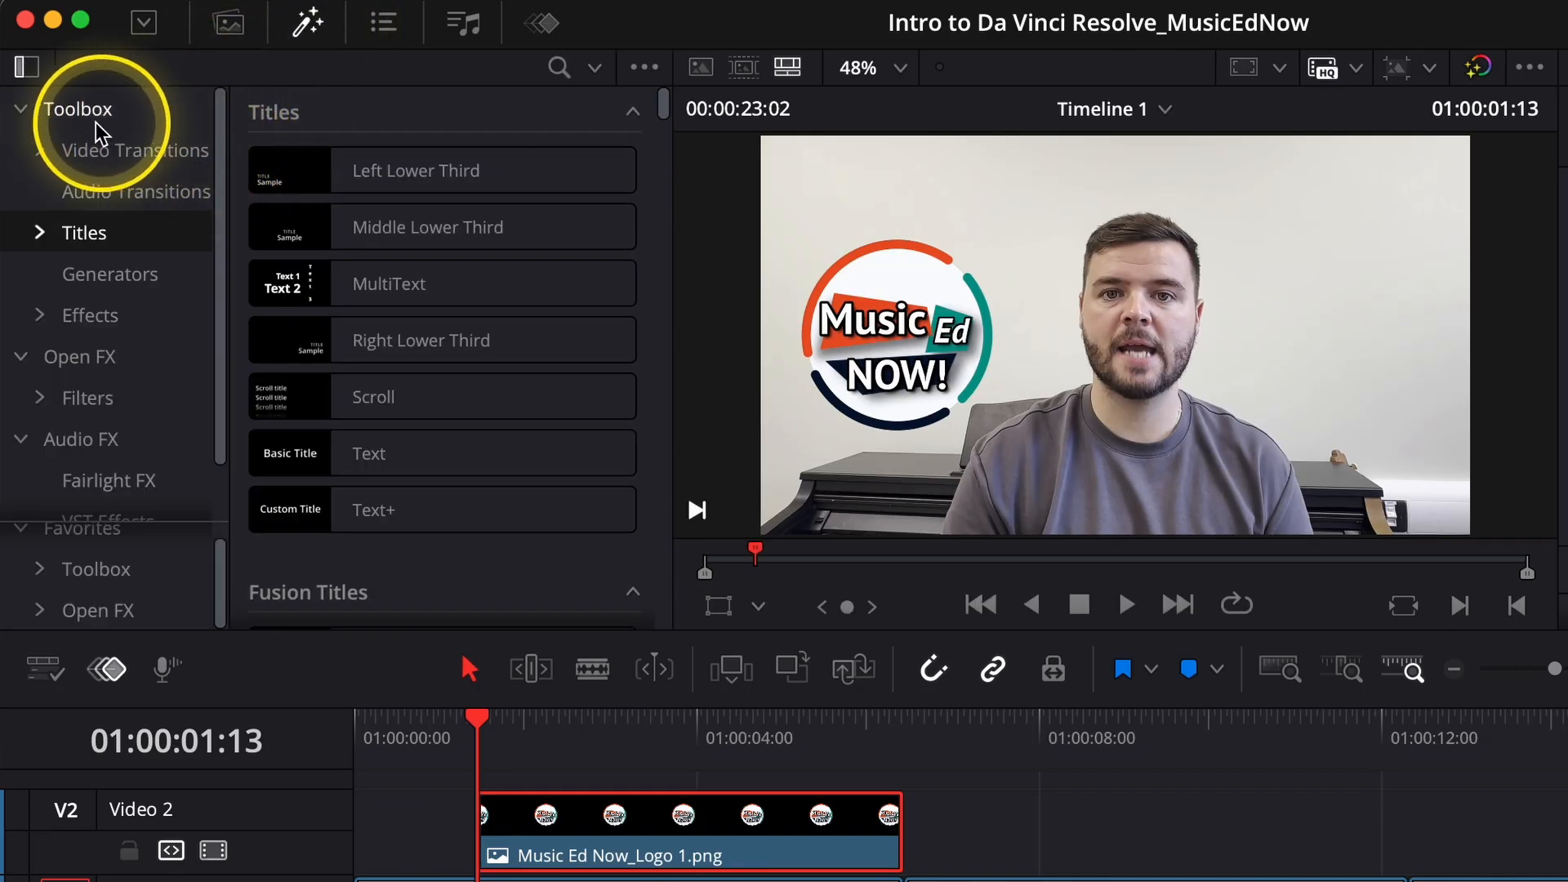
{"action": "left_click", "coordinate": [306, 24]}
{"action": "left_click", "coordinate": [306, 25]}
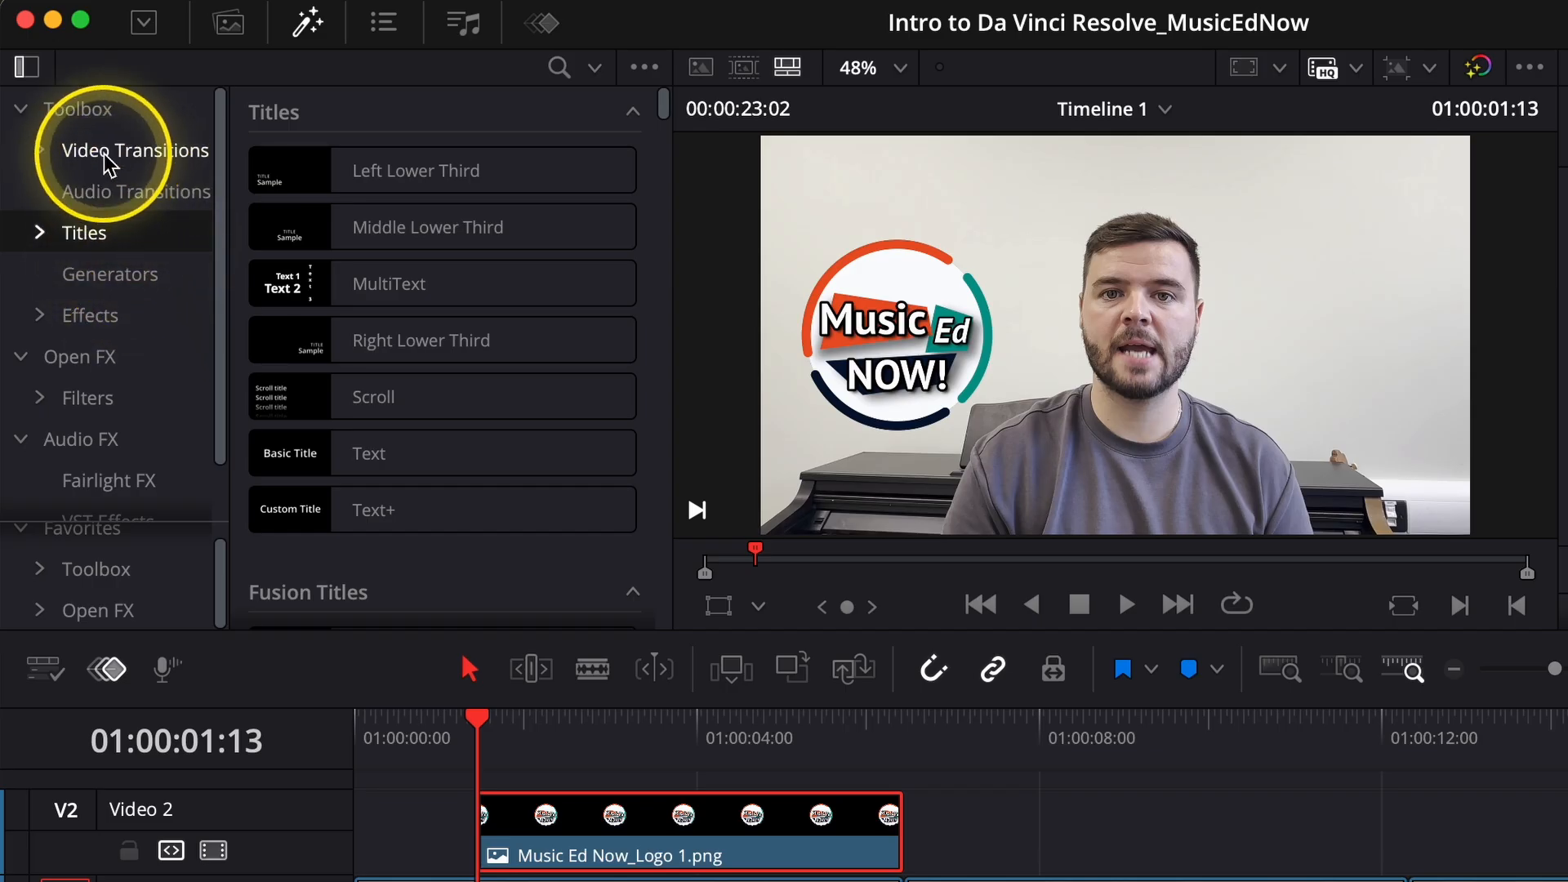
{"action": "left_click", "coordinate": [54, 152]}
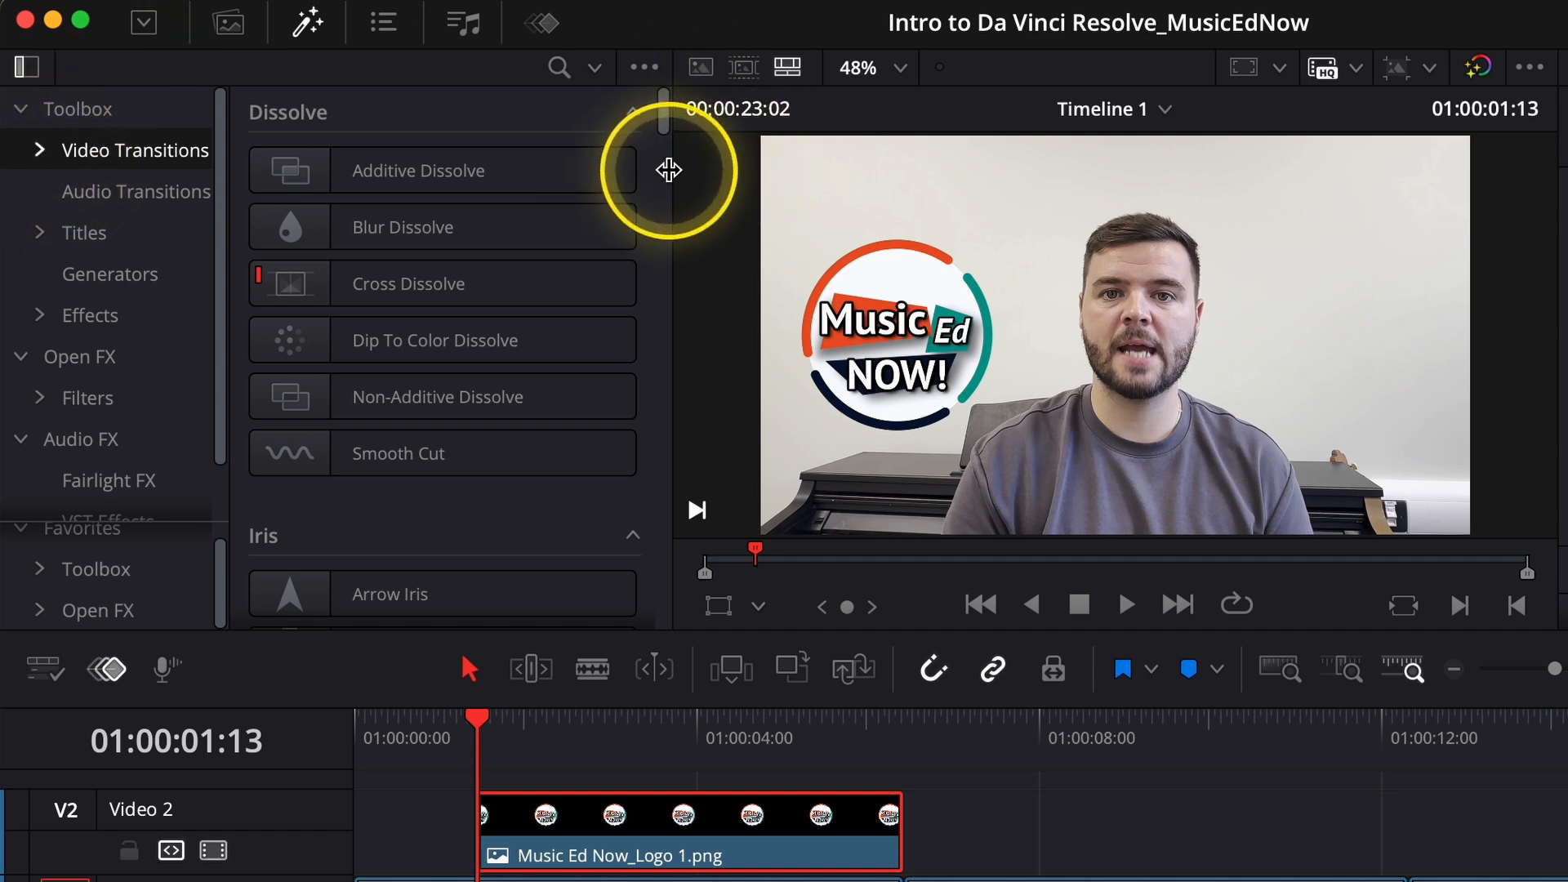
{"action": "left_click_drag", "start_coordinate": [665, 147], "coordinate": [664, 201]}
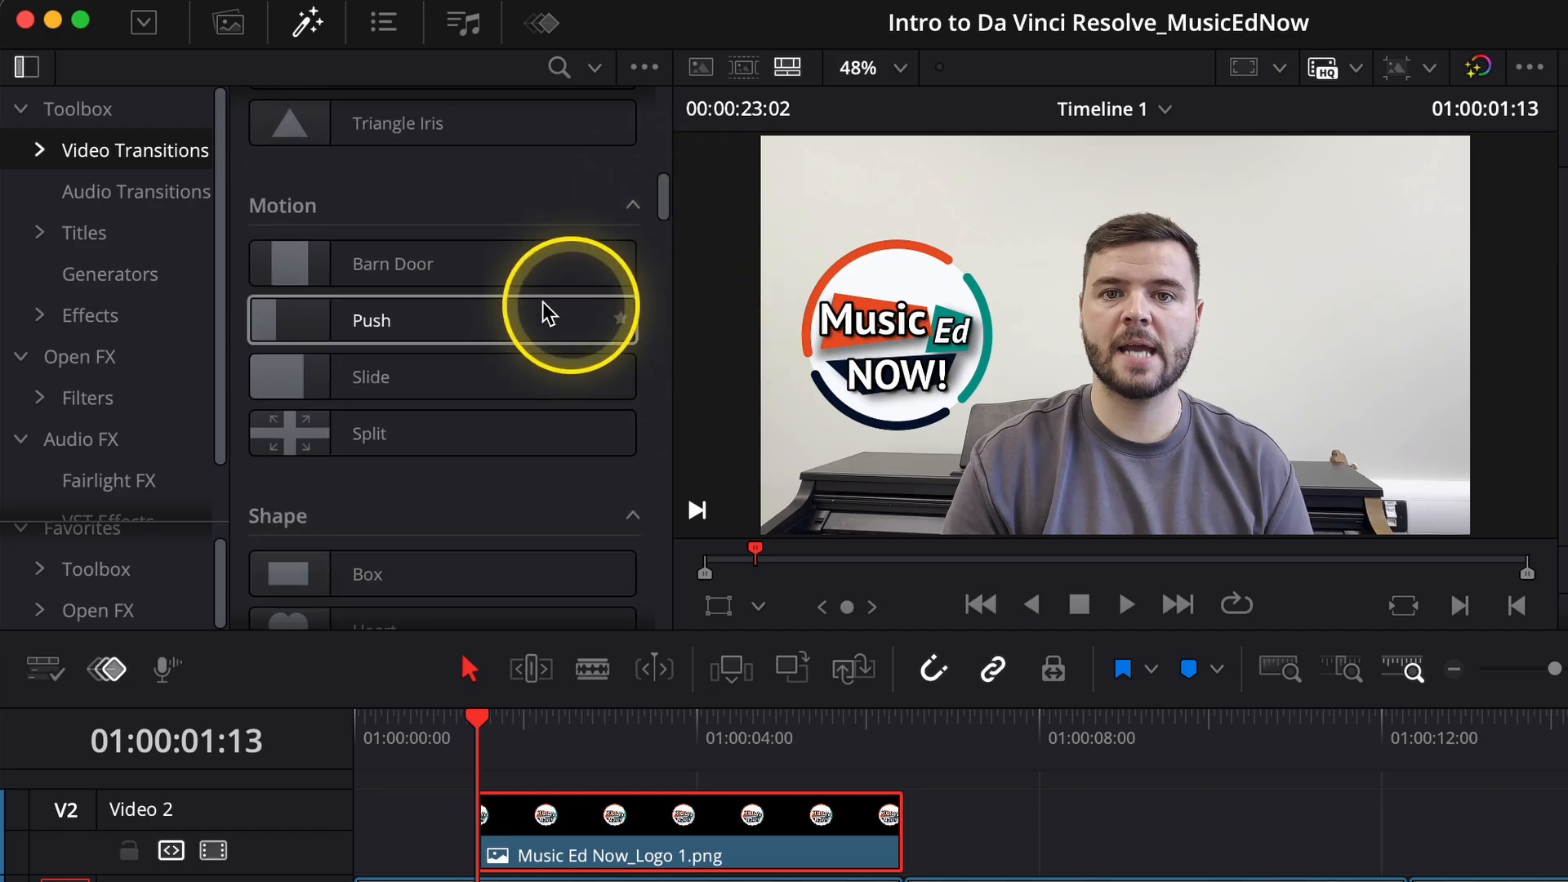
{"action": "left_click_drag", "start_coordinate": [398, 327], "coordinate": [518, 825]}
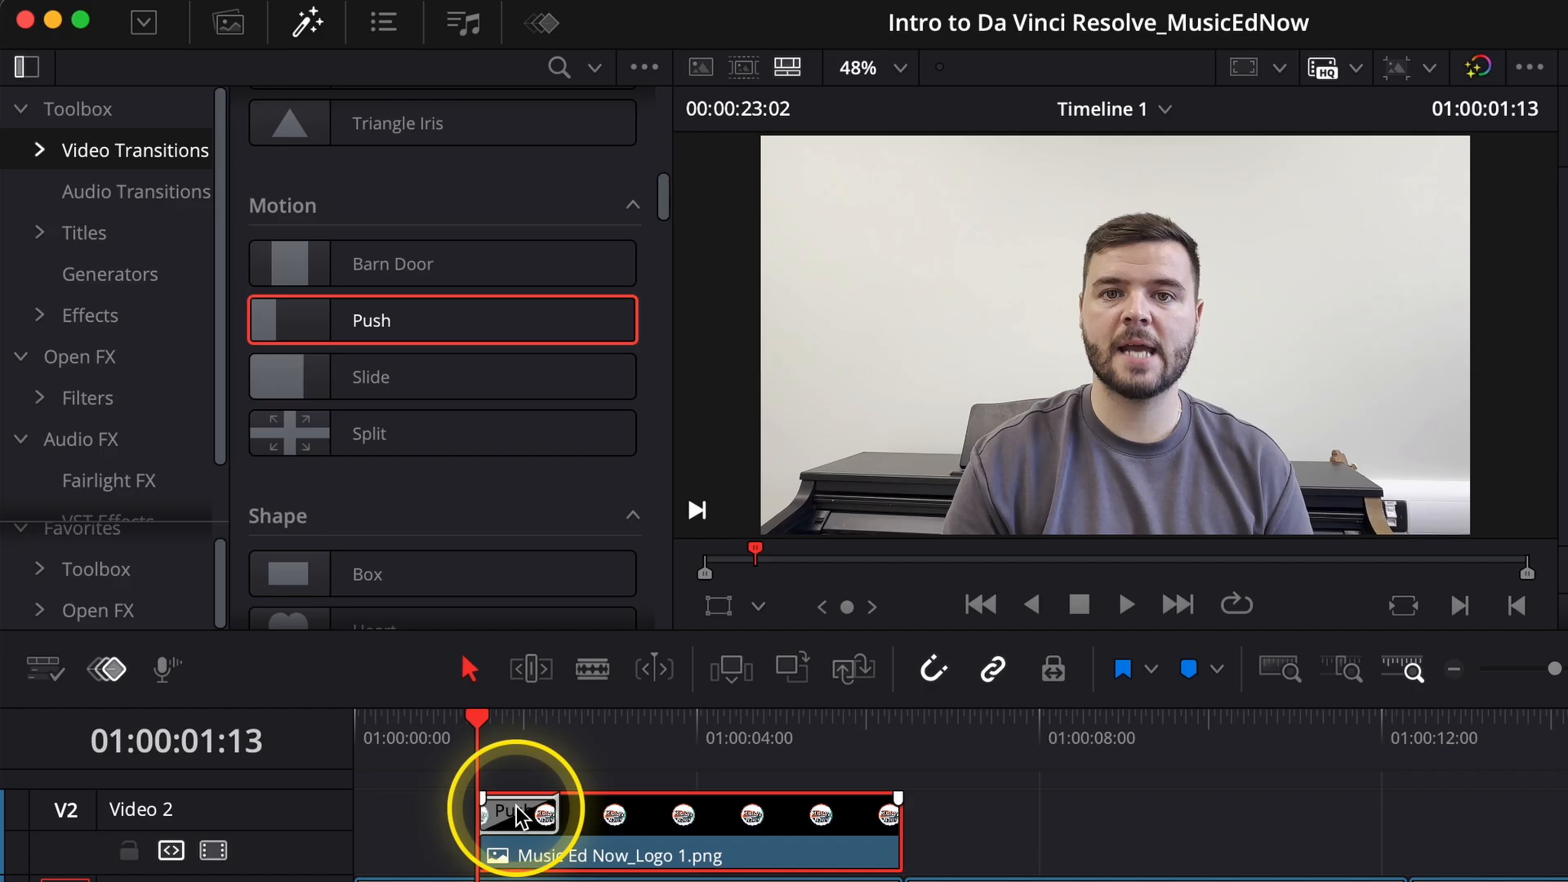
{"action": "key", "text": "space"}
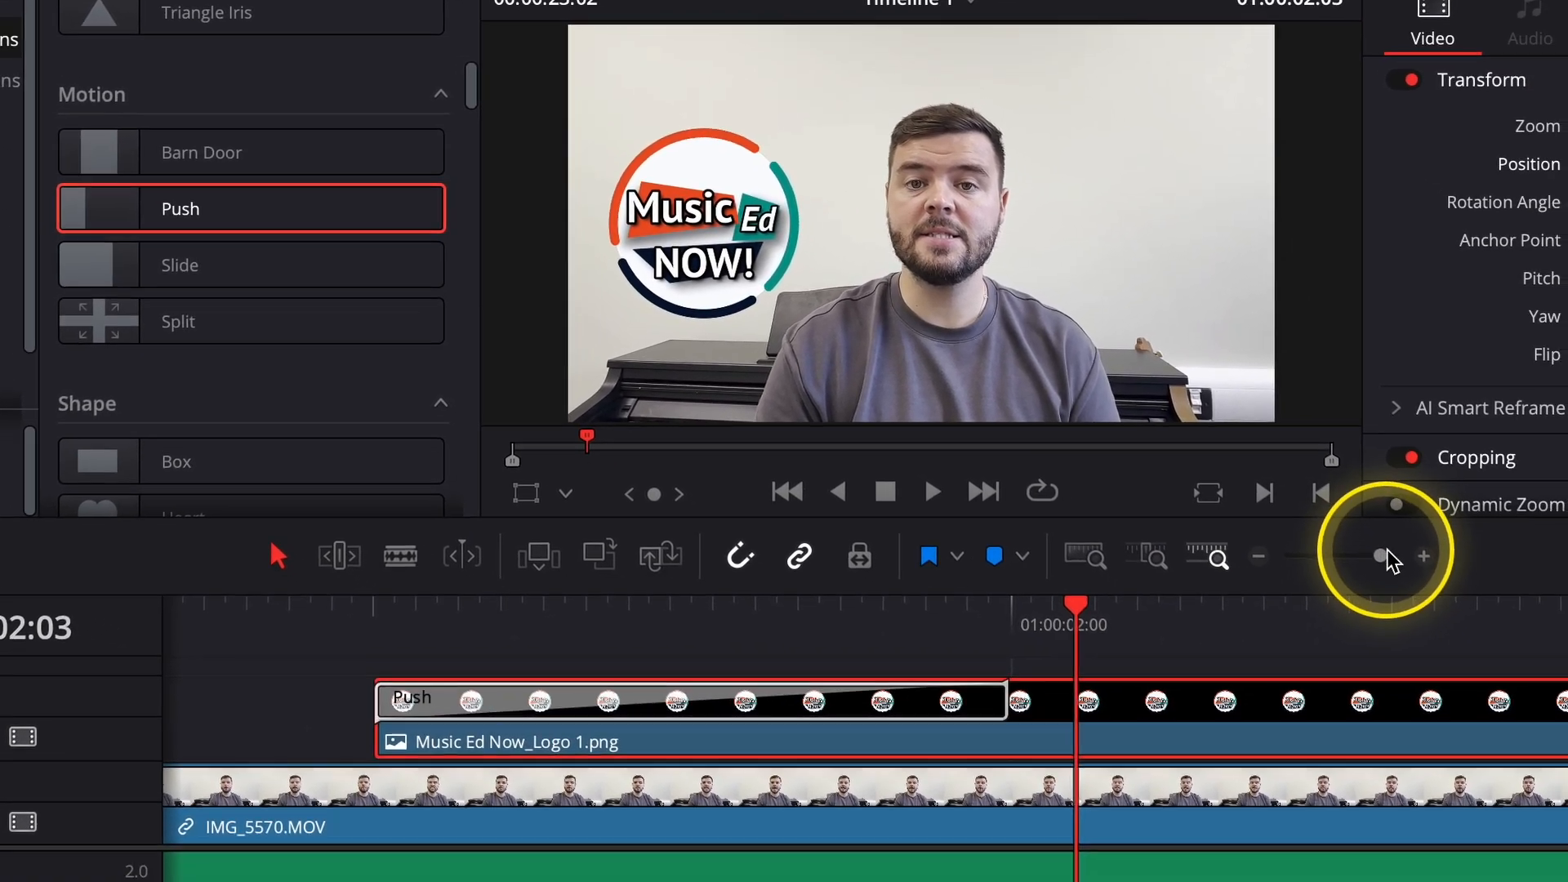
Move the logo clip slightly earlier to start at 01:00:00:27 and shorten its Push transition to 0.6 seconds (18 frames).
{"action": "left_click_drag", "start_coordinate": [1488, 618], "coordinate": [1442, 619]}
{"action": "left_click_drag", "start_coordinate": [1212, 495], "coordinate": [1252, 493]}
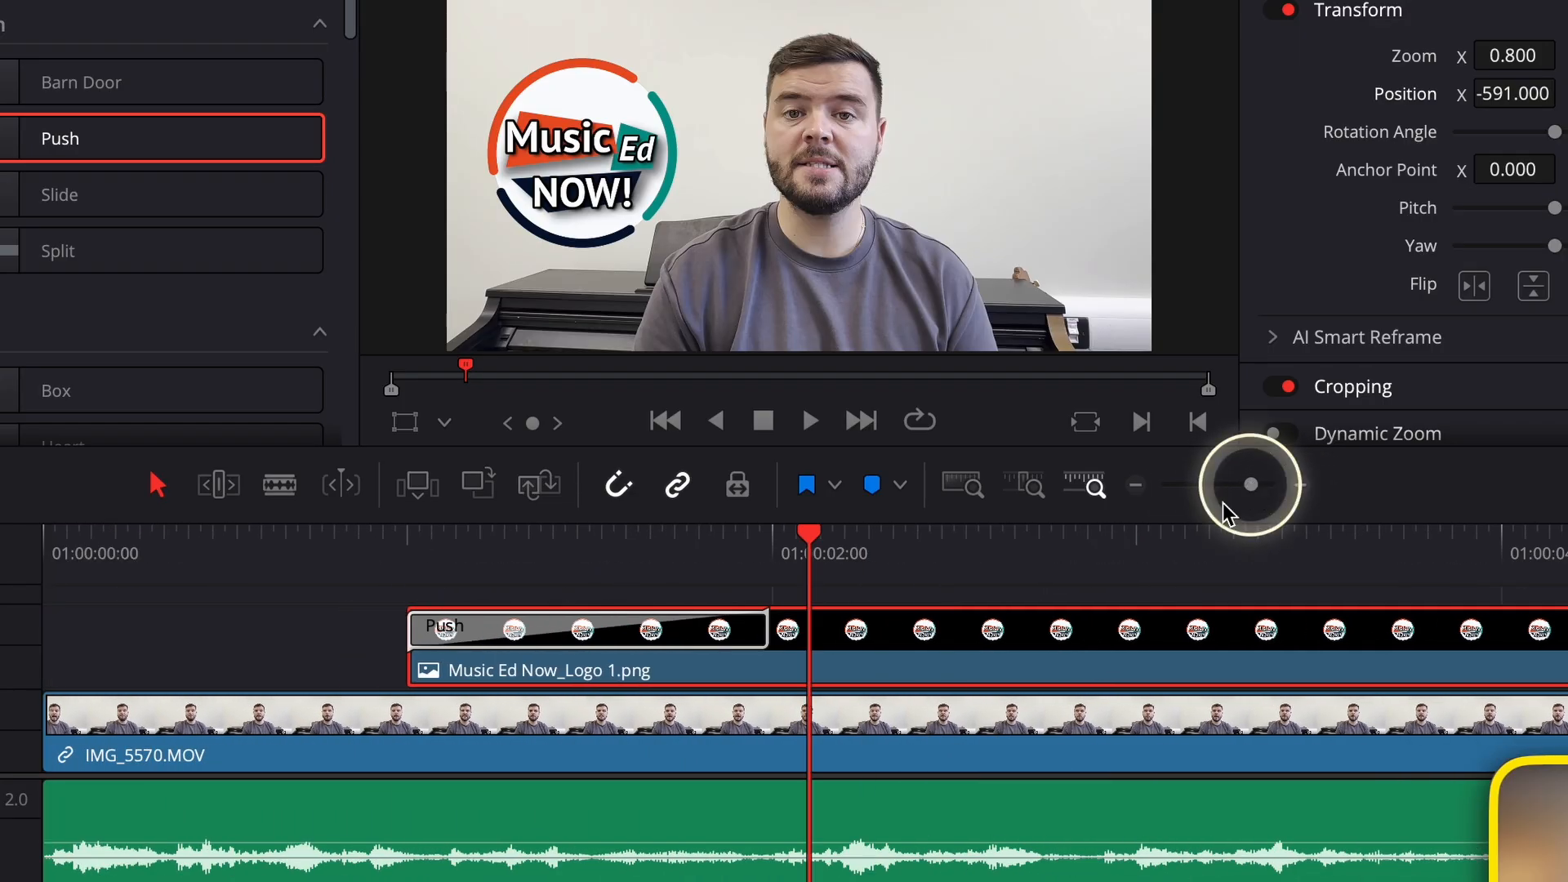
{"action": "left_click_drag", "start_coordinate": [1094, 664], "coordinate": [1060, 658]}
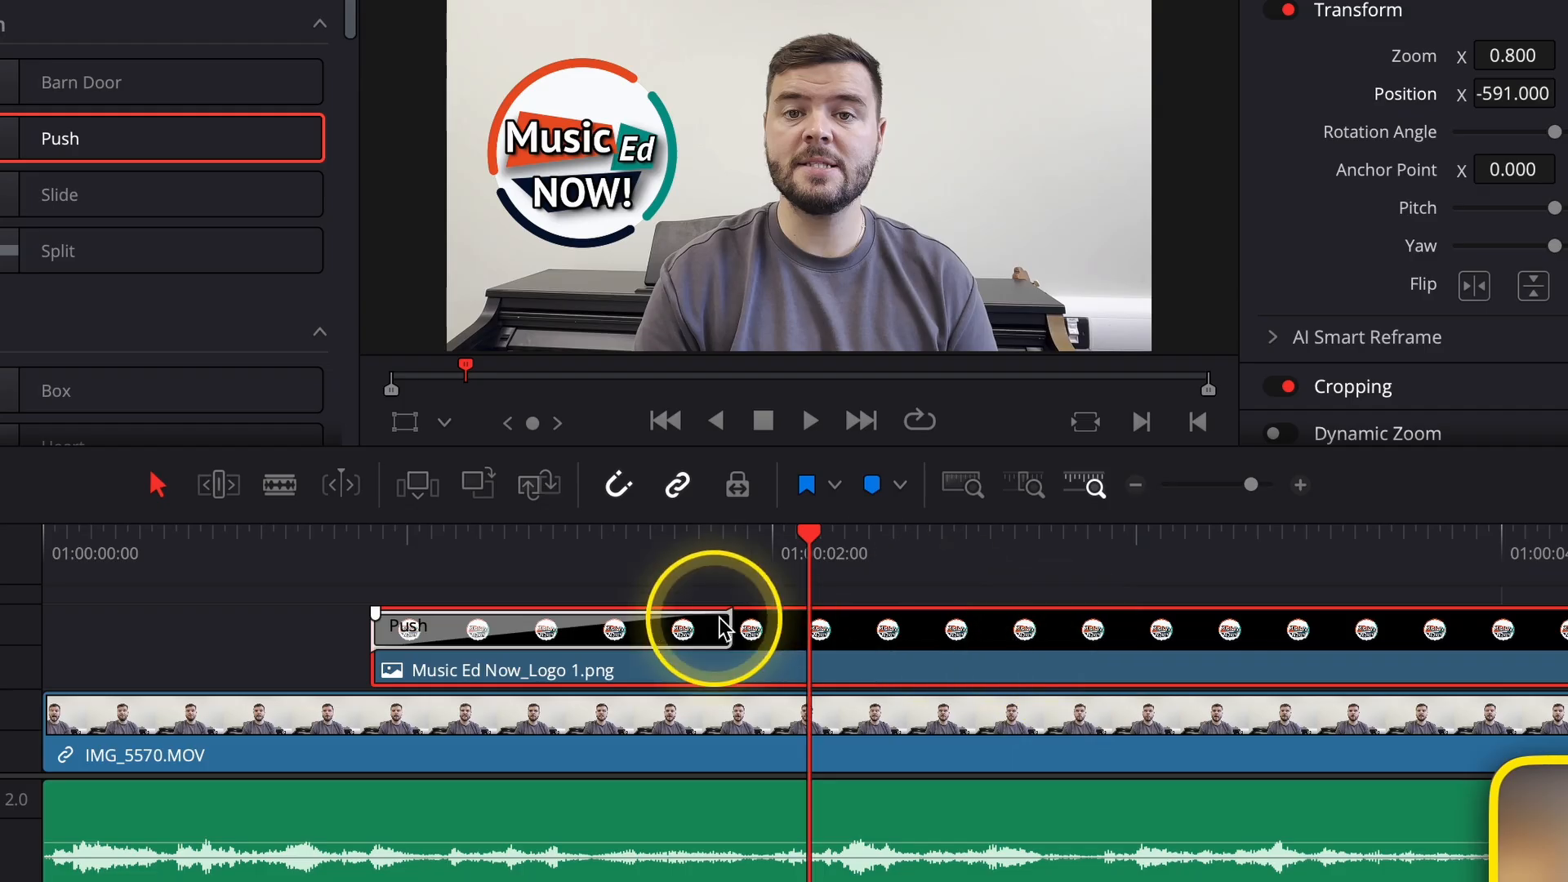
{"action": "left_click_drag", "start_coordinate": [728, 628], "coordinate": [579, 630]}
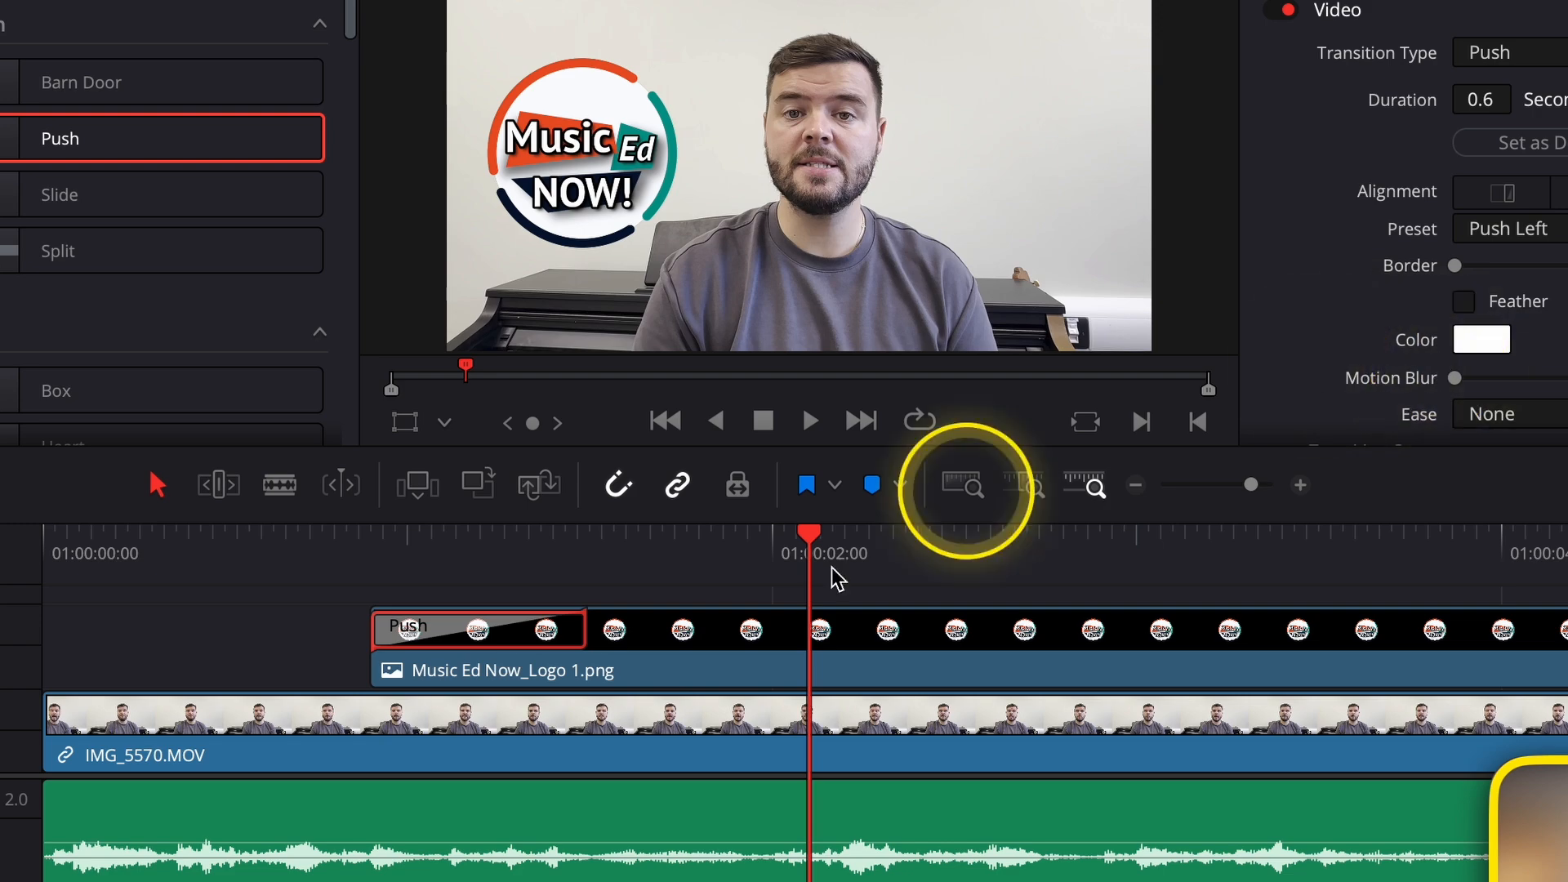
Set the Push transition's easing to In & Out and play the logo's entrance from 01:00:00:27.
{"action": "left_click", "coordinate": [485, 597]}
{"action": "left_click", "coordinate": [431, 629]}
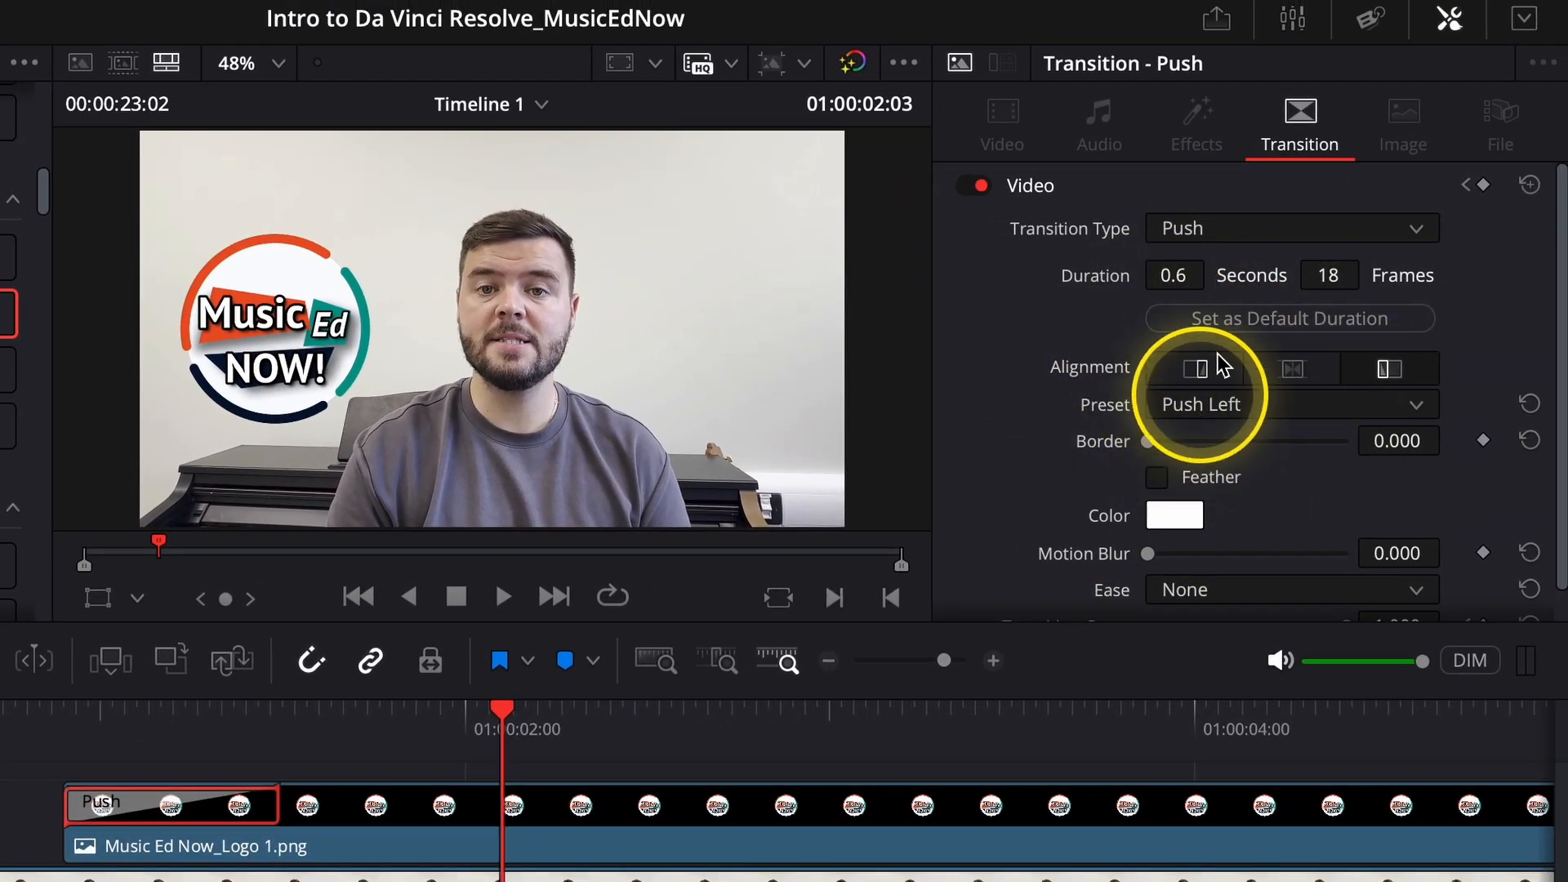
{"action": "left_click", "coordinate": [1466, 16]}
{"action": "left_click", "coordinate": [1447, 32]}
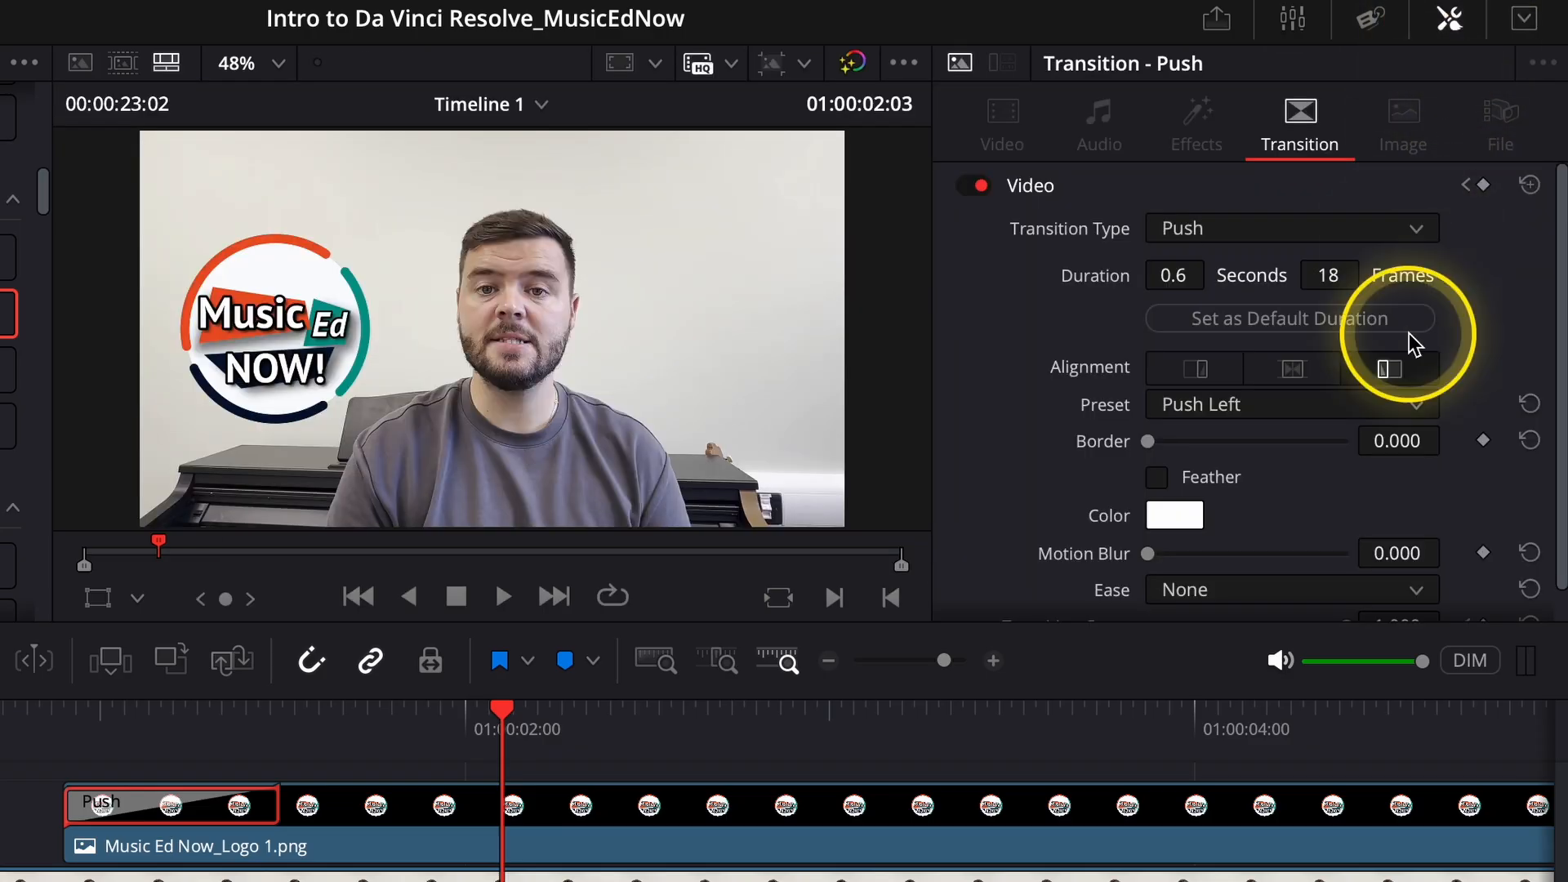
{"action": "scroll", "coordinate": [1417, 418], "scroll_direction": "down", "scroll_amount": 1}
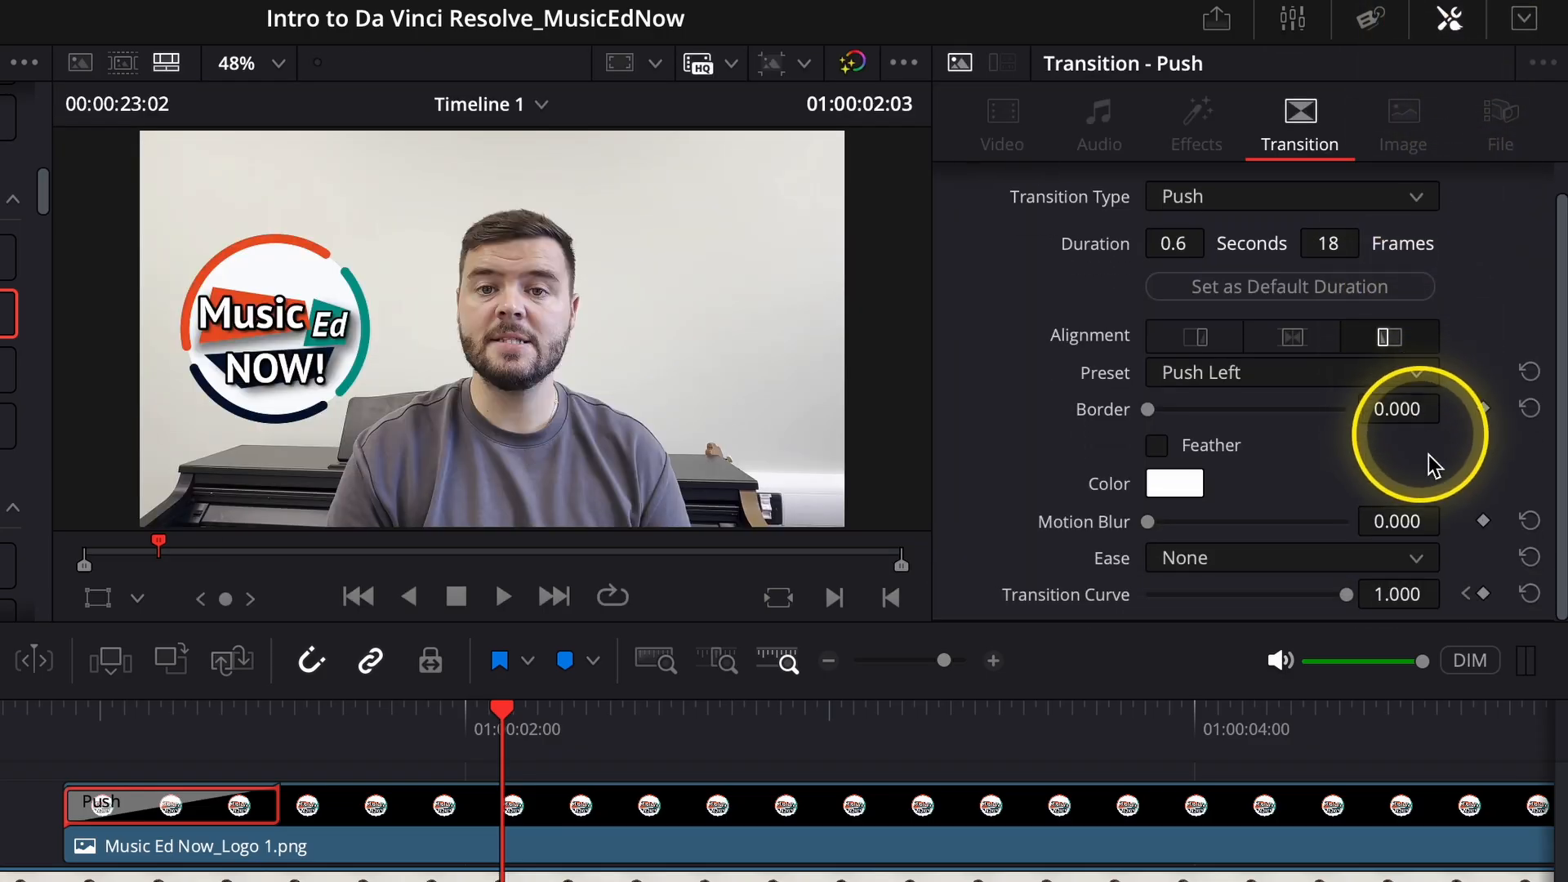
{"action": "left_click", "coordinate": [1233, 557]}
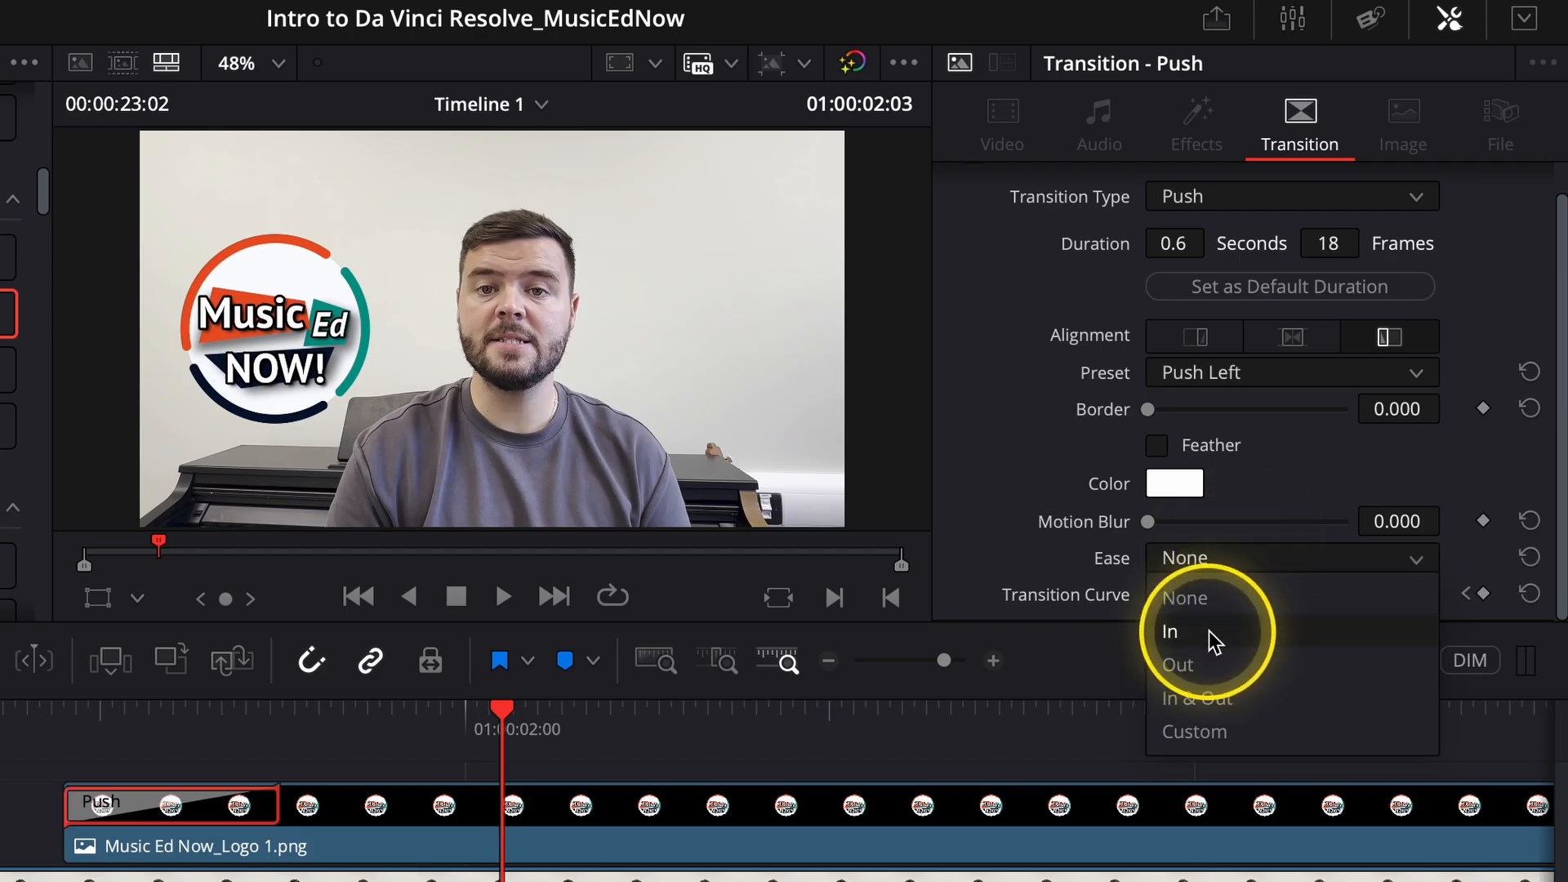
{"action": "left_click", "coordinate": [1217, 699]}
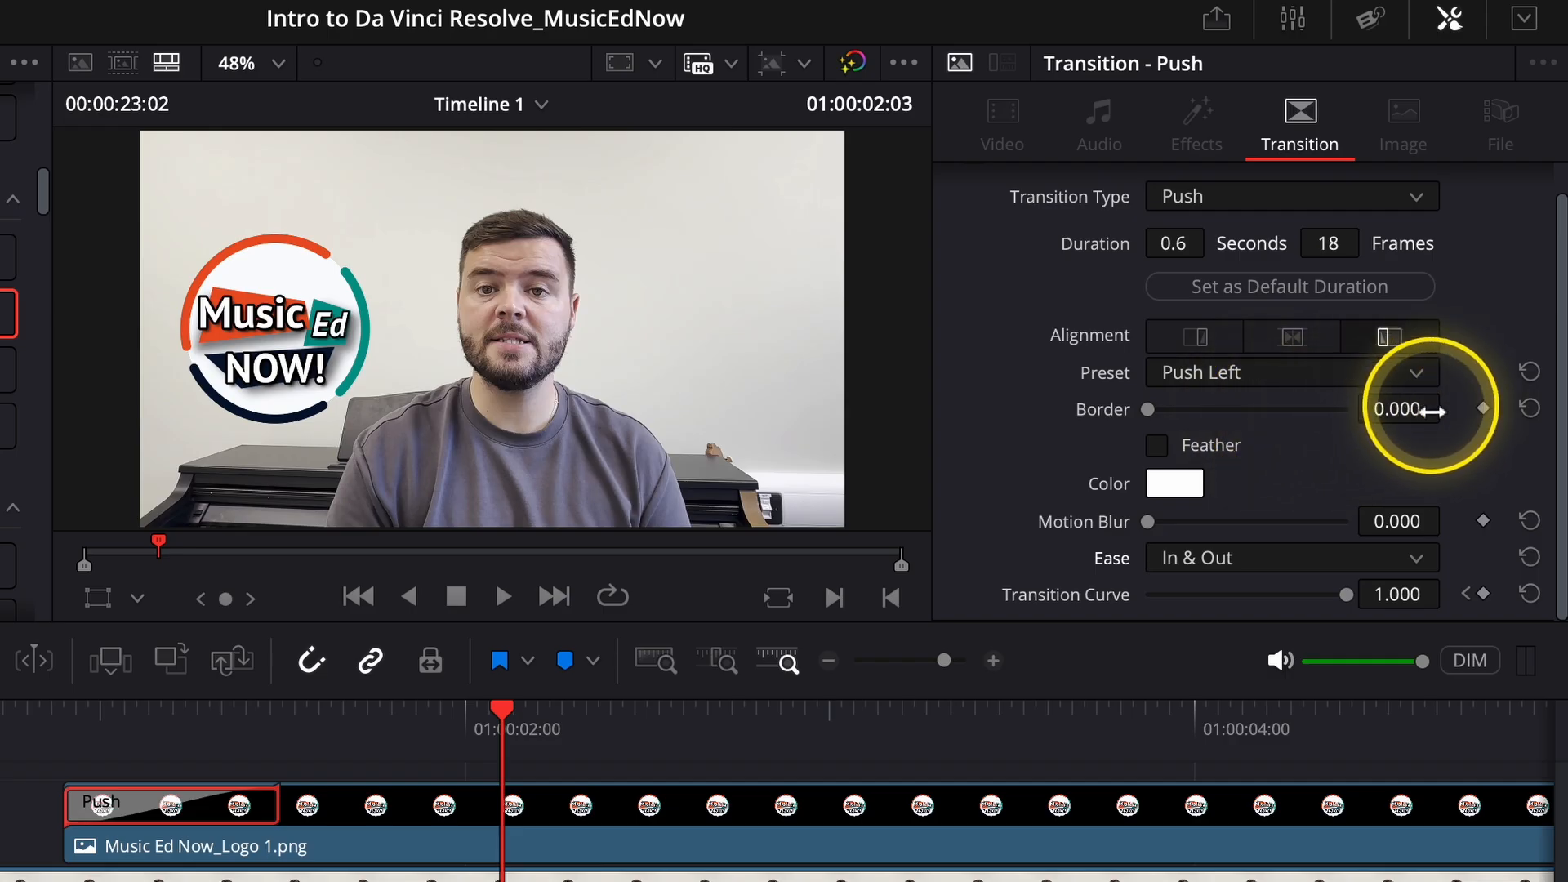
{"action": "left_click", "coordinate": [59, 721]}
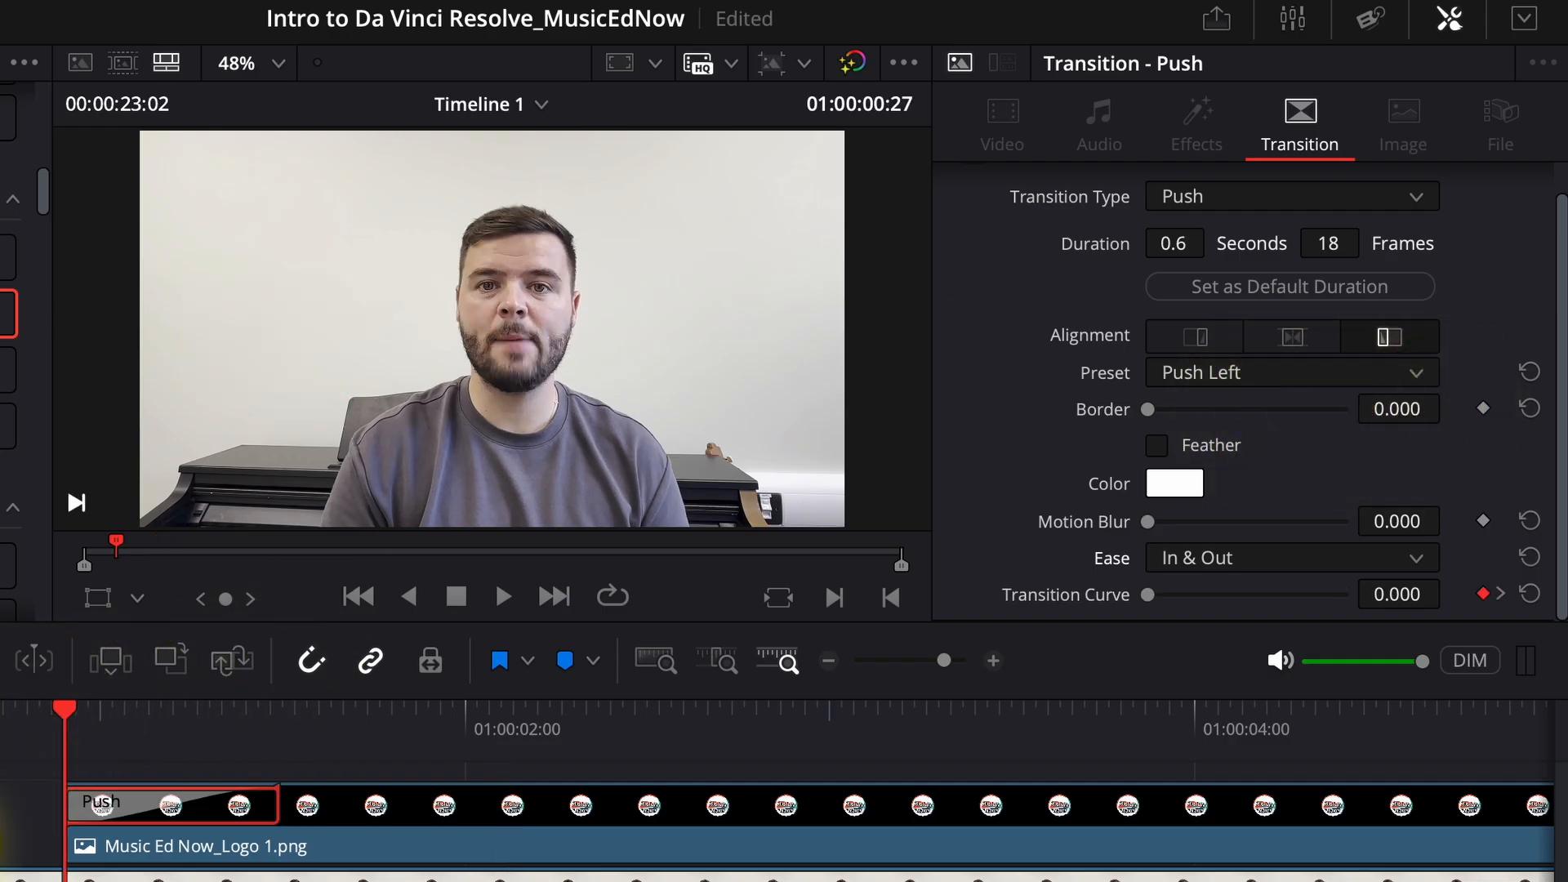
{"action": "key", "text": "space"}
{"action": "key", "text": "space"}
{"action": "left_click", "coordinate": [150, 567]}
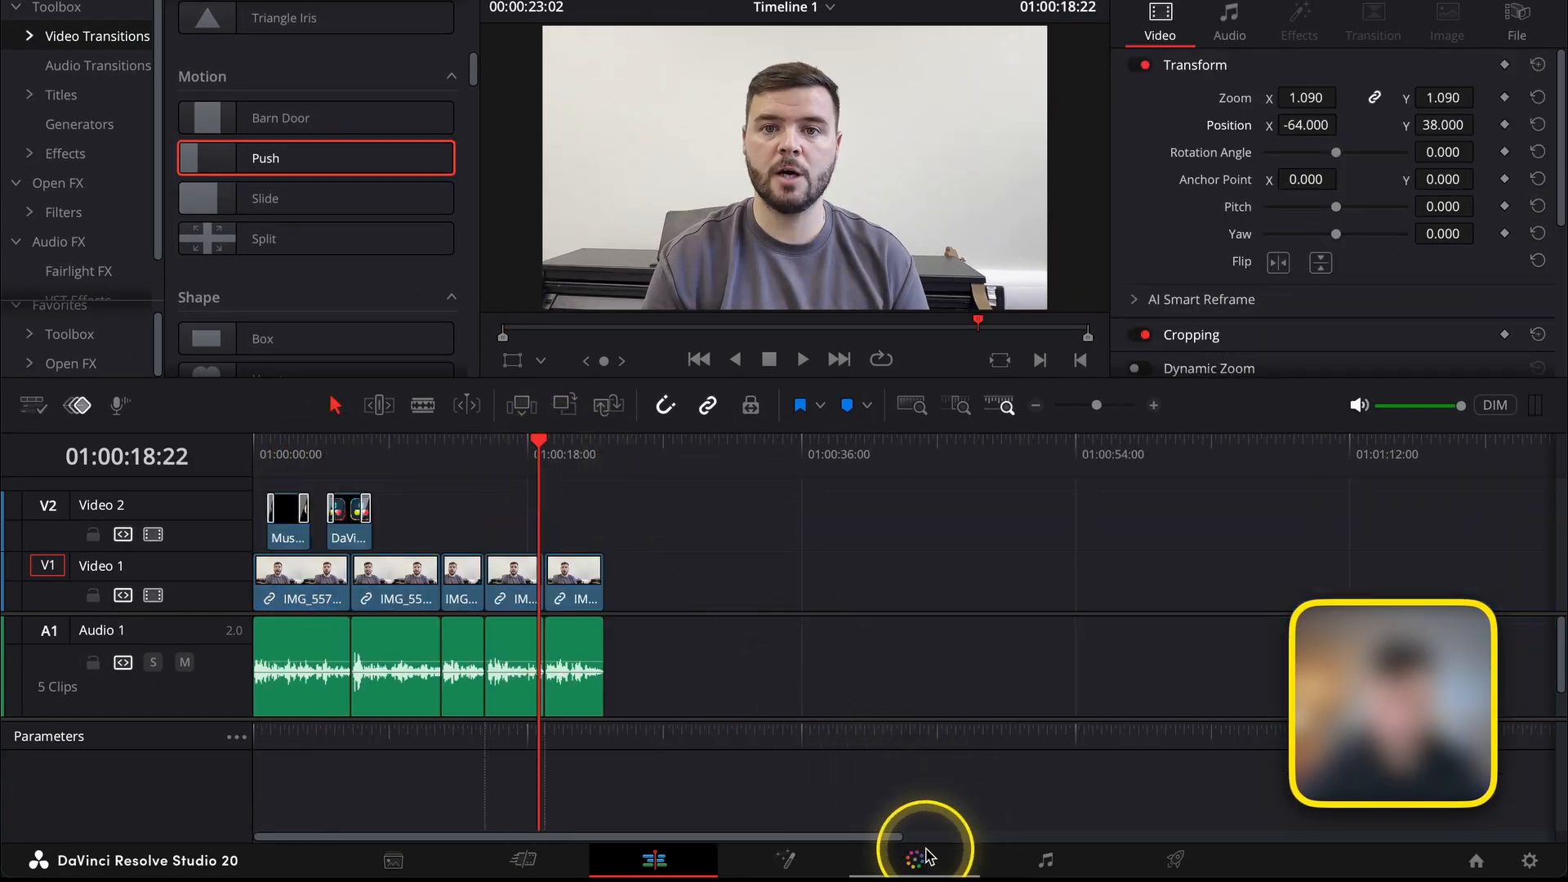
Switch to color grading and go to frame 01:00:00:09 of the first video clip.
{"action": "left_click", "coordinate": [916, 859]}
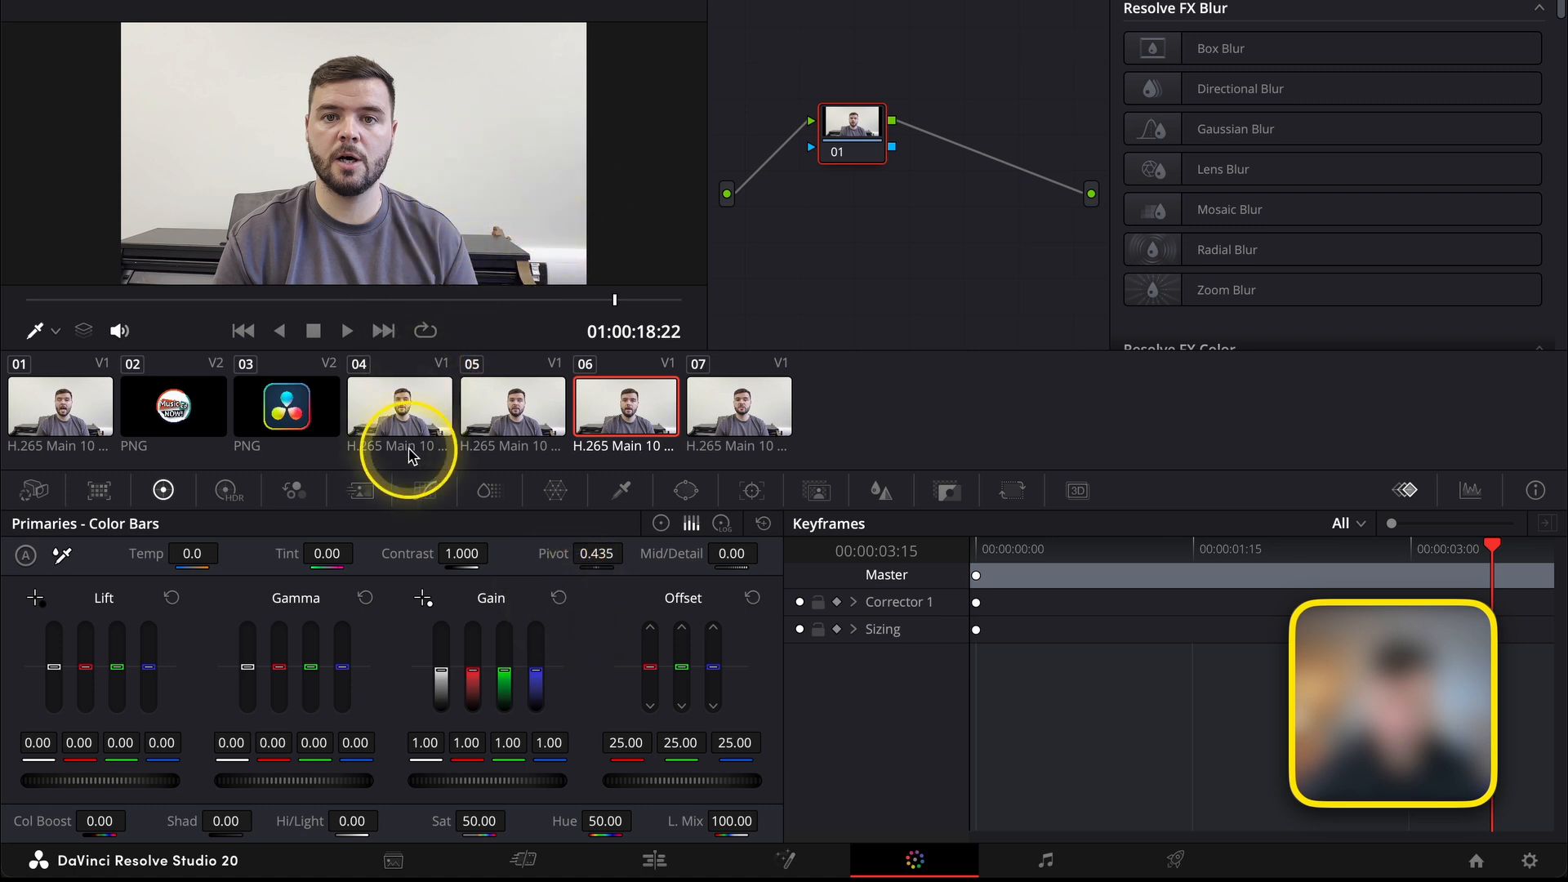
{"action": "left_click", "coordinate": [57, 412]}
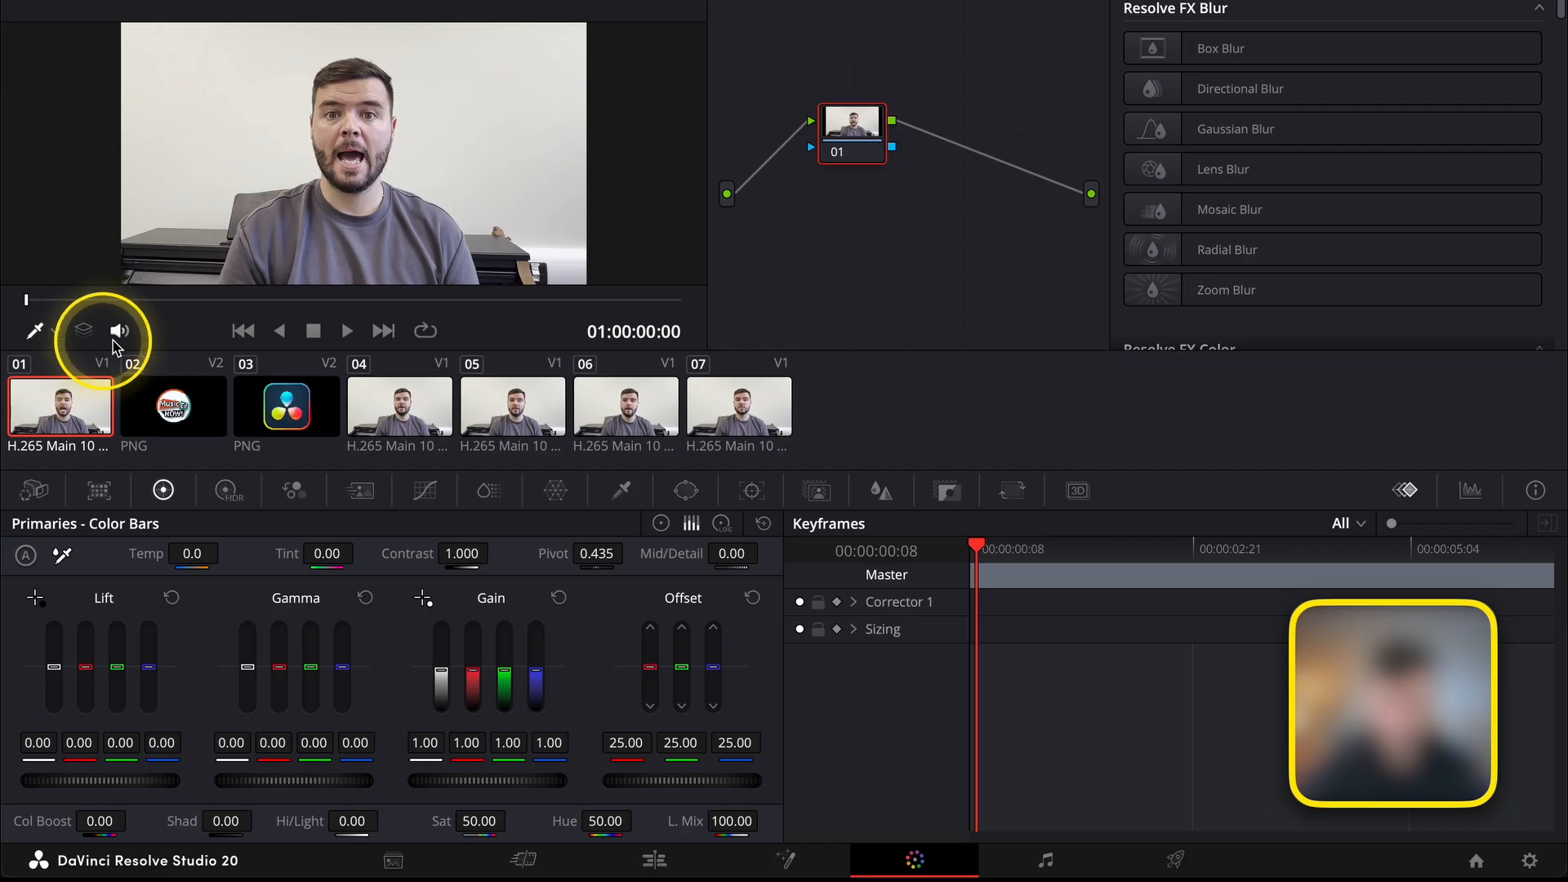
{"action": "left_click", "coordinate": [37, 302]}
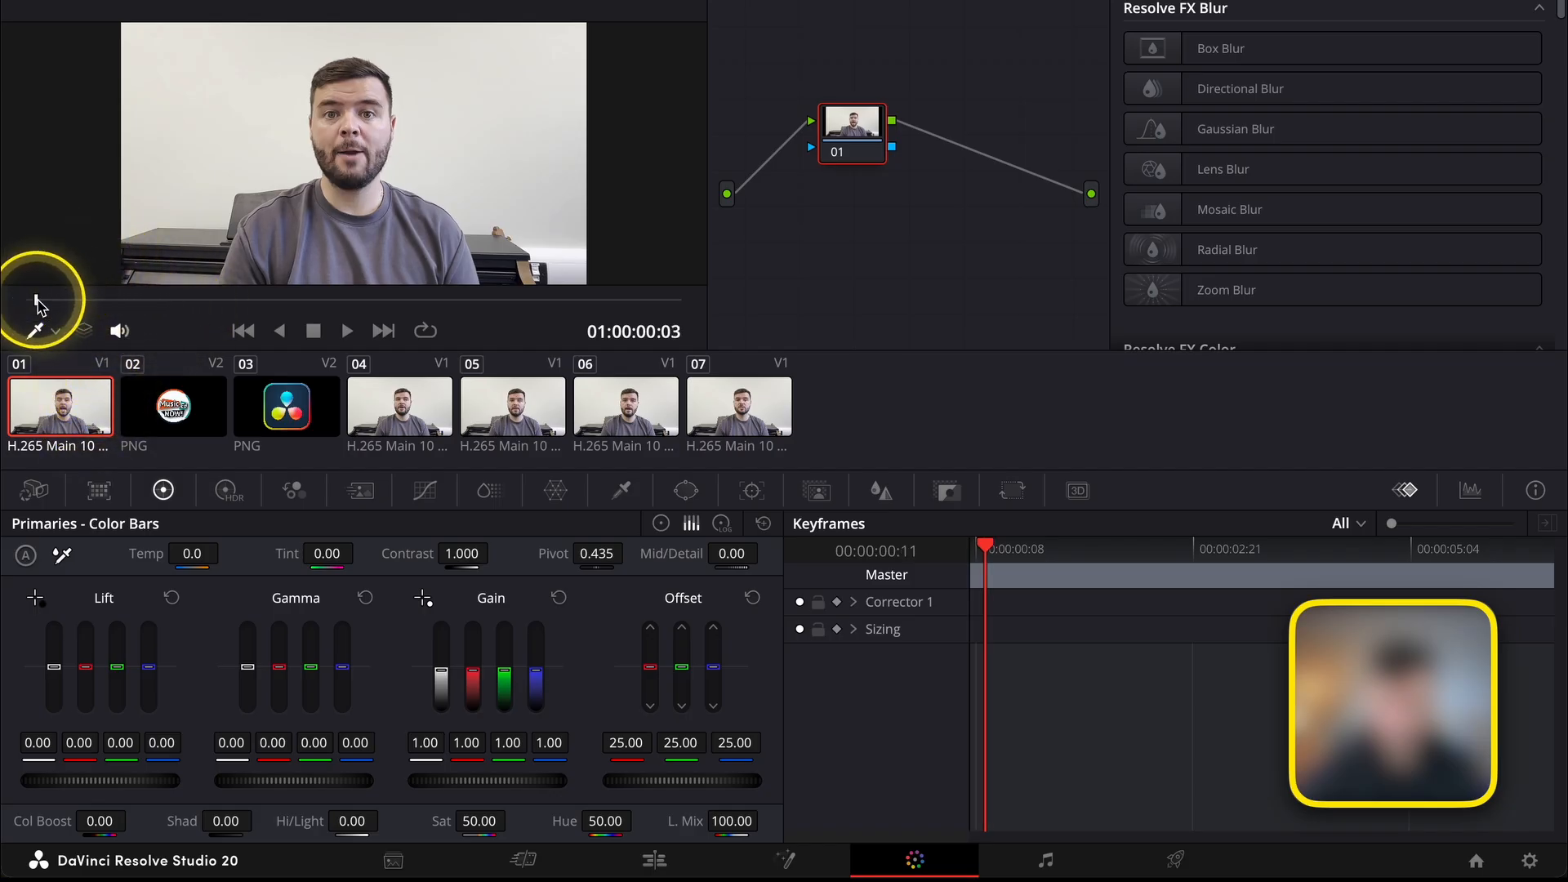
{"action": "left_click_drag", "start_coordinate": [36, 303], "coordinate": [46, 305]}
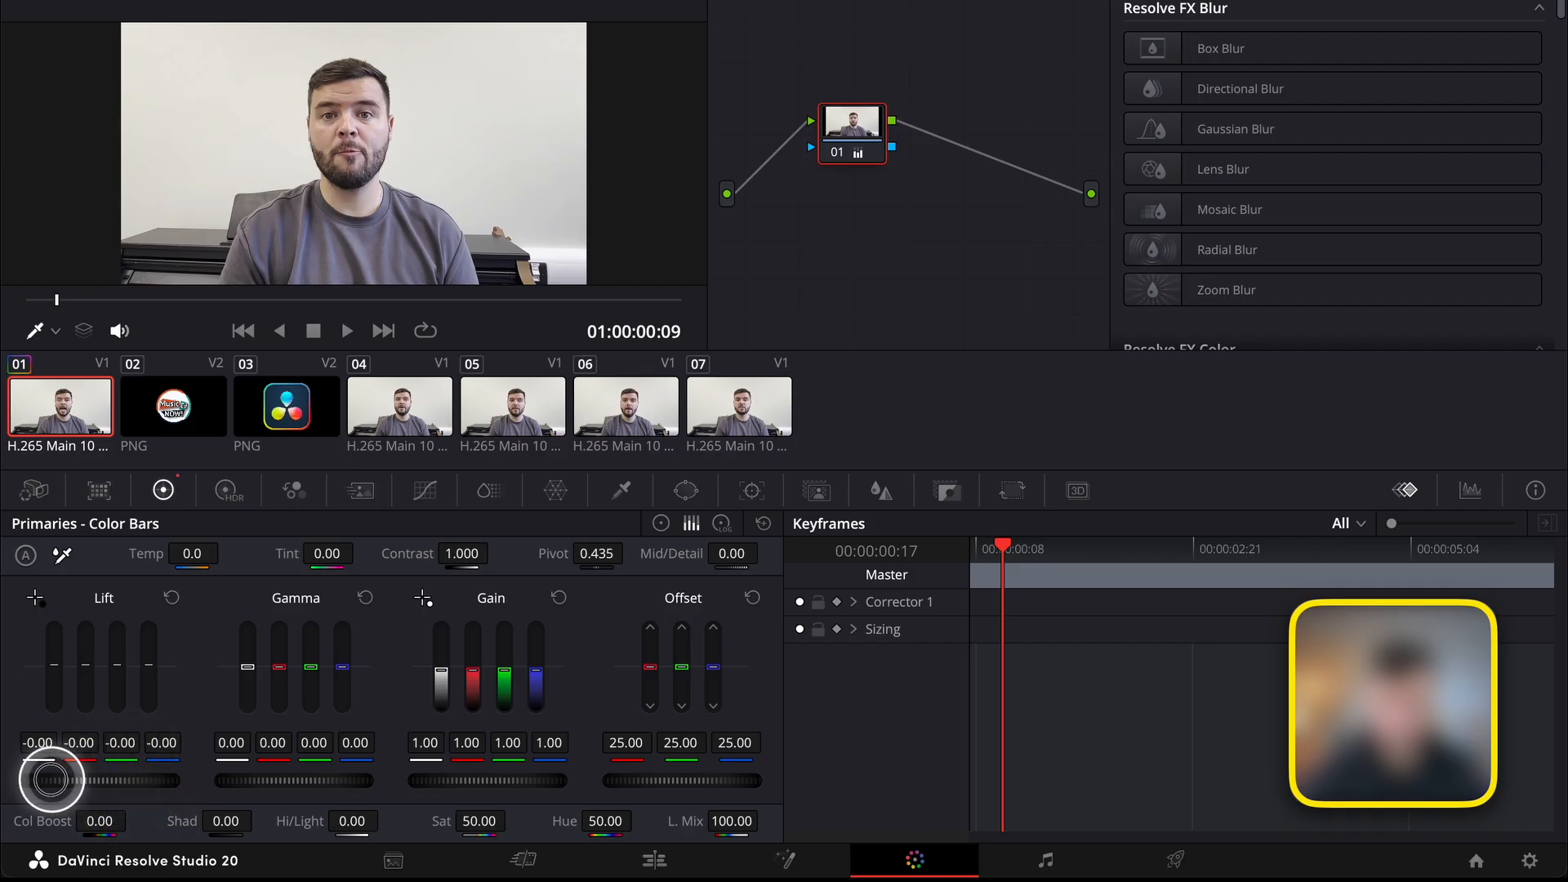
Grade the first clip with Lift -0.03, Gamma 0.03, Gain 1.03, Contrast 1.076, Saturation 60.60, Color Boost 11.50, Shadows -25.50 and Temp 210.0.
{"action": "left_click_drag", "start_coordinate": [179, 786], "coordinate": [82, 782]}
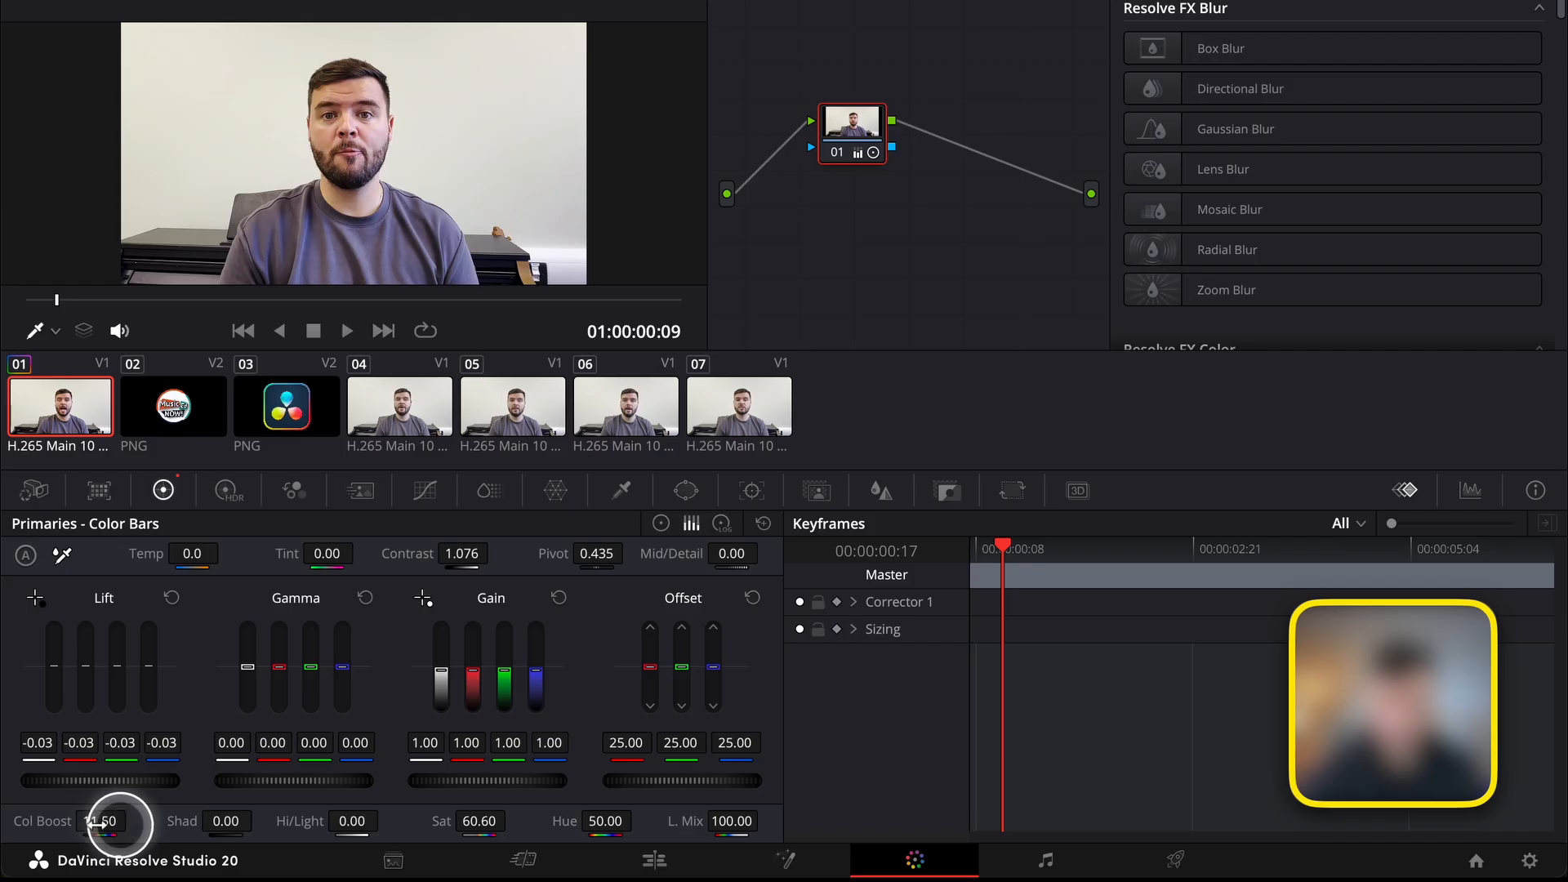
{"action": "mouse_move", "coordinate": [175, 823]}
{"action": "left_mouse_down"}
{"action": "mouse_move", "coordinate": [223, 823]}
{"action": "mouse_move", "coordinate": [178, 823]}
{"action": "left_mouse_up"}
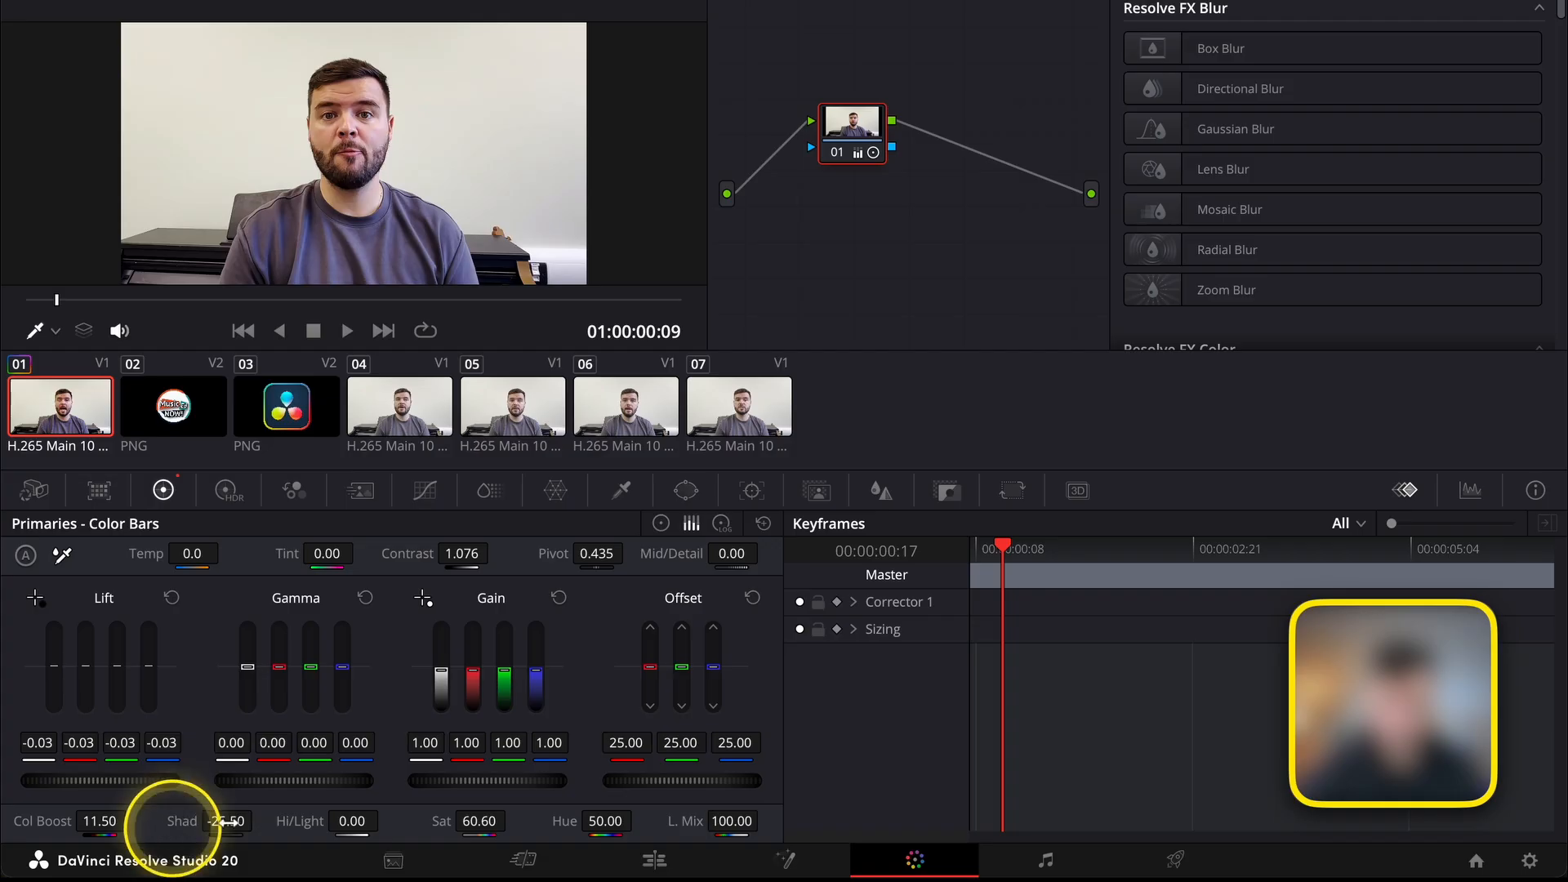
{"action": "left_click_drag", "start_coordinate": [470, 782], "coordinate": [525, 784]}
{"action": "left_click_drag", "start_coordinate": [313, 782], "coordinate": [367, 776]}
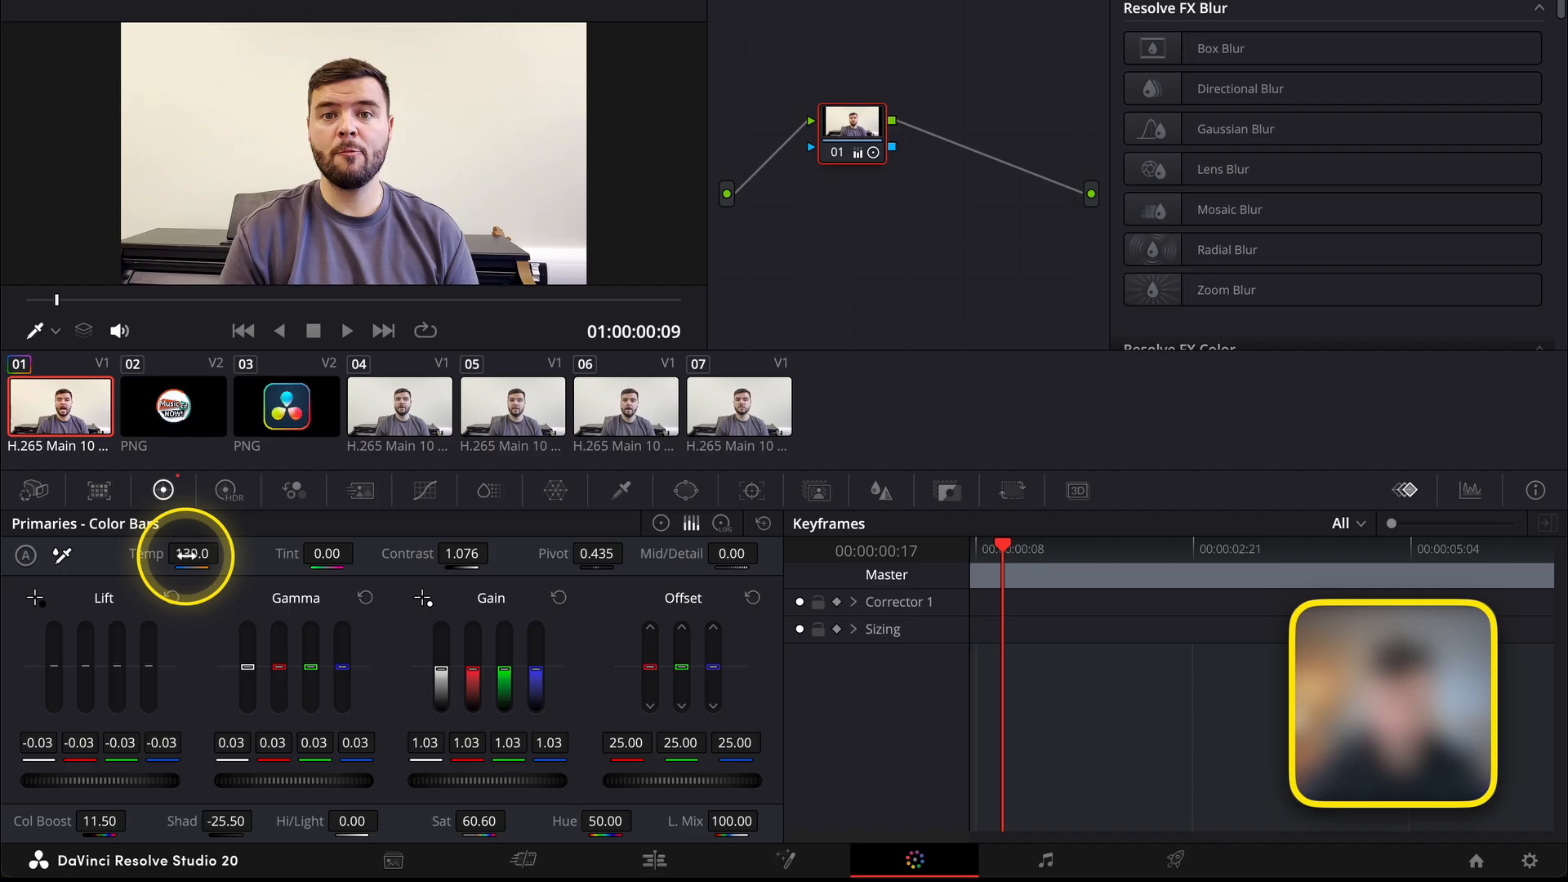
{"action": "left_click_drag", "start_coordinate": [190, 555], "coordinate": [198, 555]}
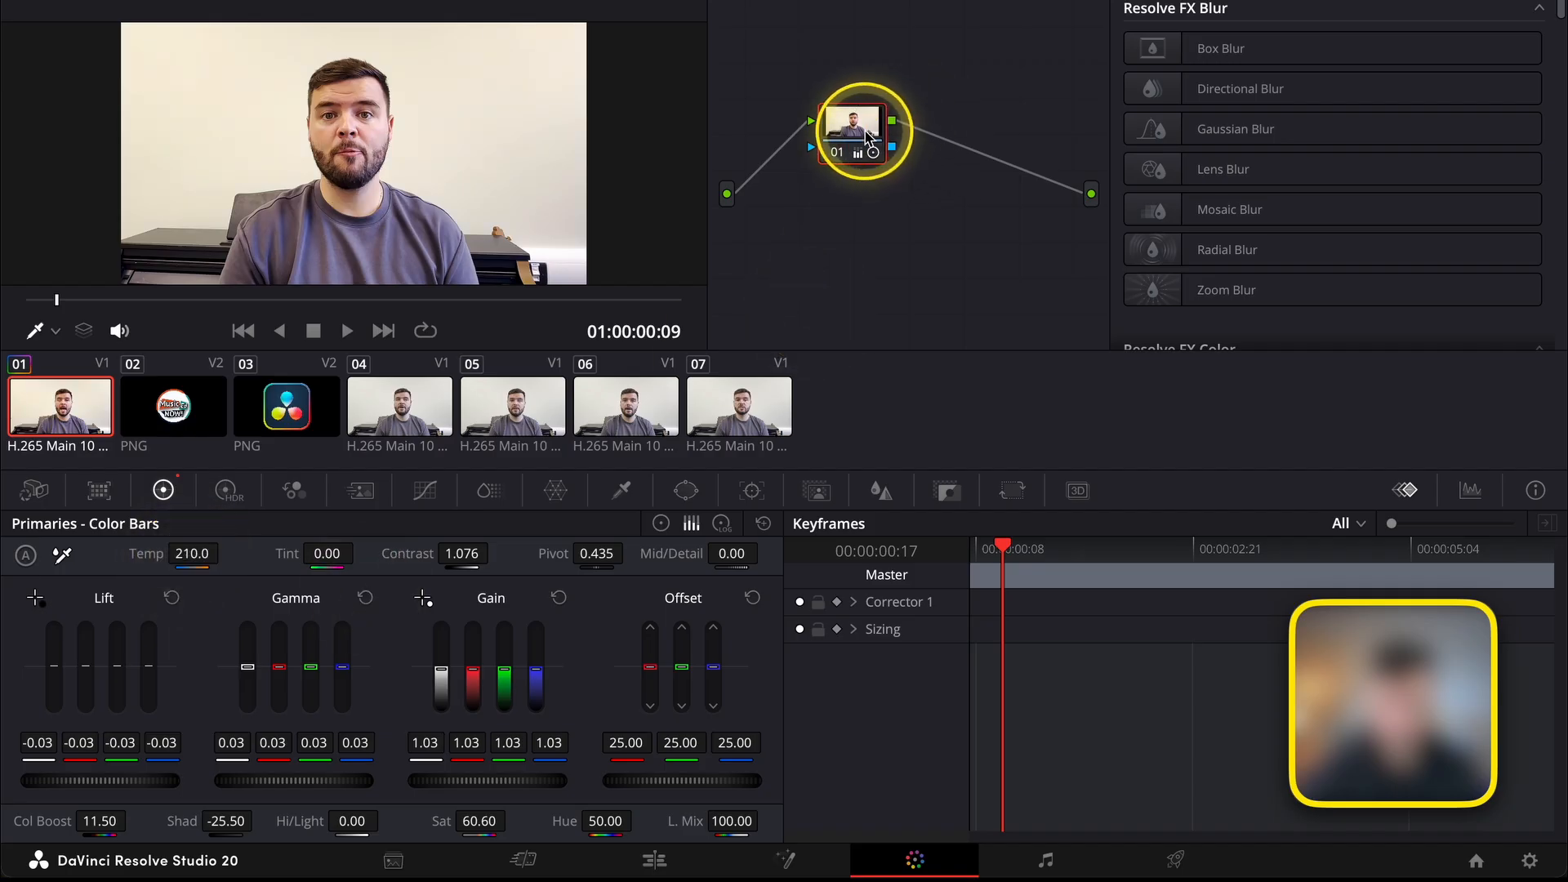
Compare the first clip with its grading node disabled and enabled, and raise its Saturation to 69.20 and Gain to 1.05.
{"action": "key", "text": "super+d"}
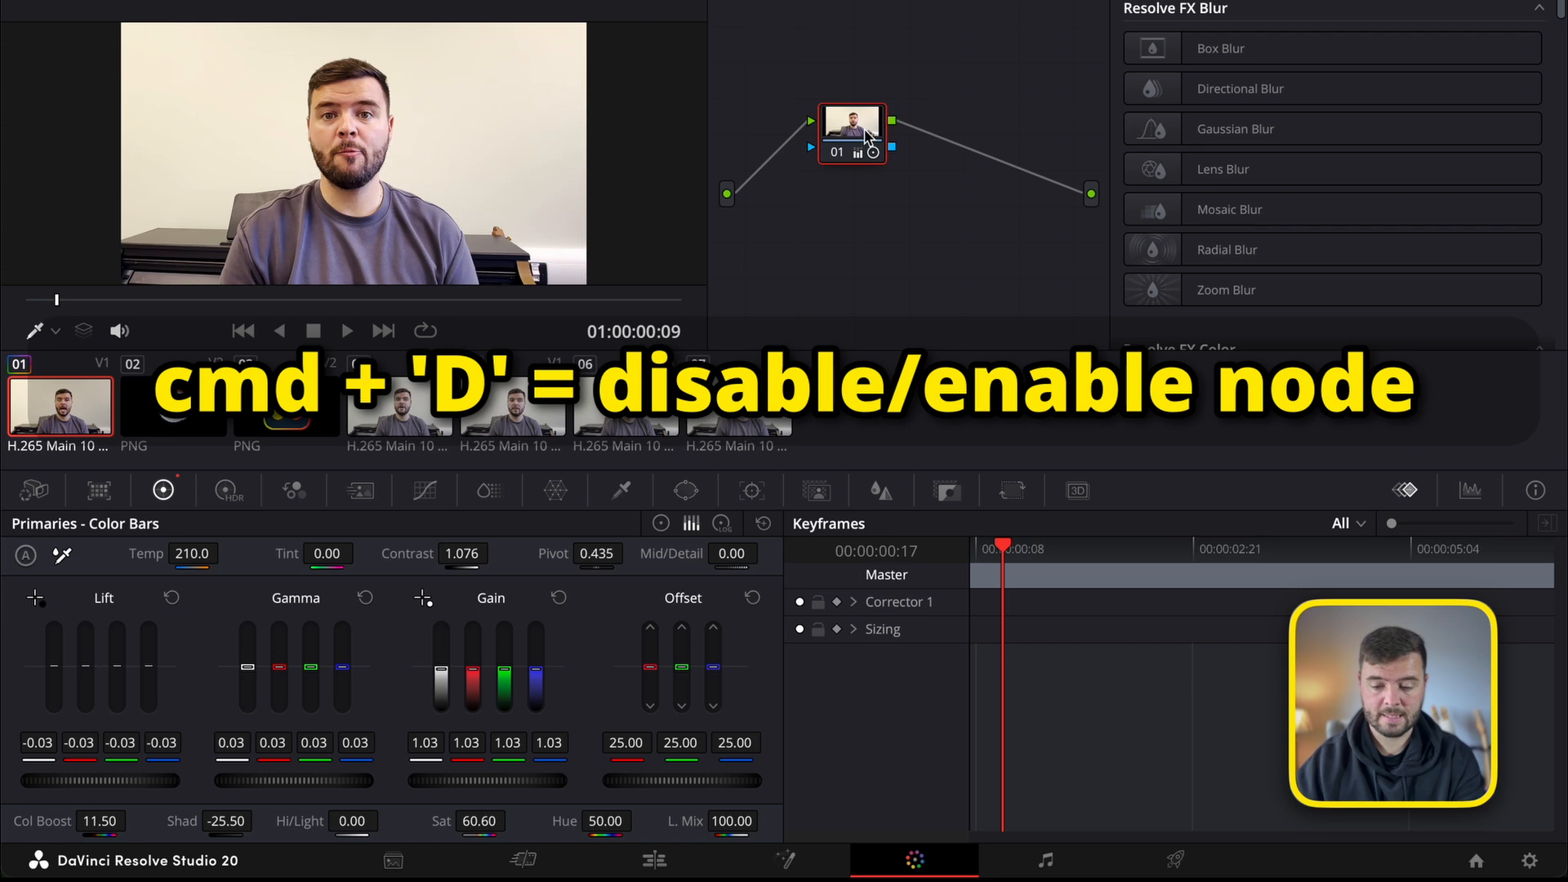
{"action": "key", "text": "super+d"}
{"action": "key", "text": "super+d"}
{"action": "key", "text": "super+d"}
{"action": "key", "text": "super+d"}
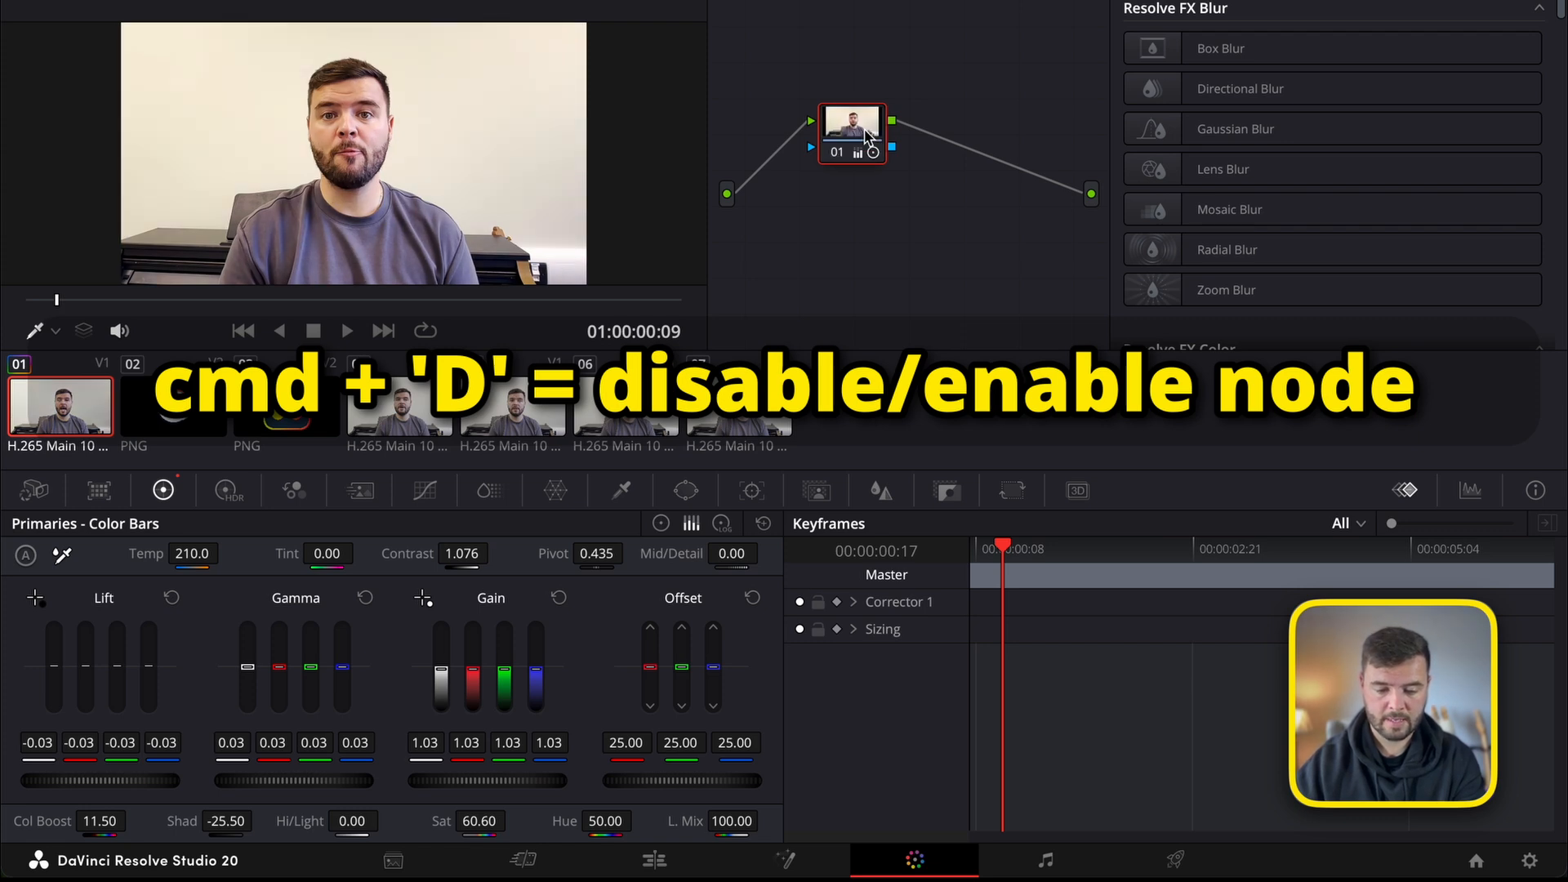
{"action": "key", "text": "super+d"}
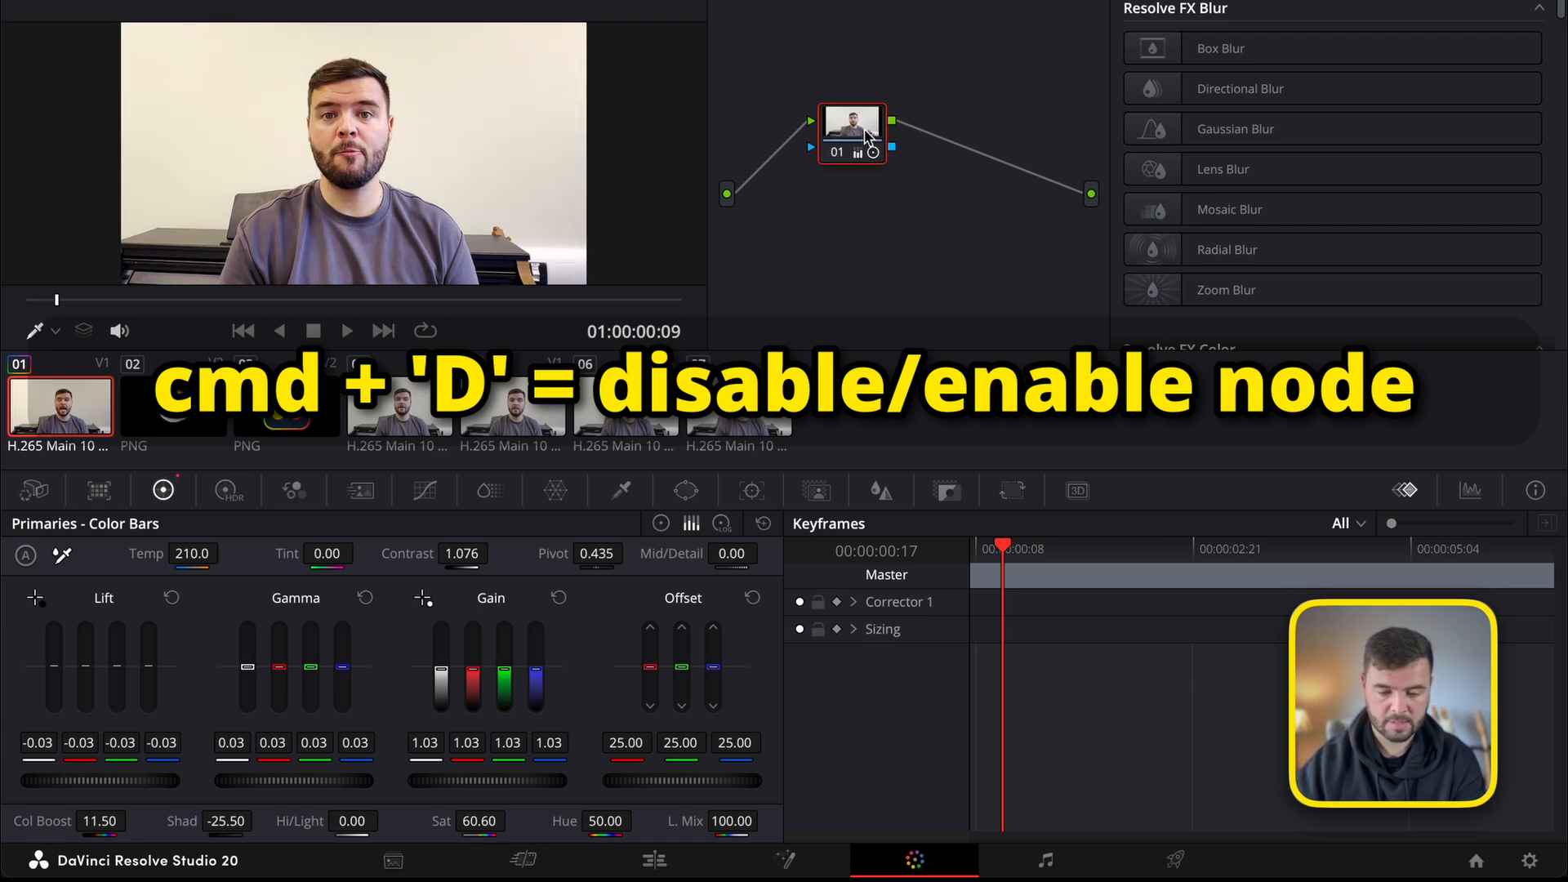
{"action": "left_click_drag", "start_coordinate": [476, 820], "coordinate": [504, 814]}
{"action": "left_click_drag", "start_coordinate": [493, 780], "coordinate": [525, 742]}
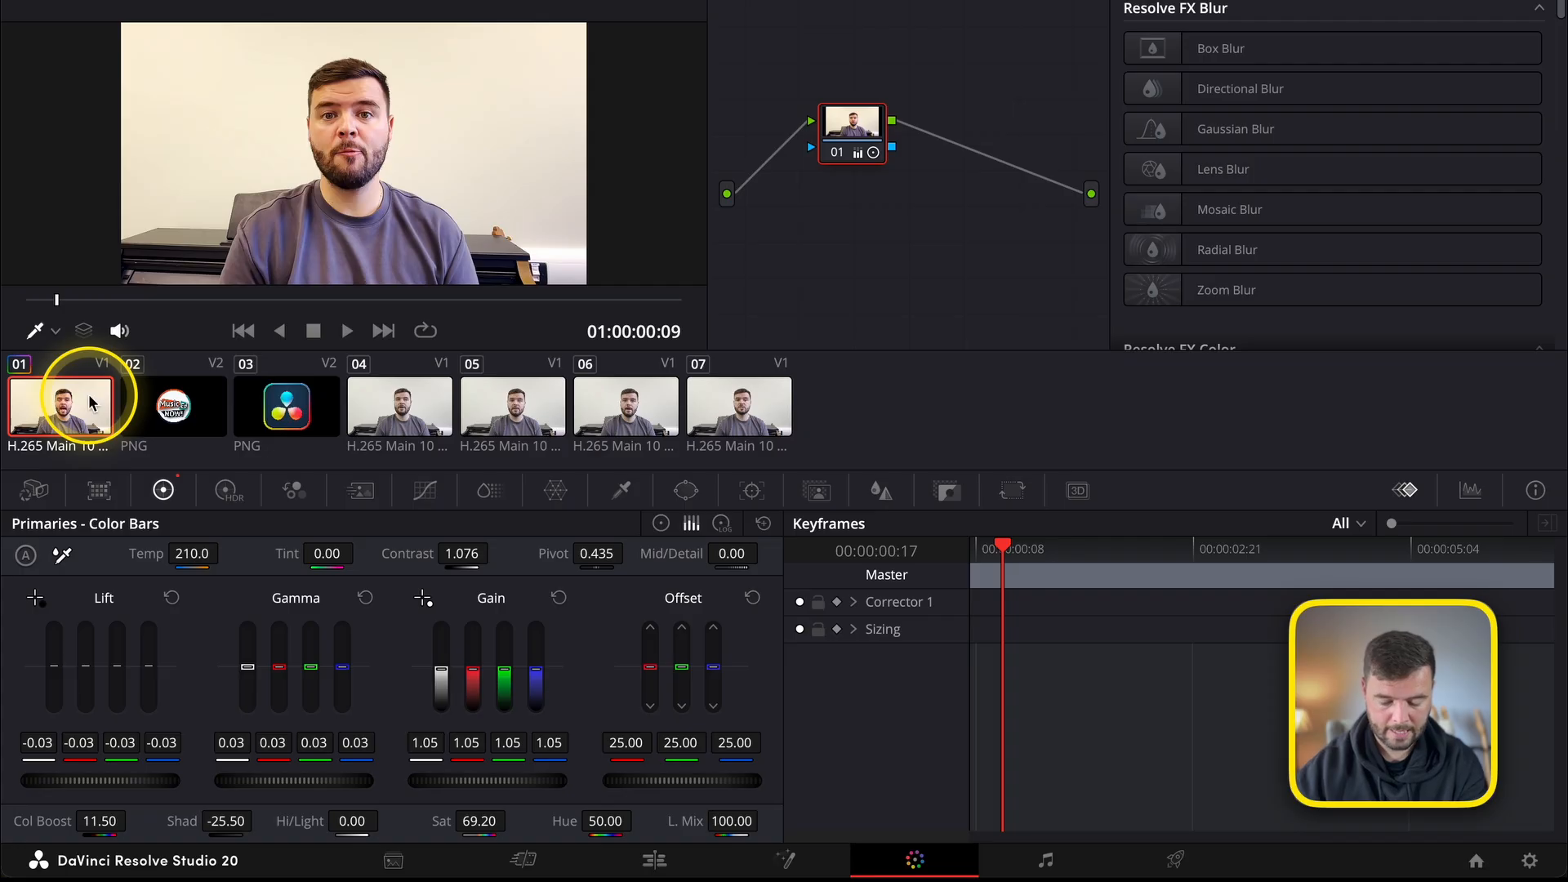
Copy the first clip's grade to video clips 04, 05, 06 and 07 and return to the editing timeline.
{"action": "left_click", "coordinate": [407, 409]}
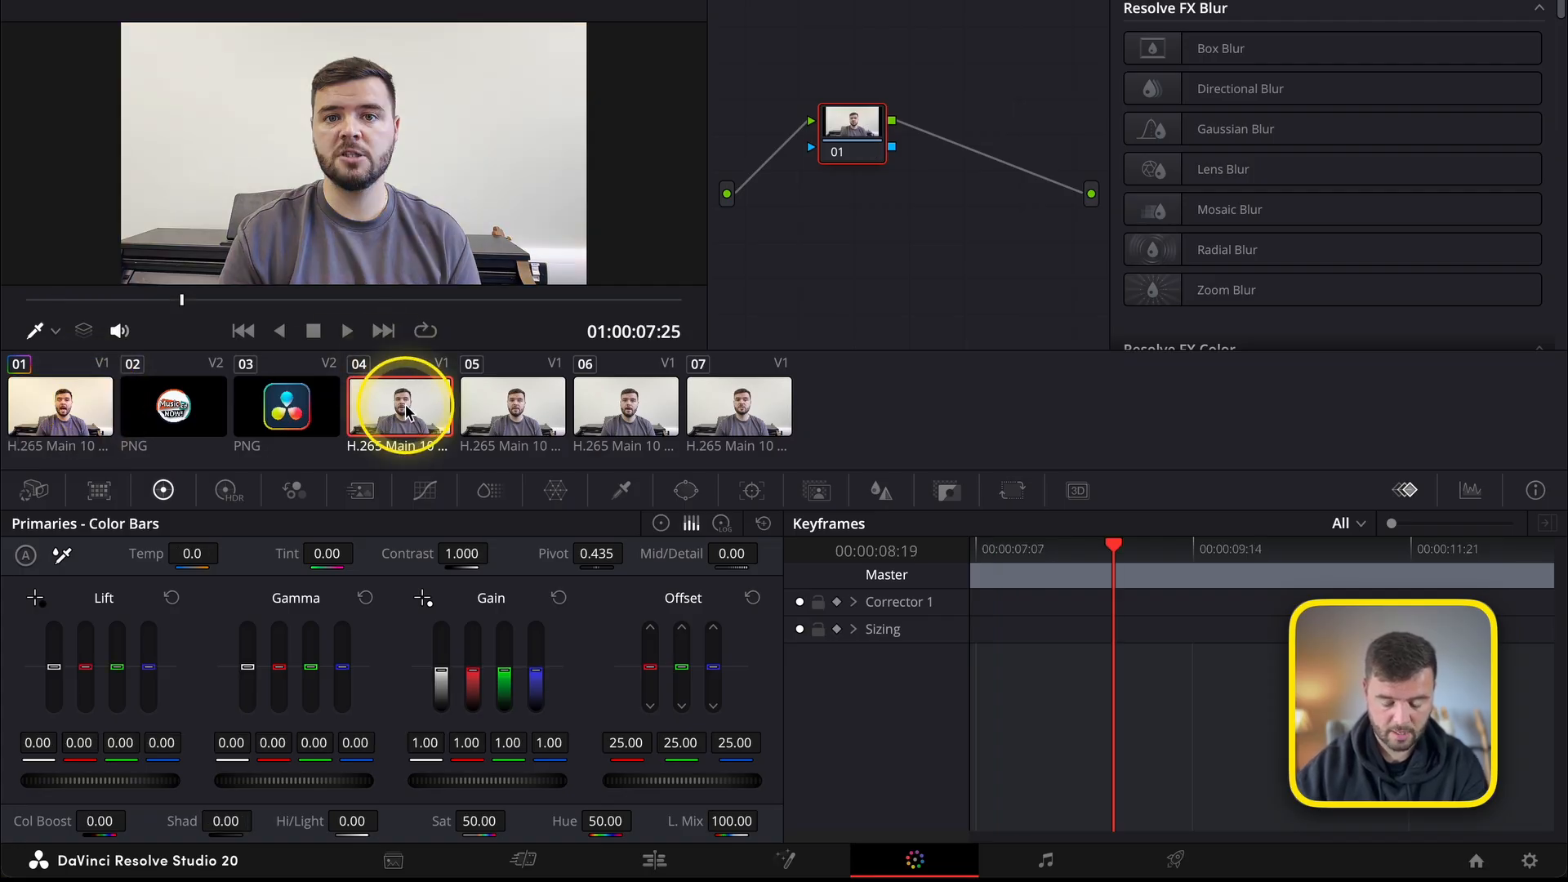
{"action": "left_click", "coordinate": [513, 408]}
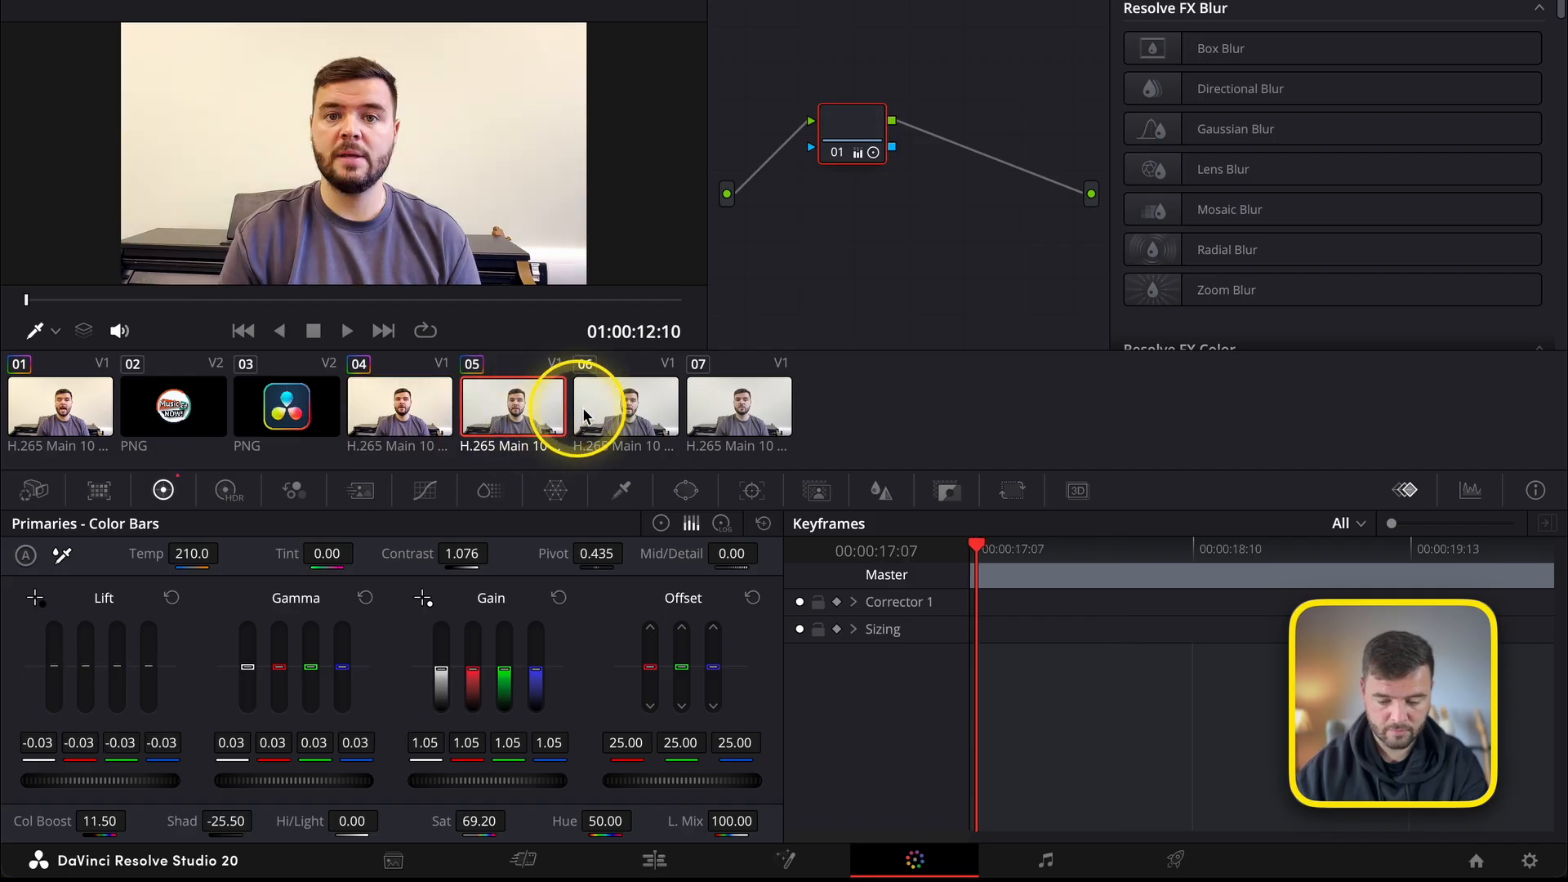
{"action": "left_click", "coordinate": [590, 412]}
{"action": "left_click", "coordinate": [746, 407]}
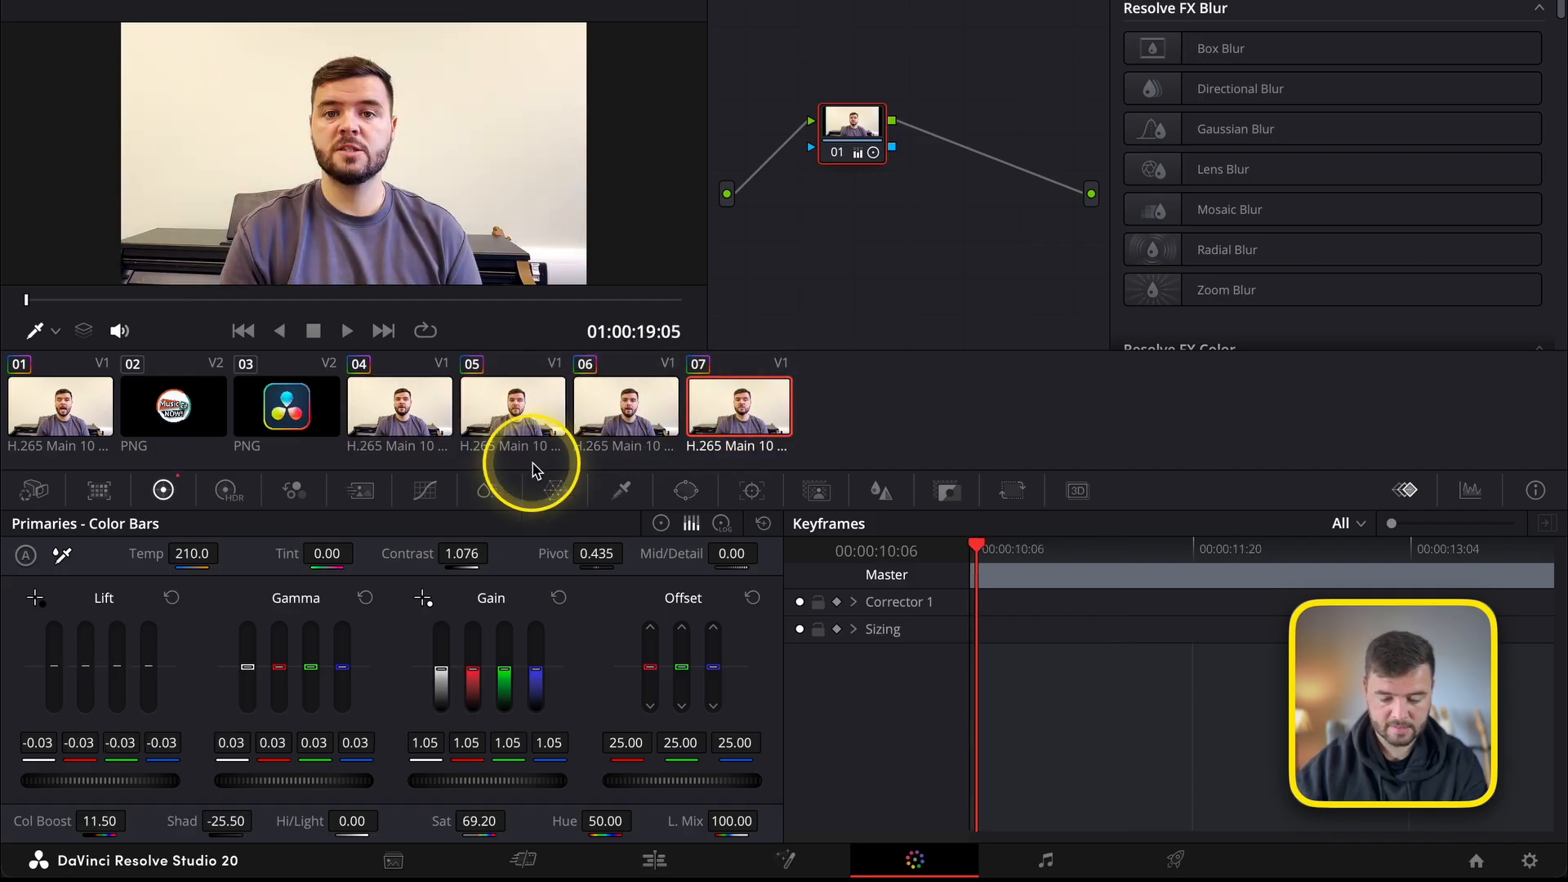
{"action": "left_click", "coordinate": [654, 858]}
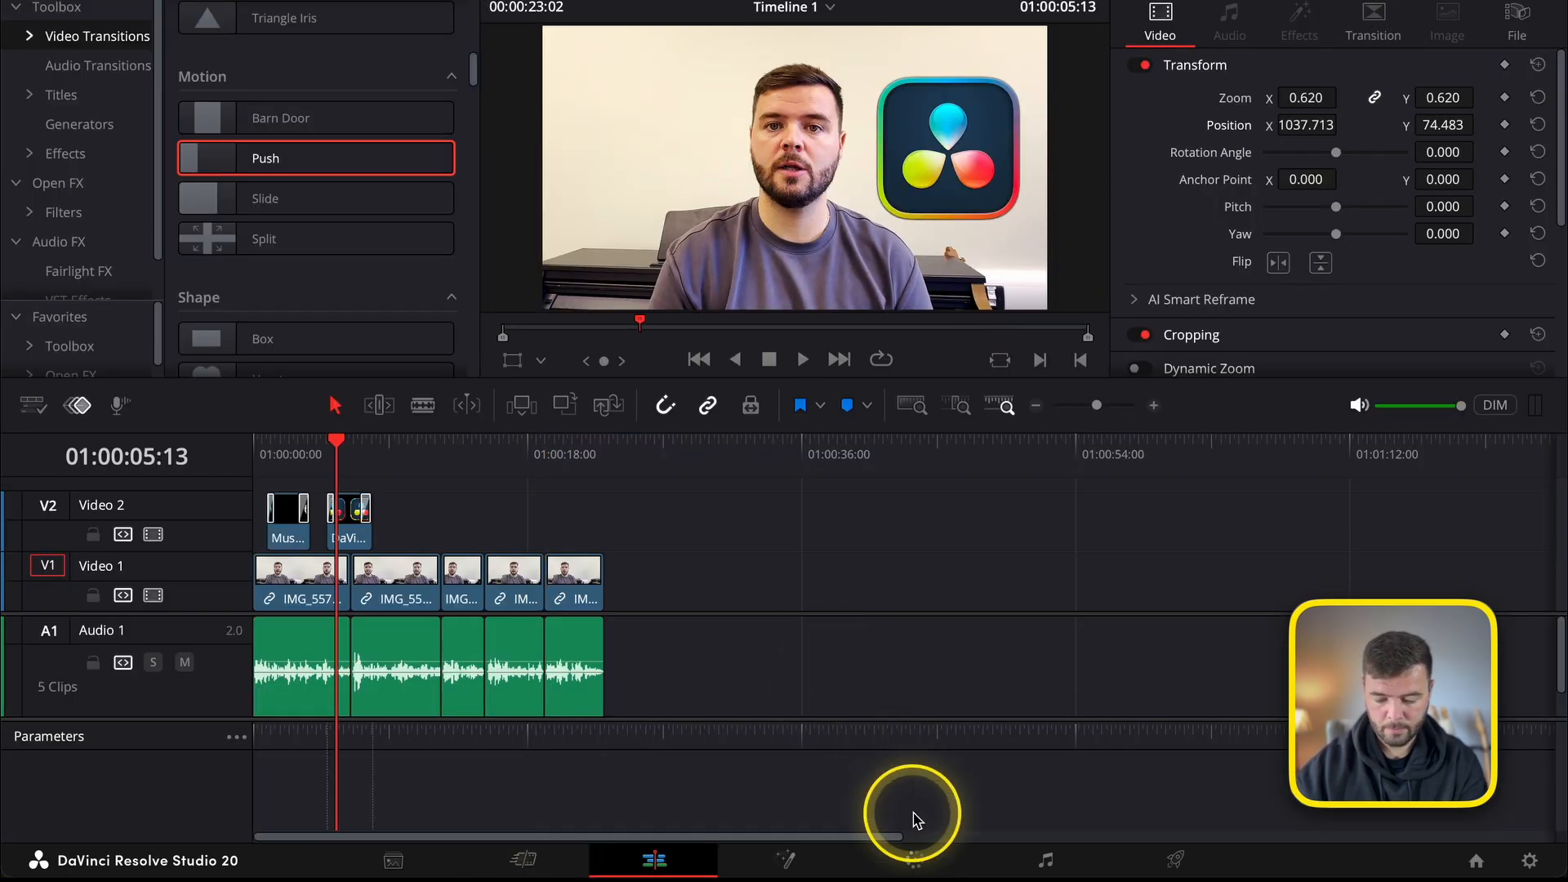
Return to color grading and adjust the Mid/Detail value of the first clip.
{"action": "left_click", "coordinate": [915, 857]}
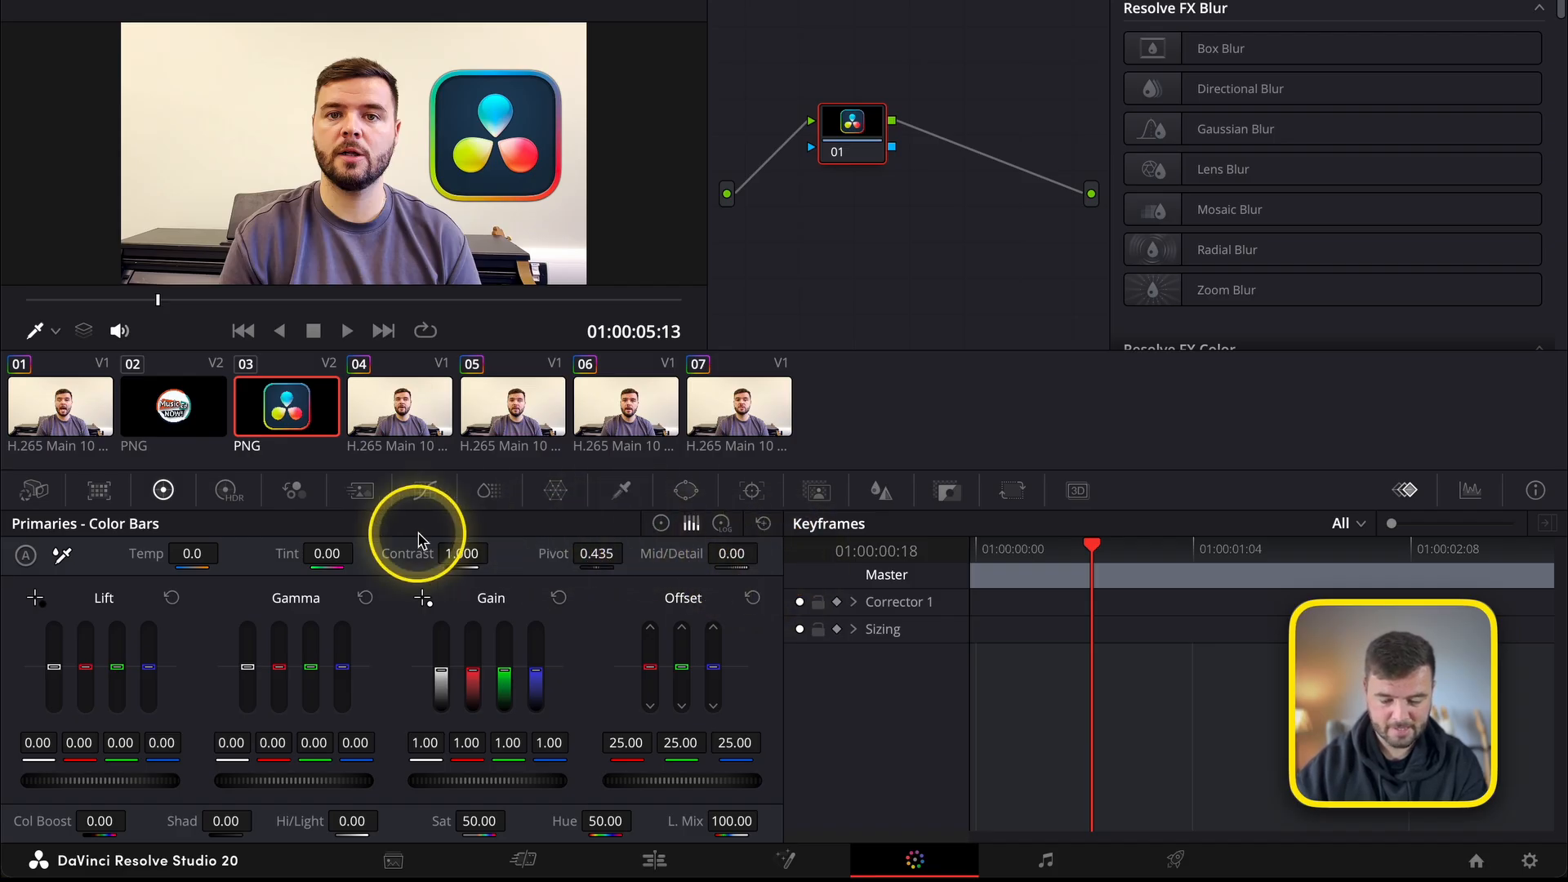
{"action": "left_click", "coordinate": [90, 423]}
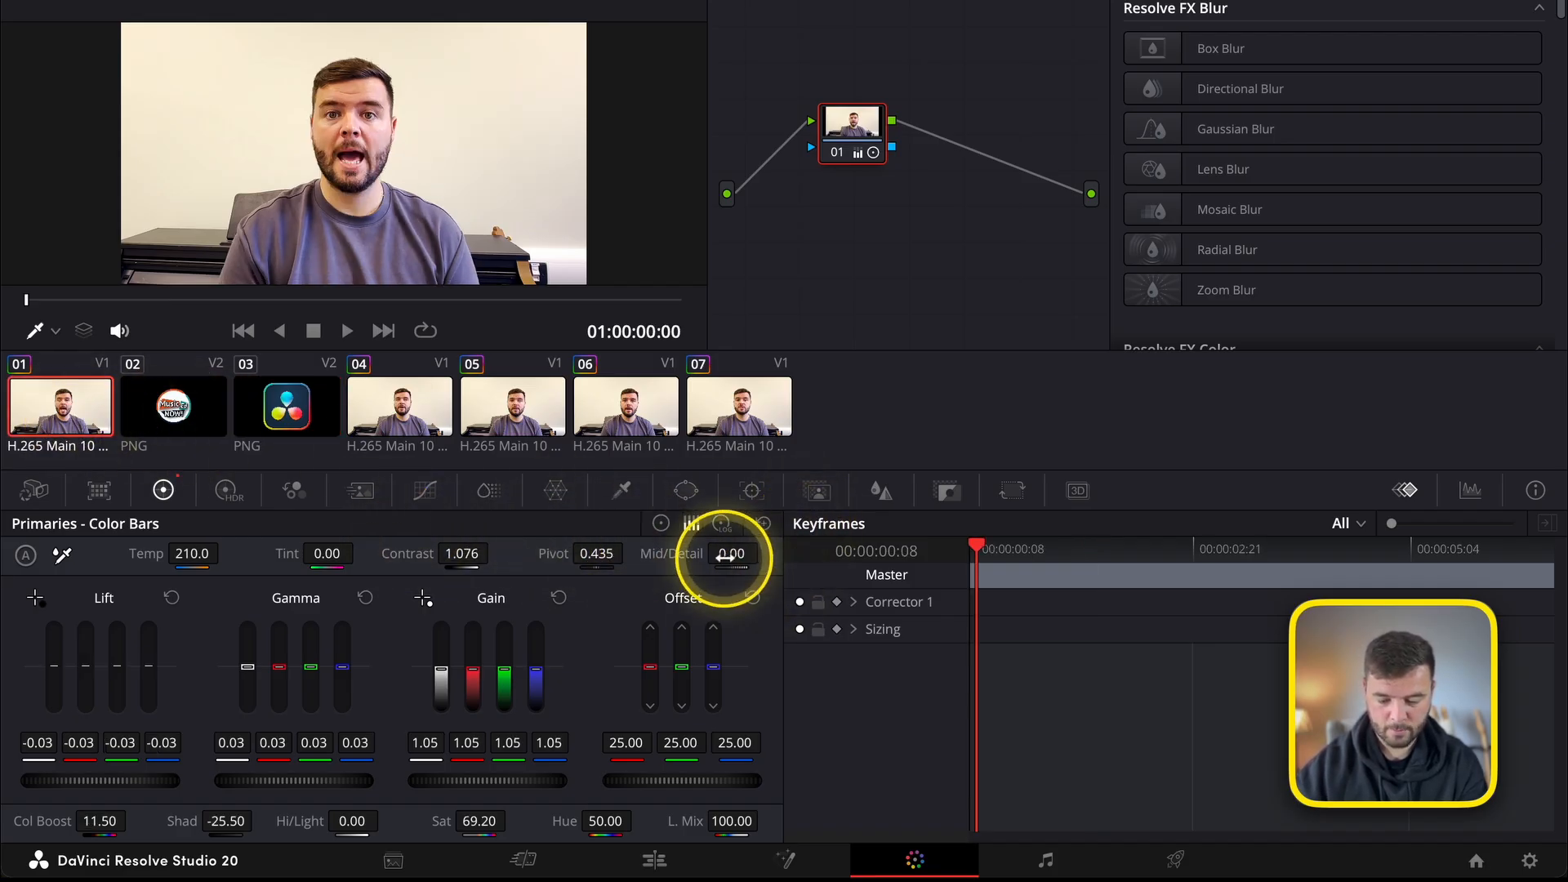
{"action": "mouse_move", "coordinate": [726, 558]}
{"action": "left_mouse_down"}
{"action": "mouse_move", "coordinate": [573, 554]}
{"action": "mouse_move", "coordinate": [488, 577]}
{"action": "mouse_move", "coordinate": [718, 549]}
{"action": "left_mouse_up"}
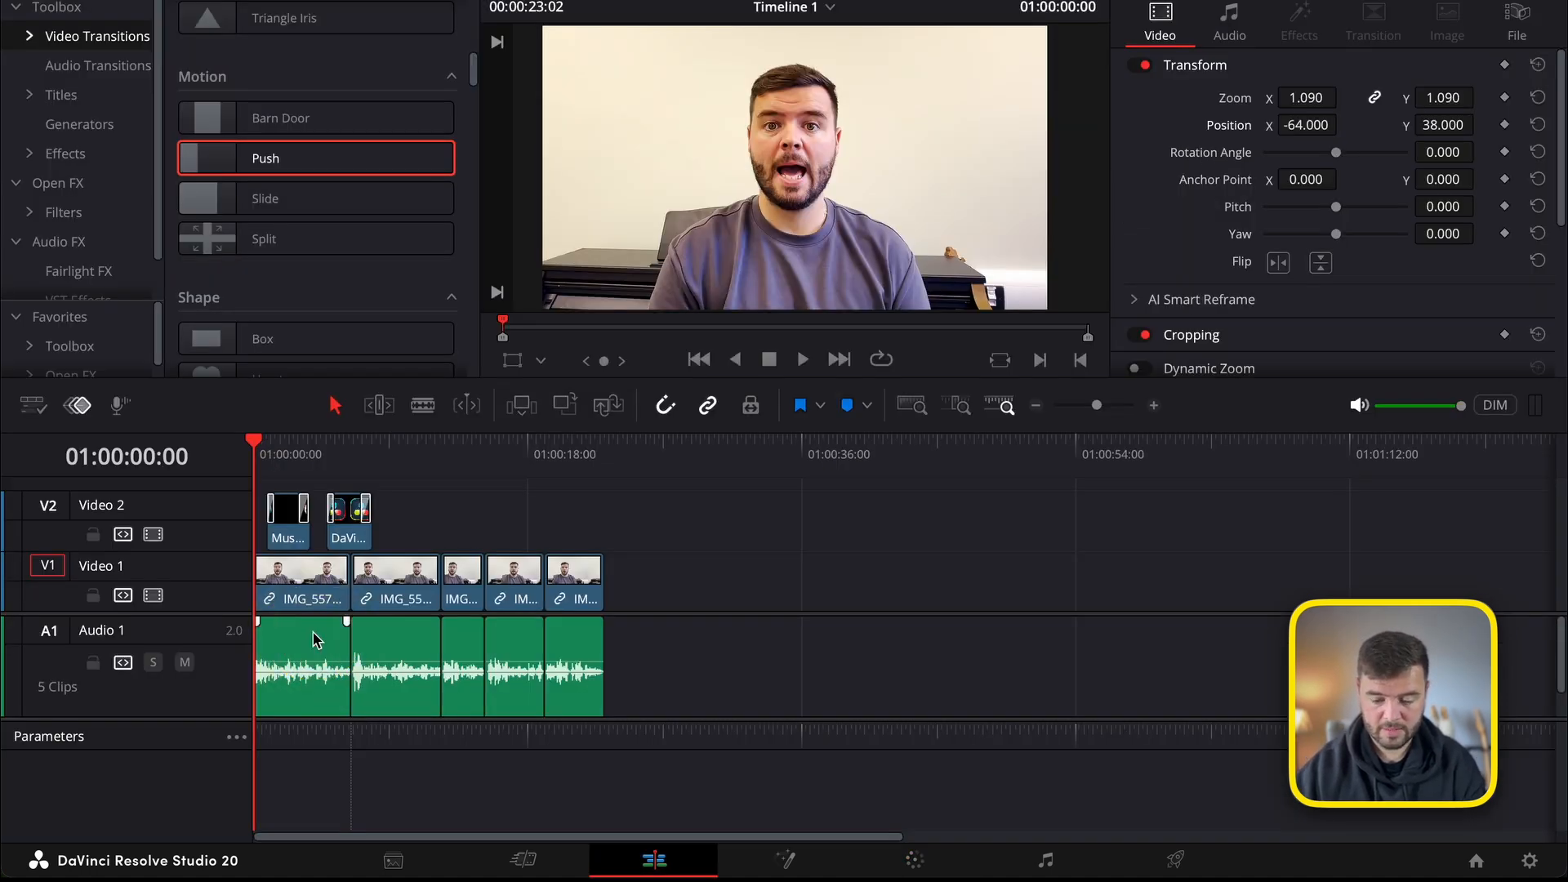
Examine the first clip's audio controls on the editing timeline, trying a volume change and resetting it.
{"action": "left_click", "coordinate": [317, 585]}
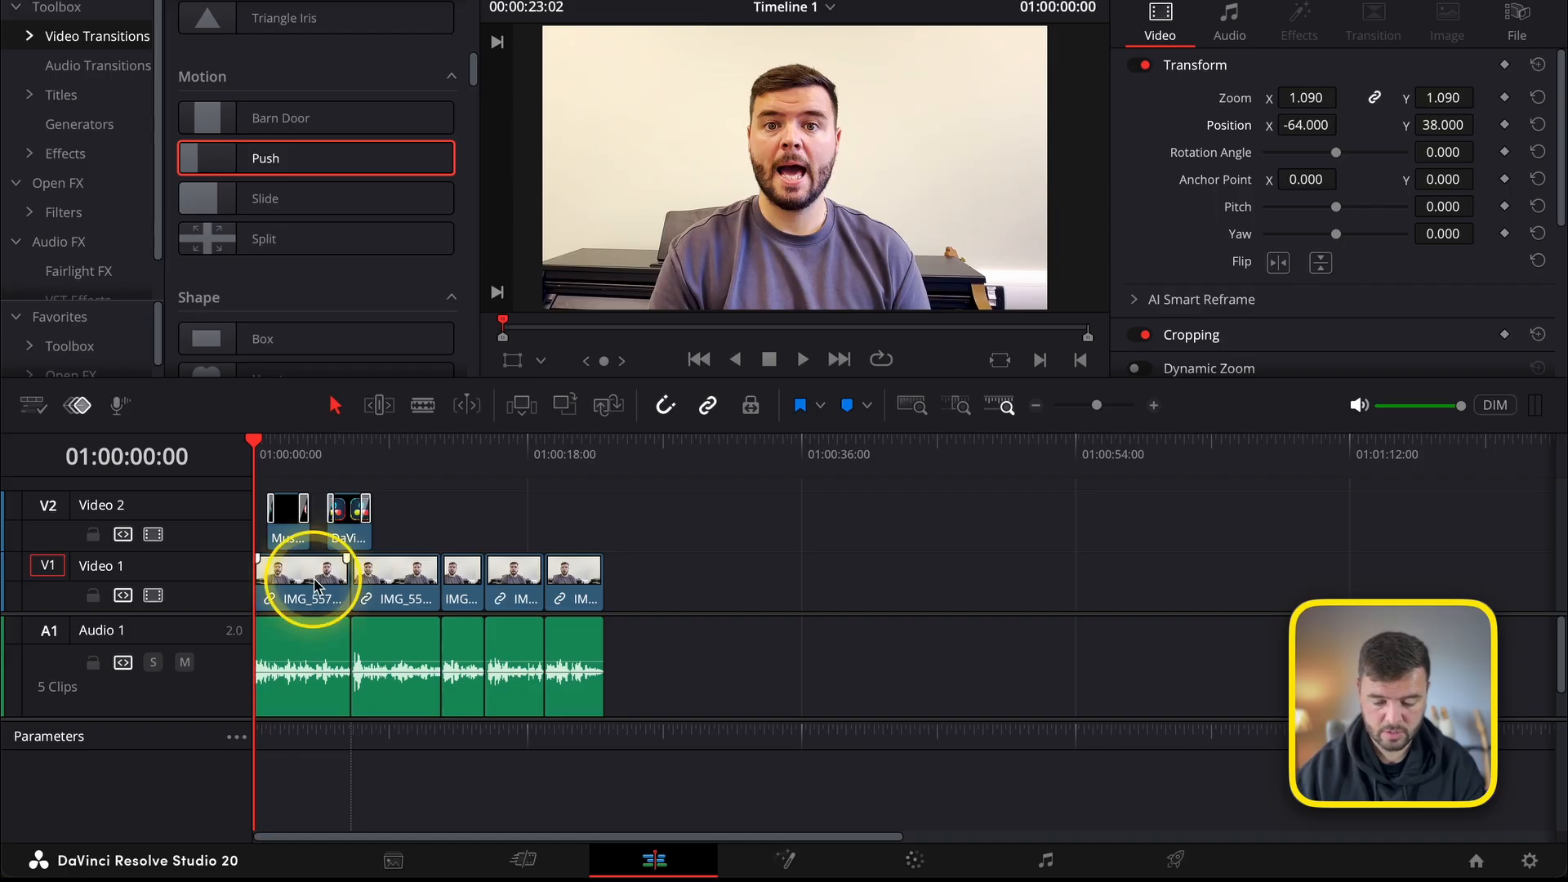
{"action": "left_click", "coordinate": [1229, 31]}
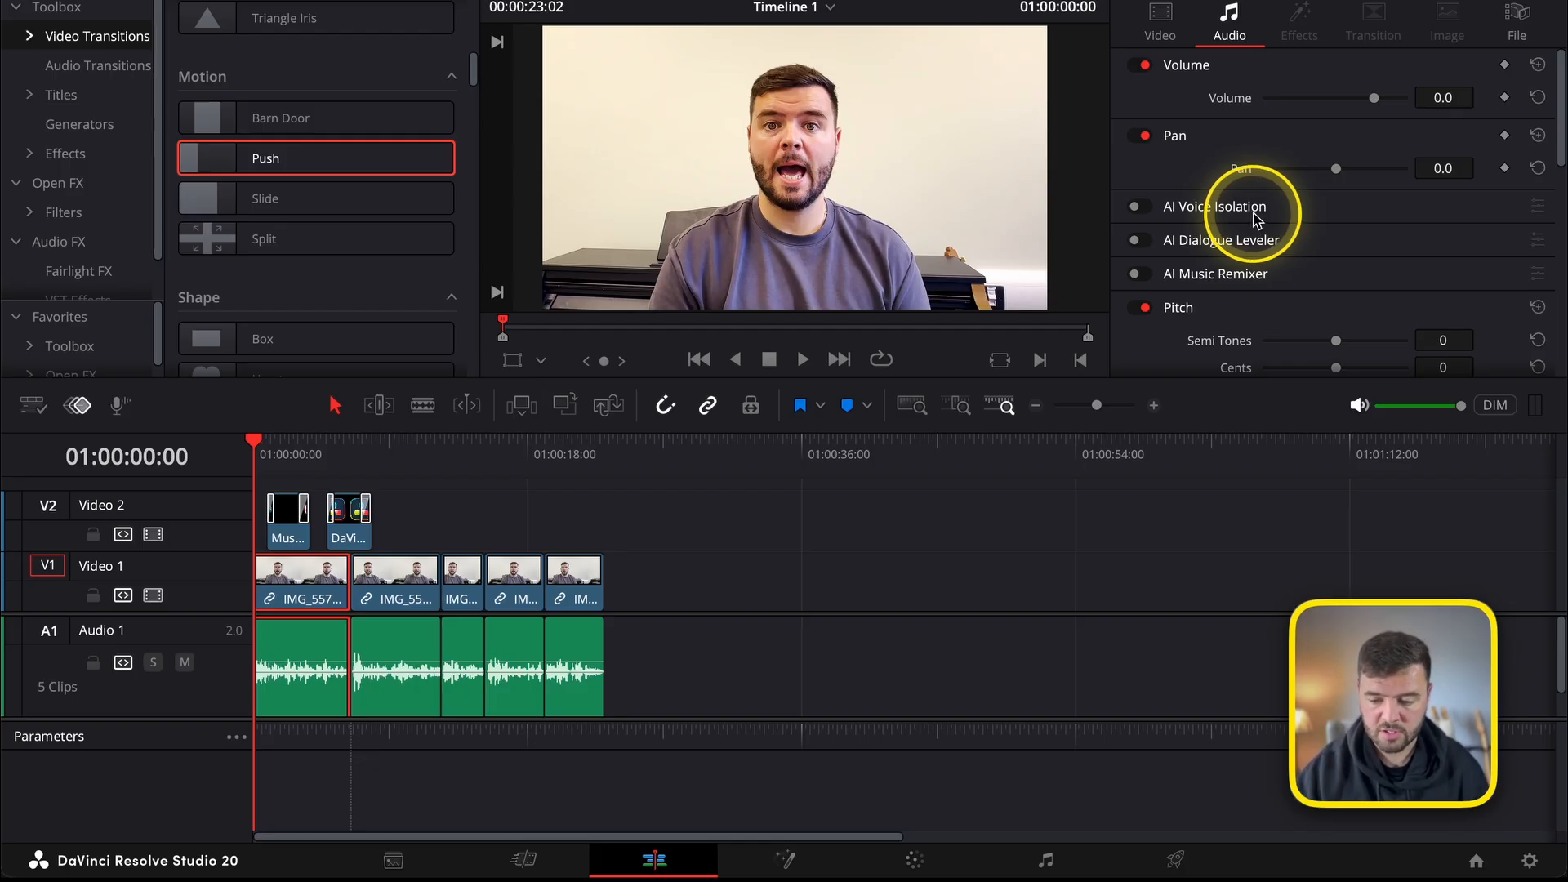
{"action": "mouse_move", "coordinate": [1374, 97]}
{"action": "left_mouse_down"}
{"action": "mouse_move", "coordinate": [1333, 108]}
{"action": "mouse_move", "coordinate": [1405, 103]}
{"action": "mouse_move", "coordinate": [1382, 112]}
{"action": "left_mouse_up"}
{"action": "left_click", "coordinate": [1537, 97]}
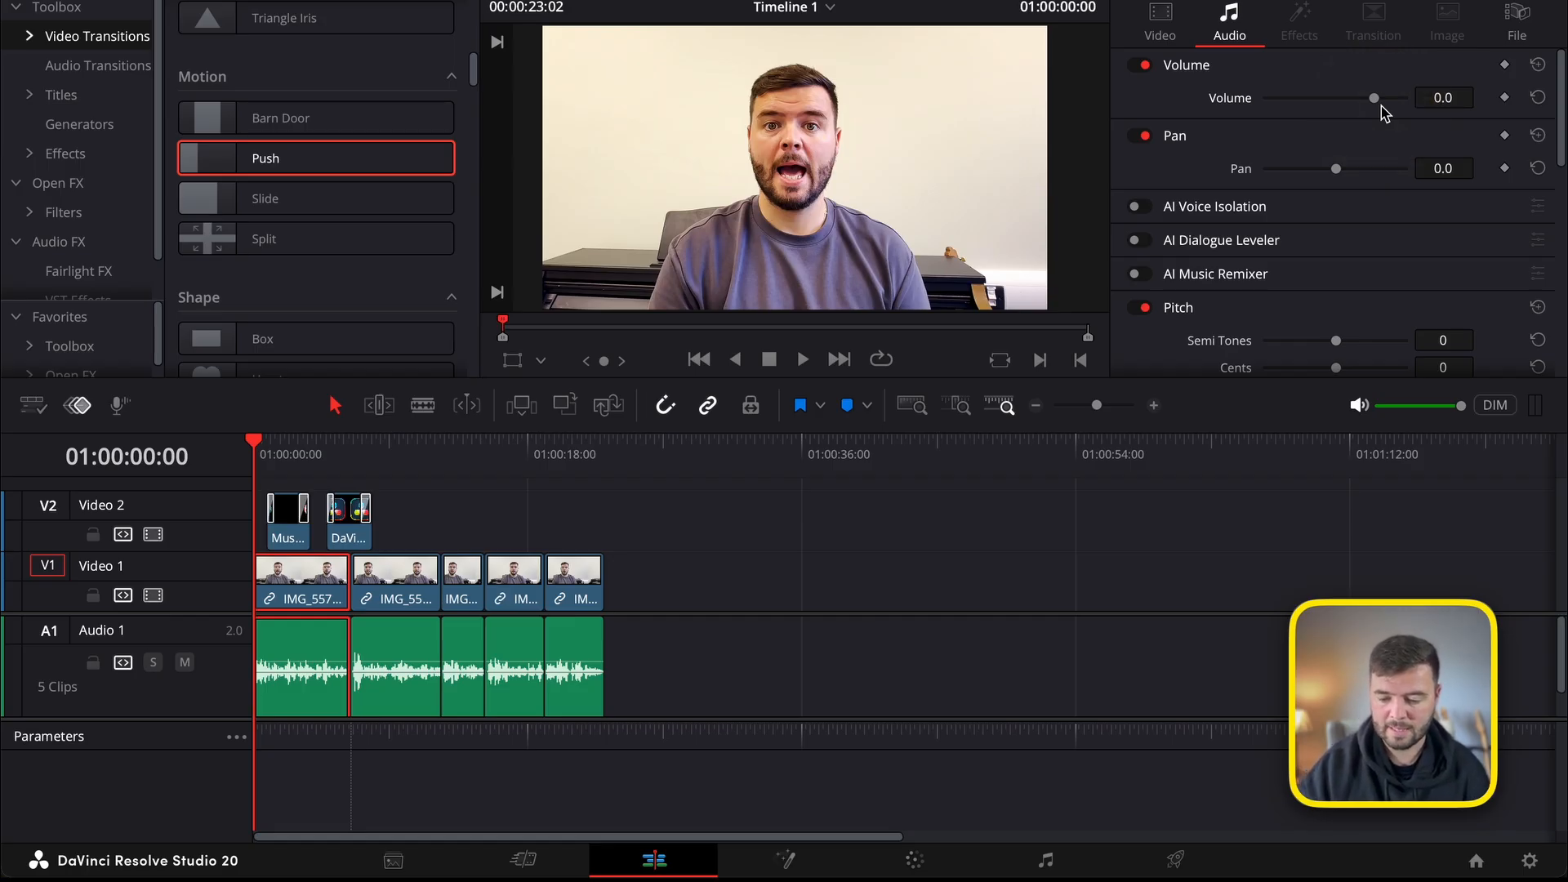
{"action": "scroll", "coordinate": [1302, 257], "scroll_direction": "down", "scroll_amount": 5}
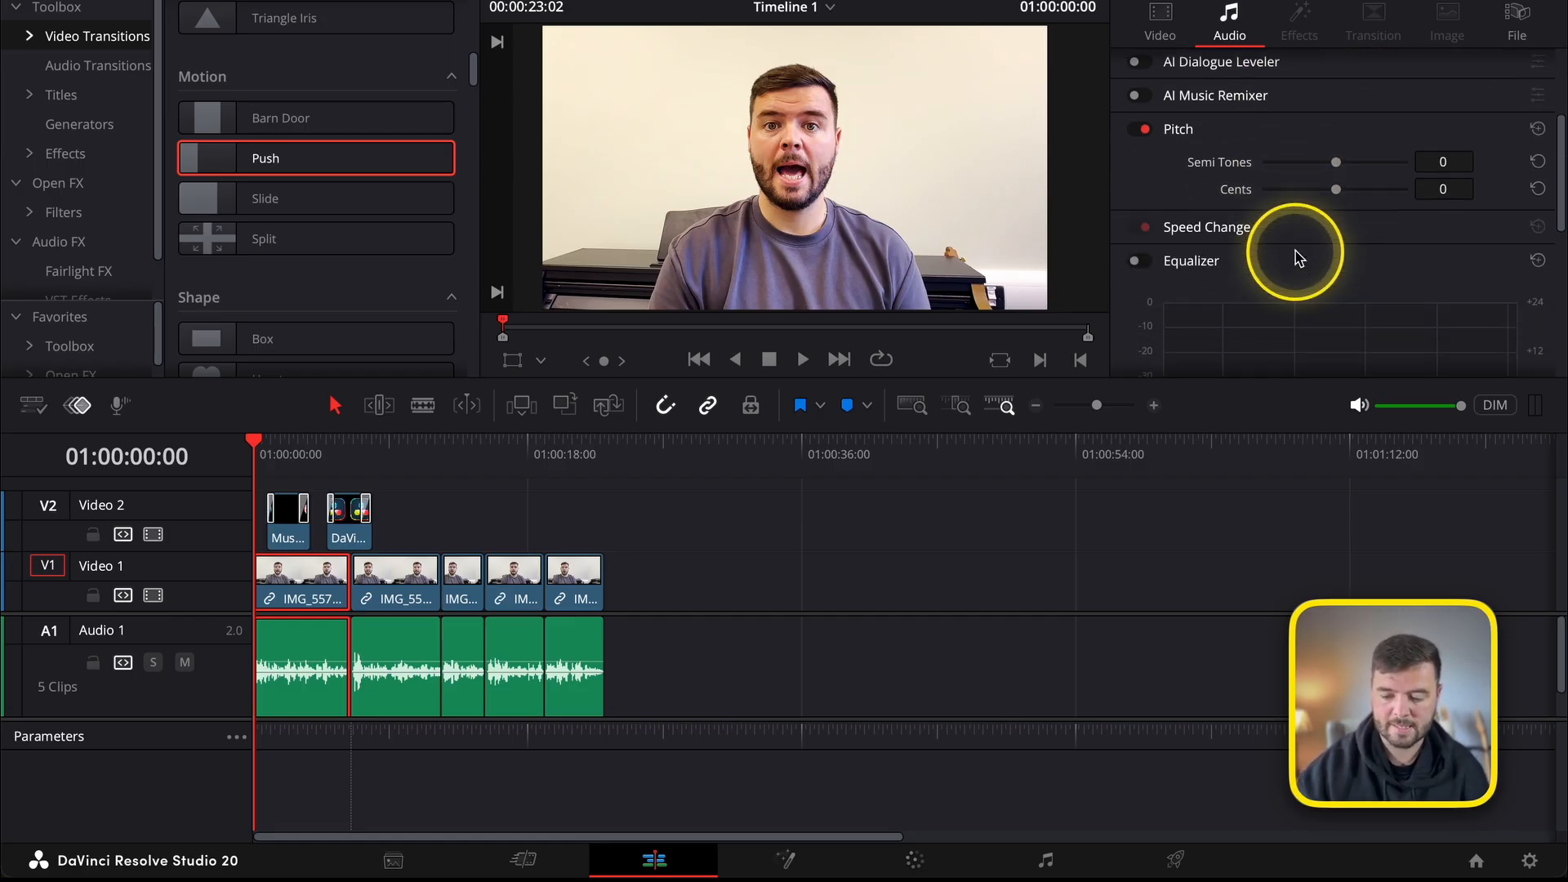
{"action": "scroll", "coordinate": [1300, 257], "scroll_direction": "up", "scroll_amount": 3}
{"action": "scroll", "coordinate": [1299, 257], "scroll_direction": "up", "scroll_amount": 2}
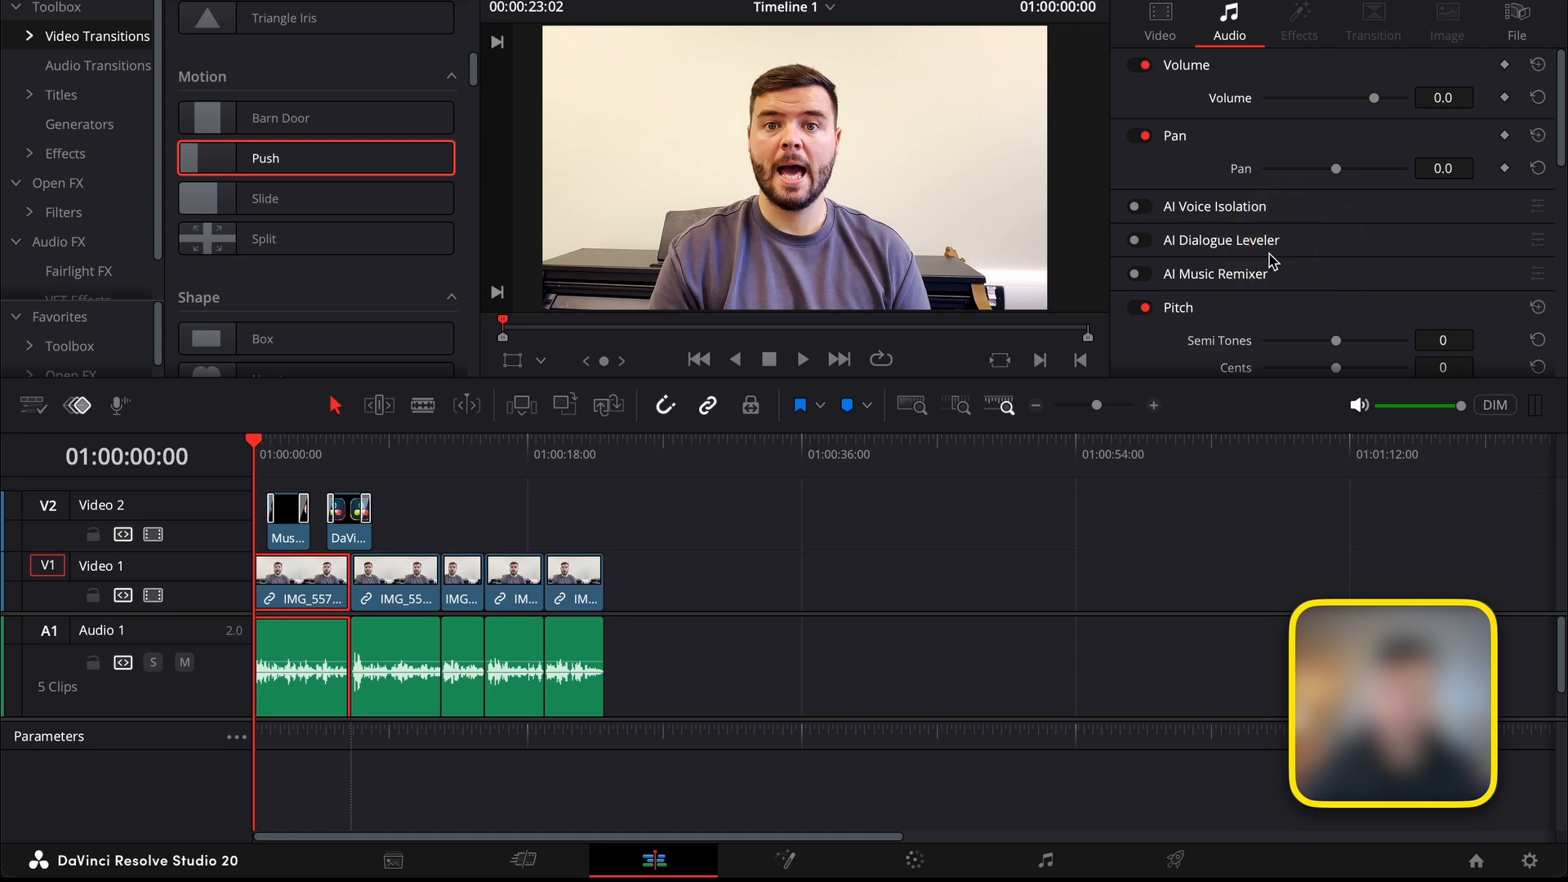
{"action": "left_click", "coordinate": [735, 620]}
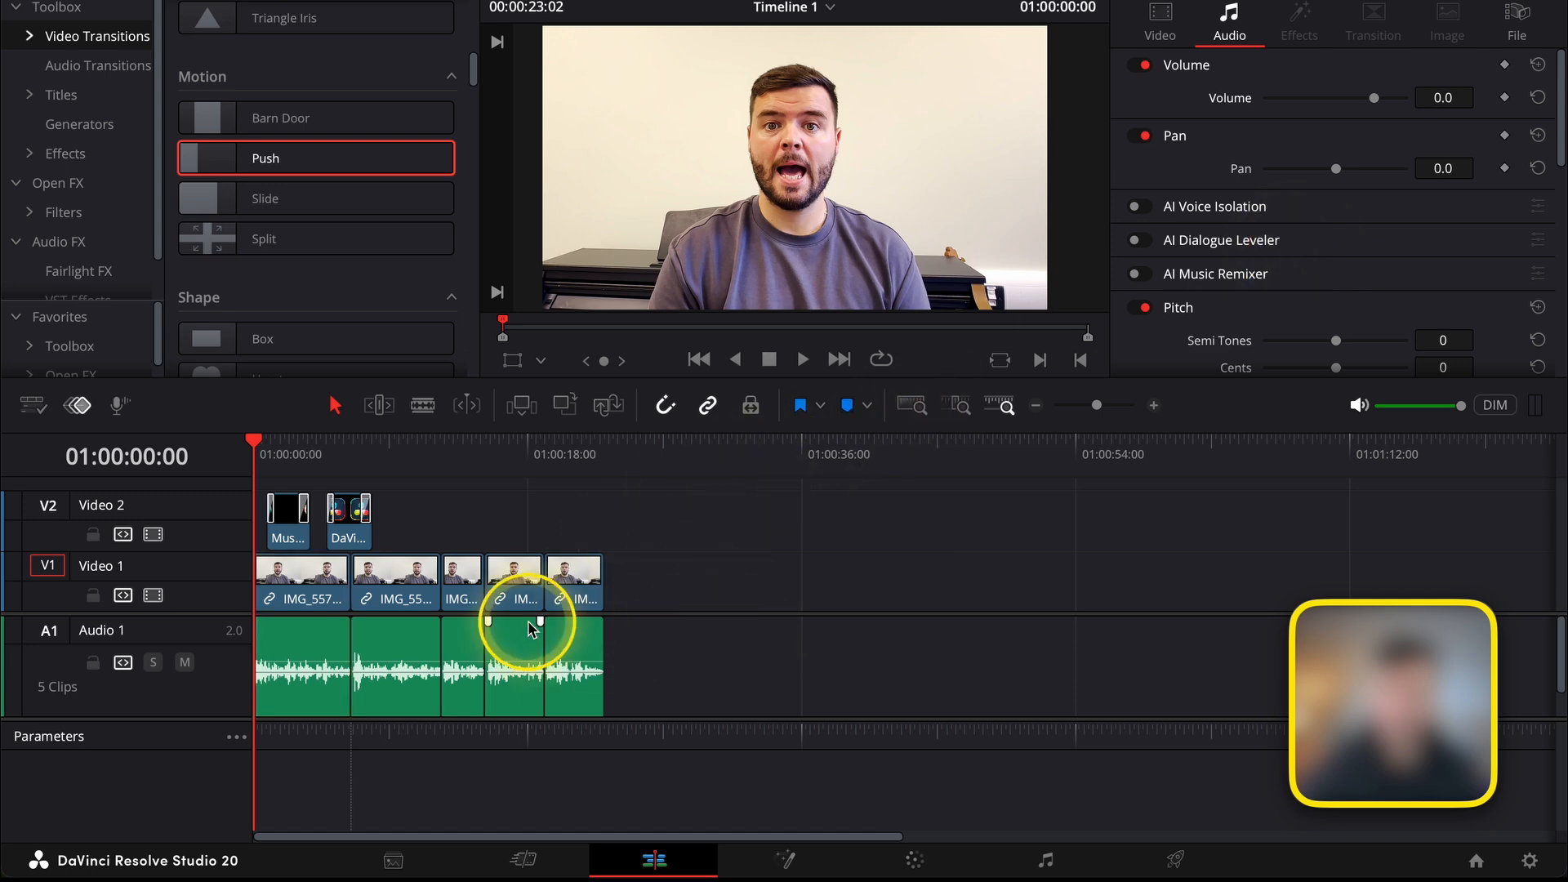
Switch to the Fairlight audio workspace and examine the effect categories available for audio track A1.
{"action": "left_click", "coordinate": [1046, 857]}
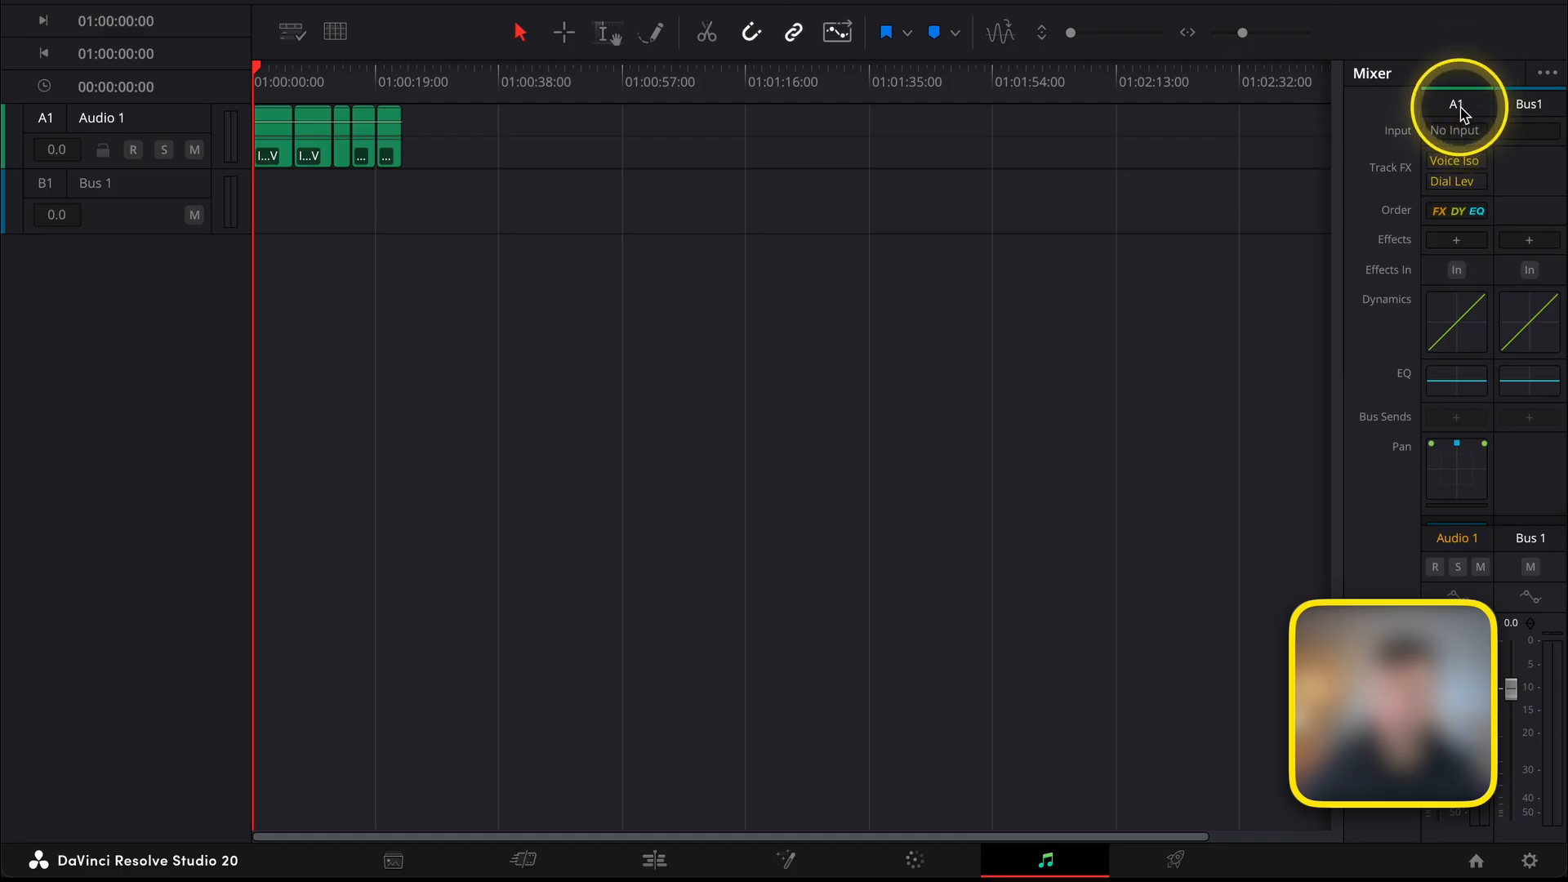
{"action": "left_click", "coordinate": [1456, 241]}
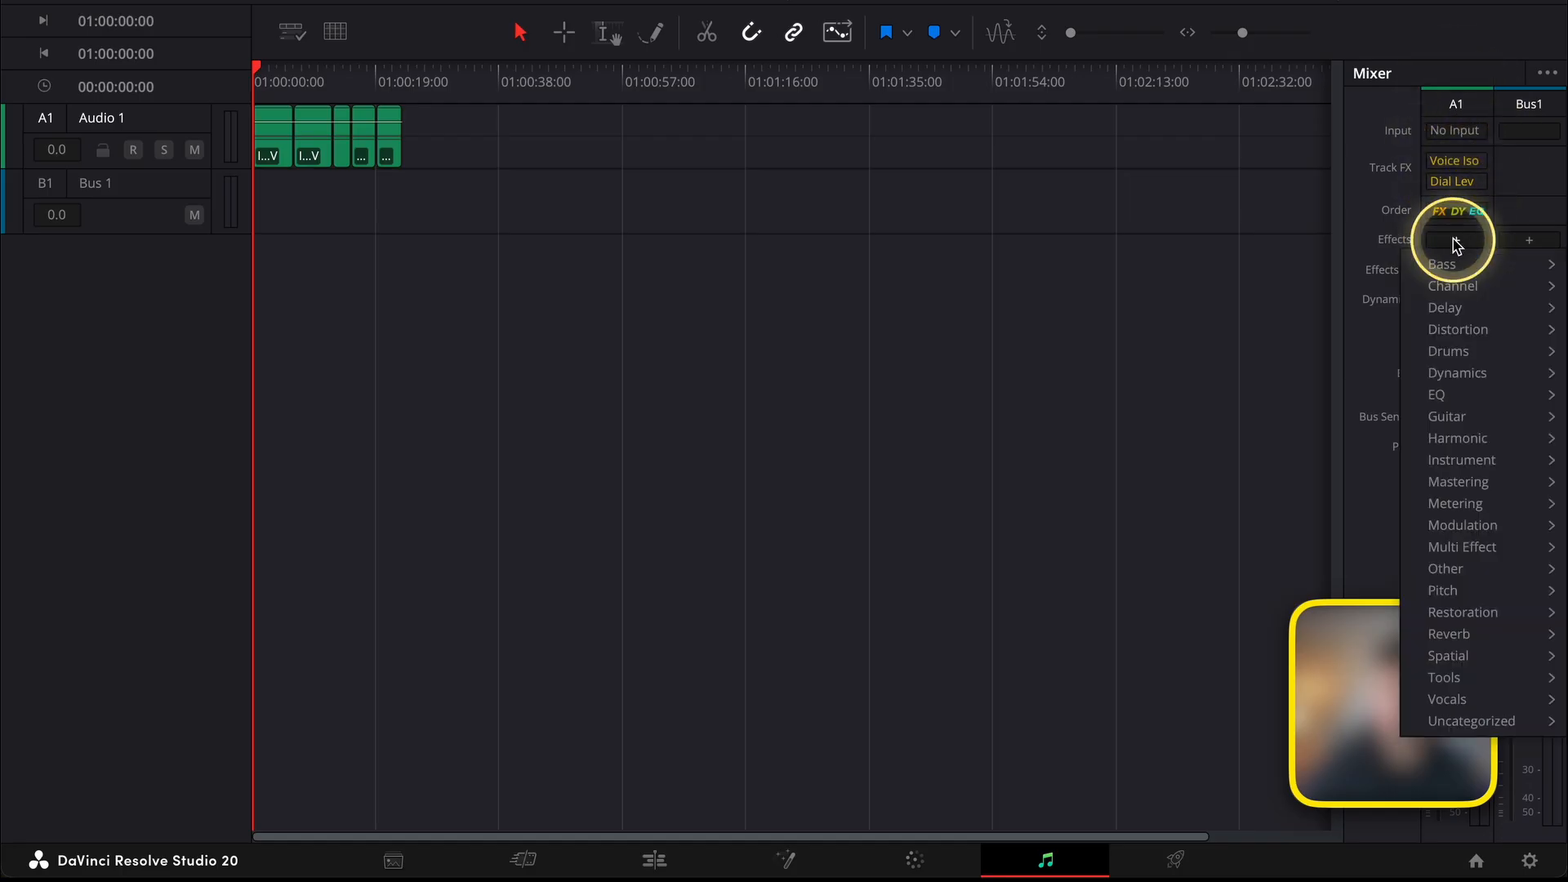
{"action": "left_click", "coordinate": [1454, 240]}
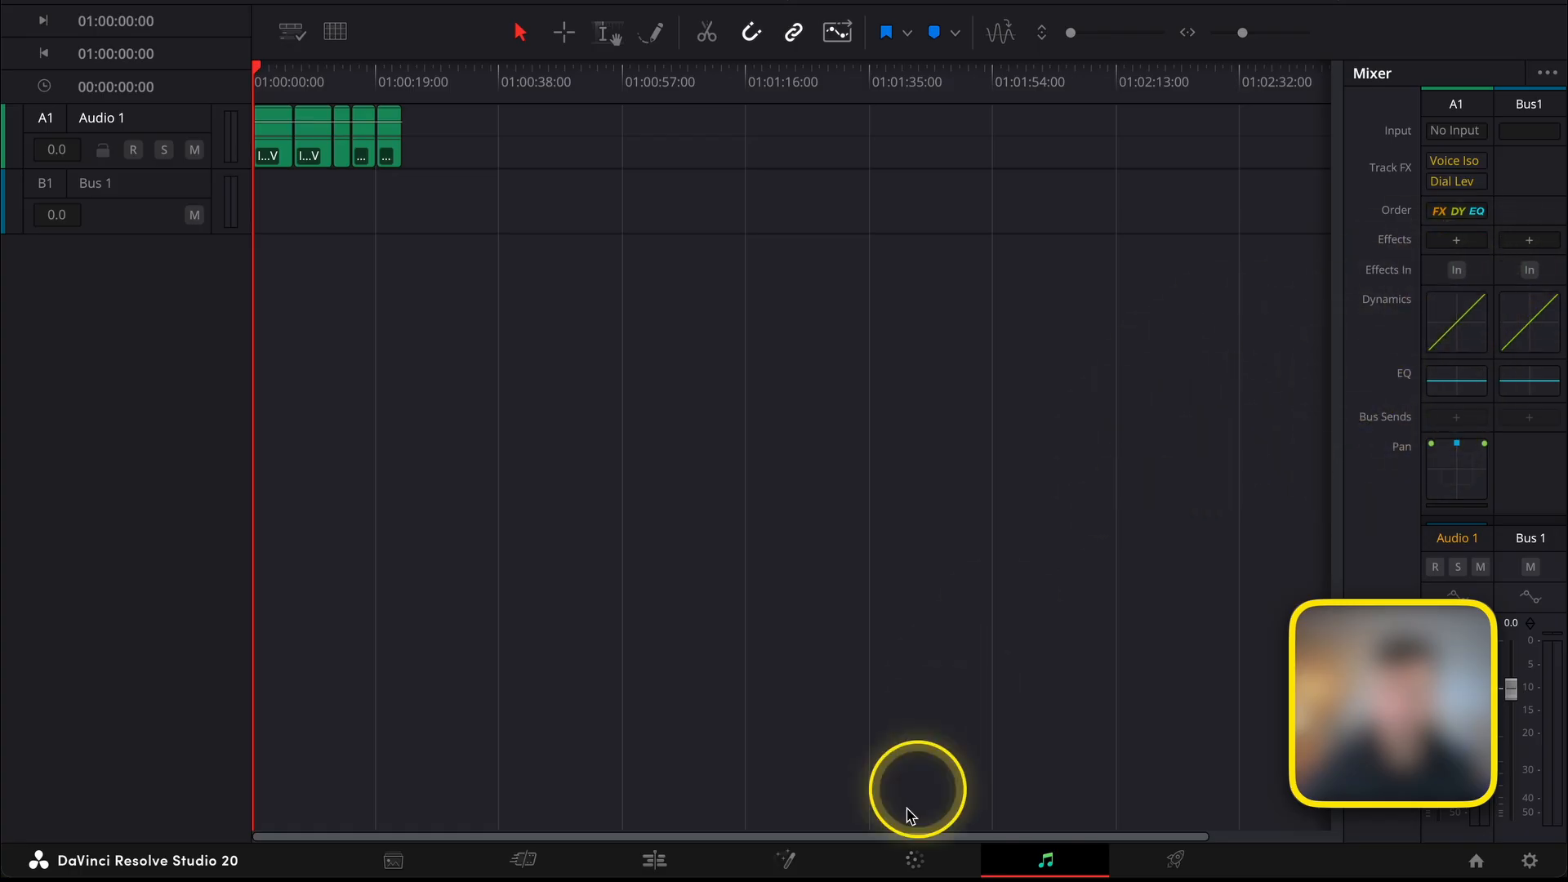
Return to the editing timeline and add Transform keyframes to the first video clip at 01:00:00:00.
{"action": "left_click", "coordinate": [654, 859]}
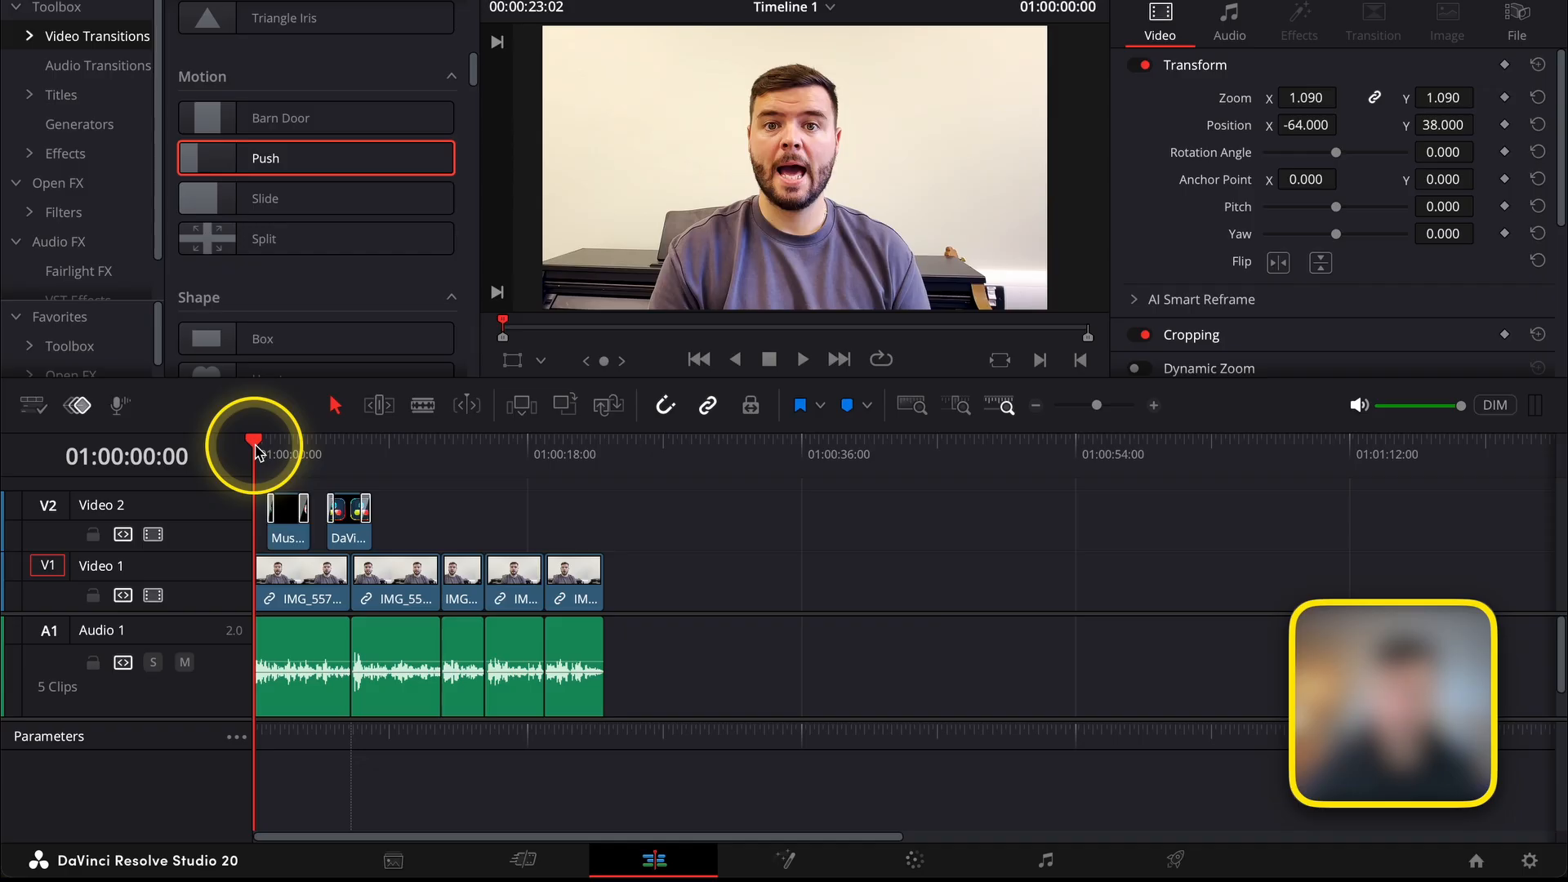
{"action": "left_click", "coordinate": [303, 601]}
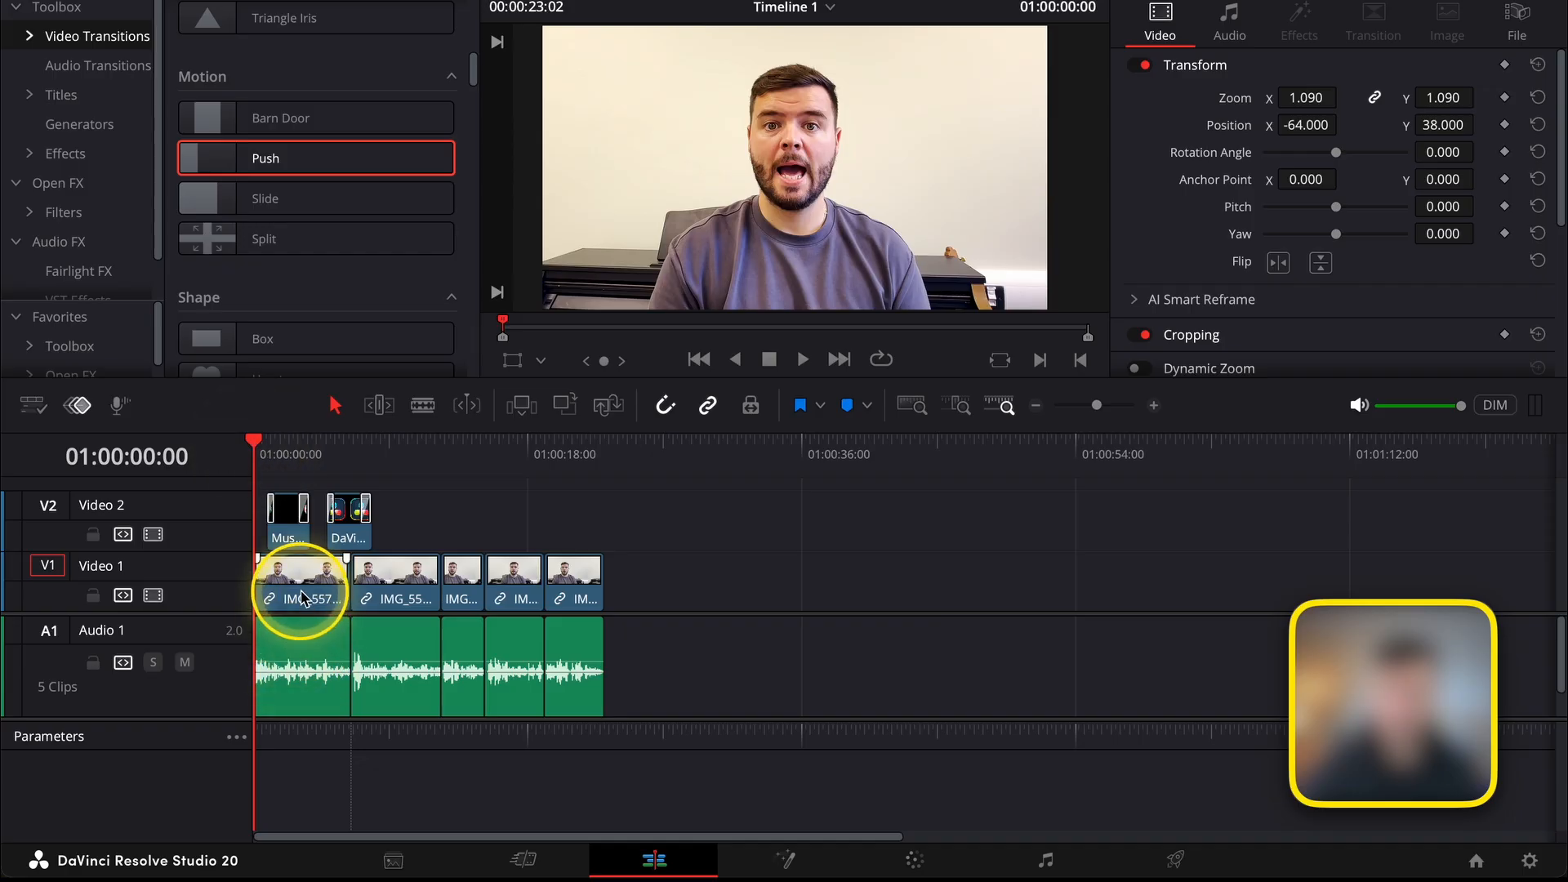
{"action": "left_click", "coordinate": [301, 591]}
{"action": "left_click", "coordinate": [254, 448]}
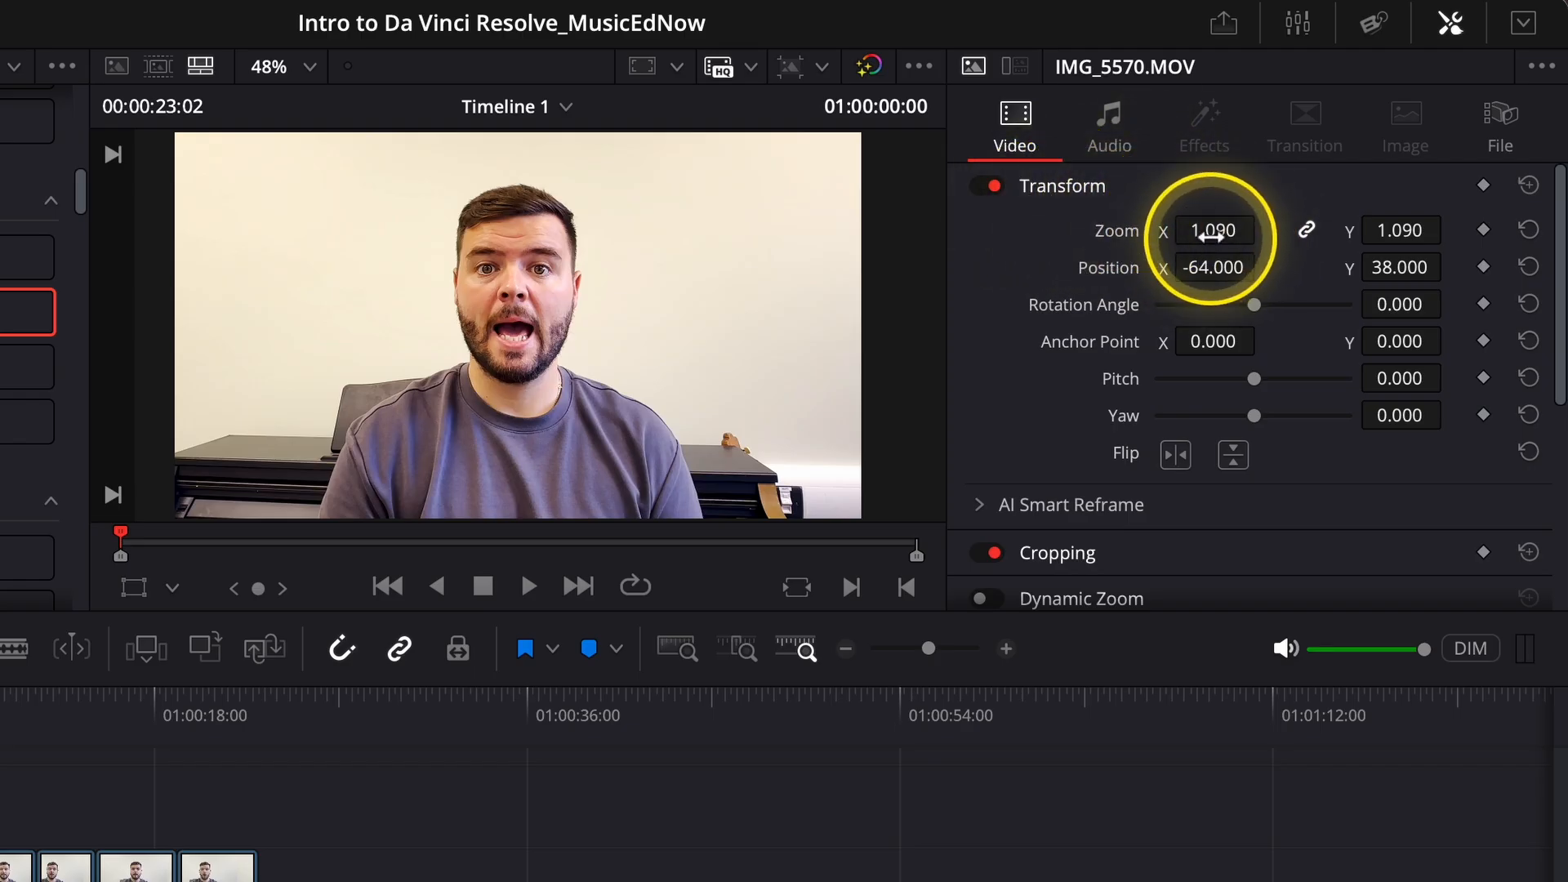
{"action": "left_click", "coordinate": [1484, 188]}
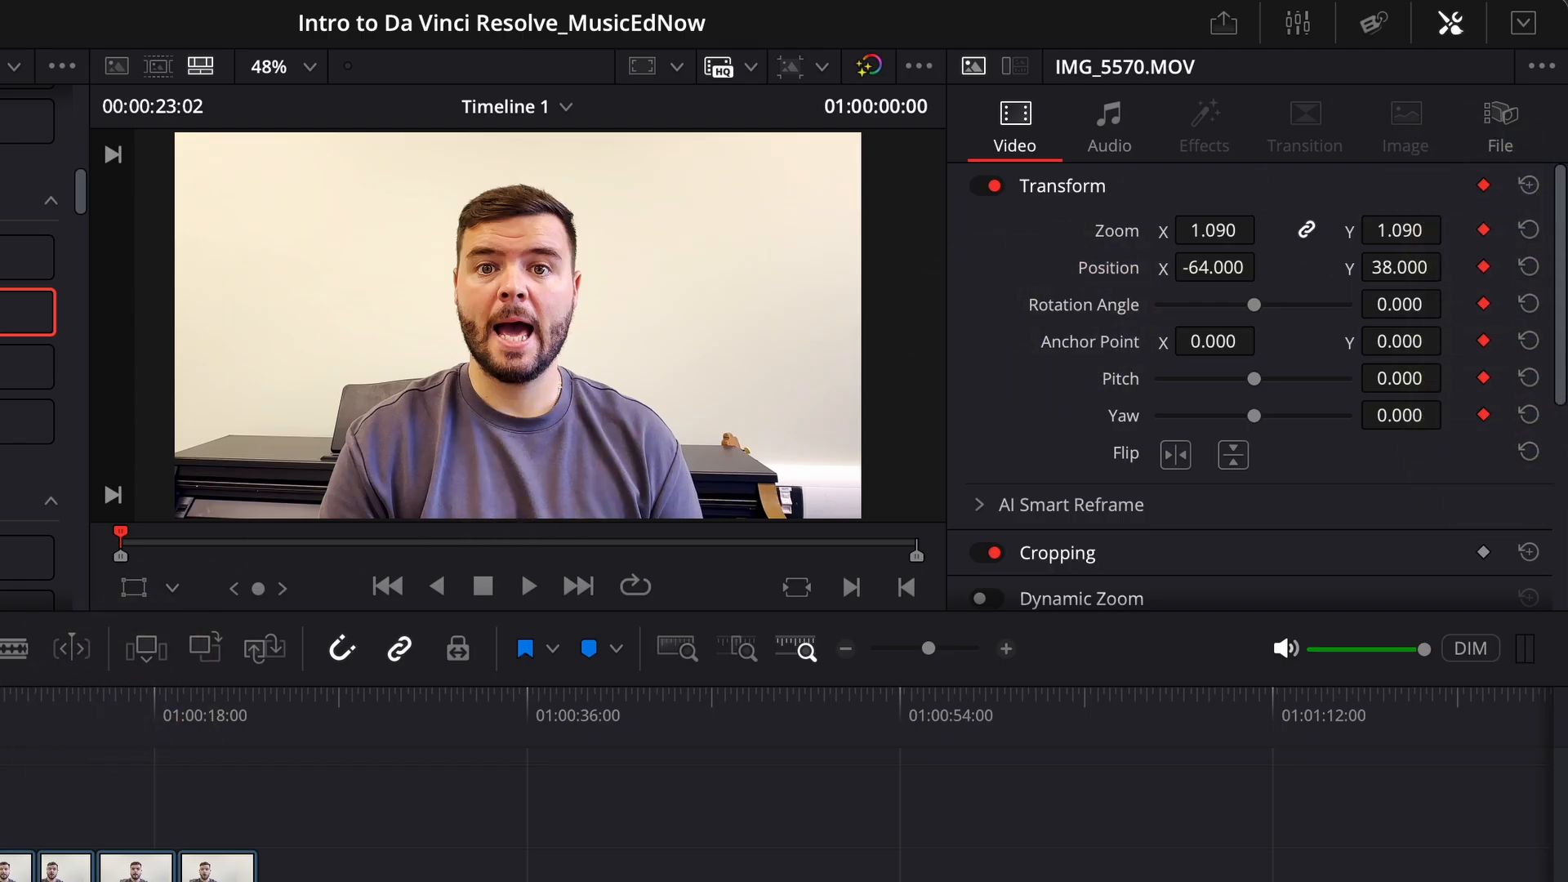
Set the first clip's Zoom to 1.140 at 01:00:04:07 and play the animated zoom from the timeline's start.
{"action": "key", "text": "space"}
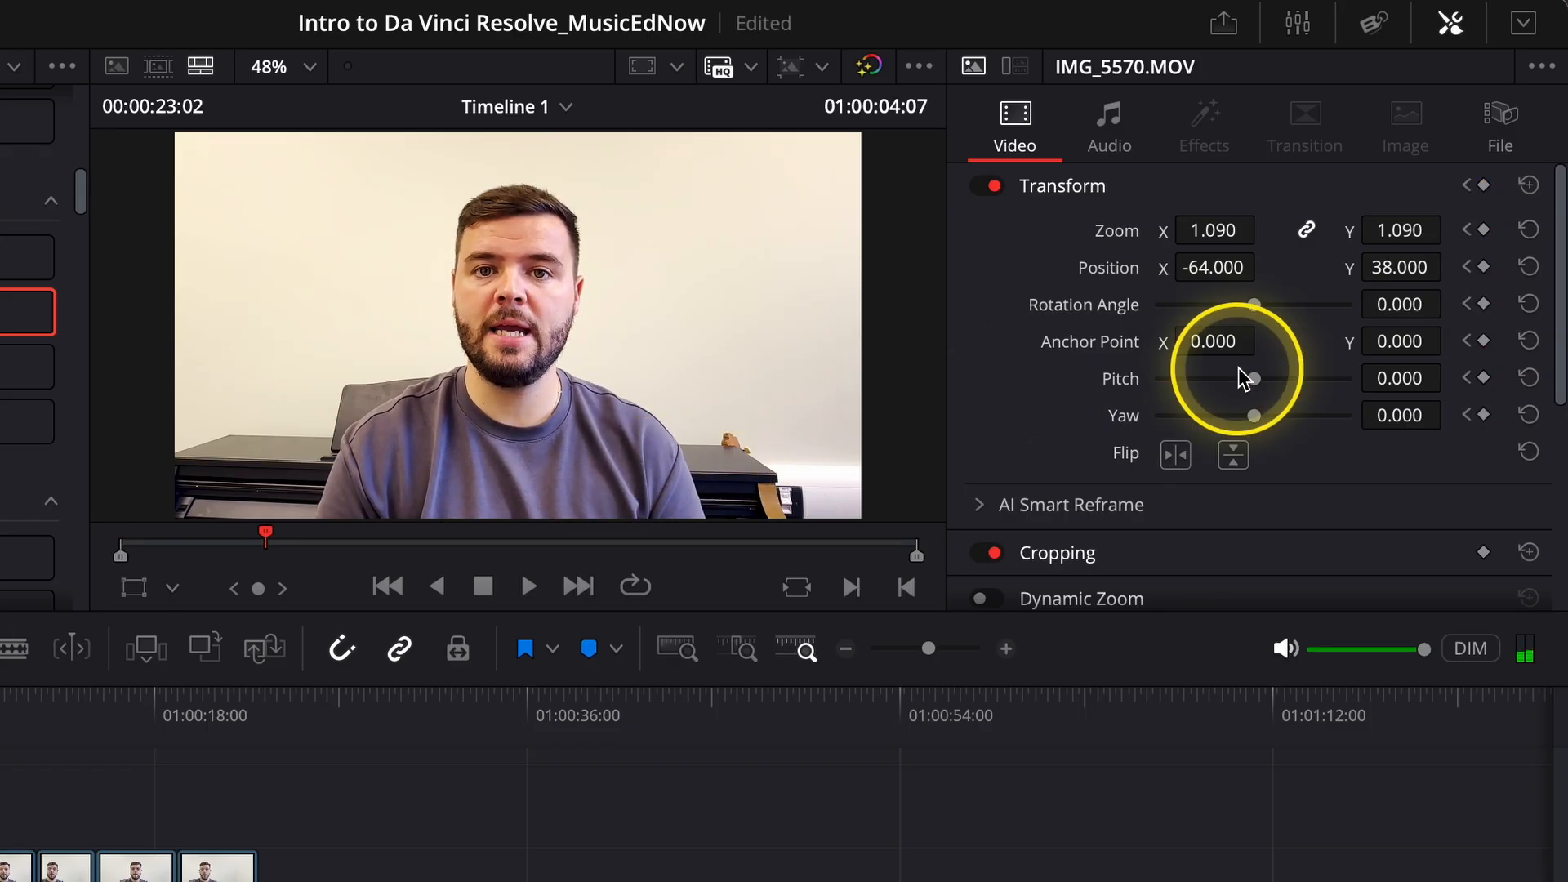
{"action": "left_click_drag", "start_coordinate": [1200, 229], "coordinate": [1215, 231]}
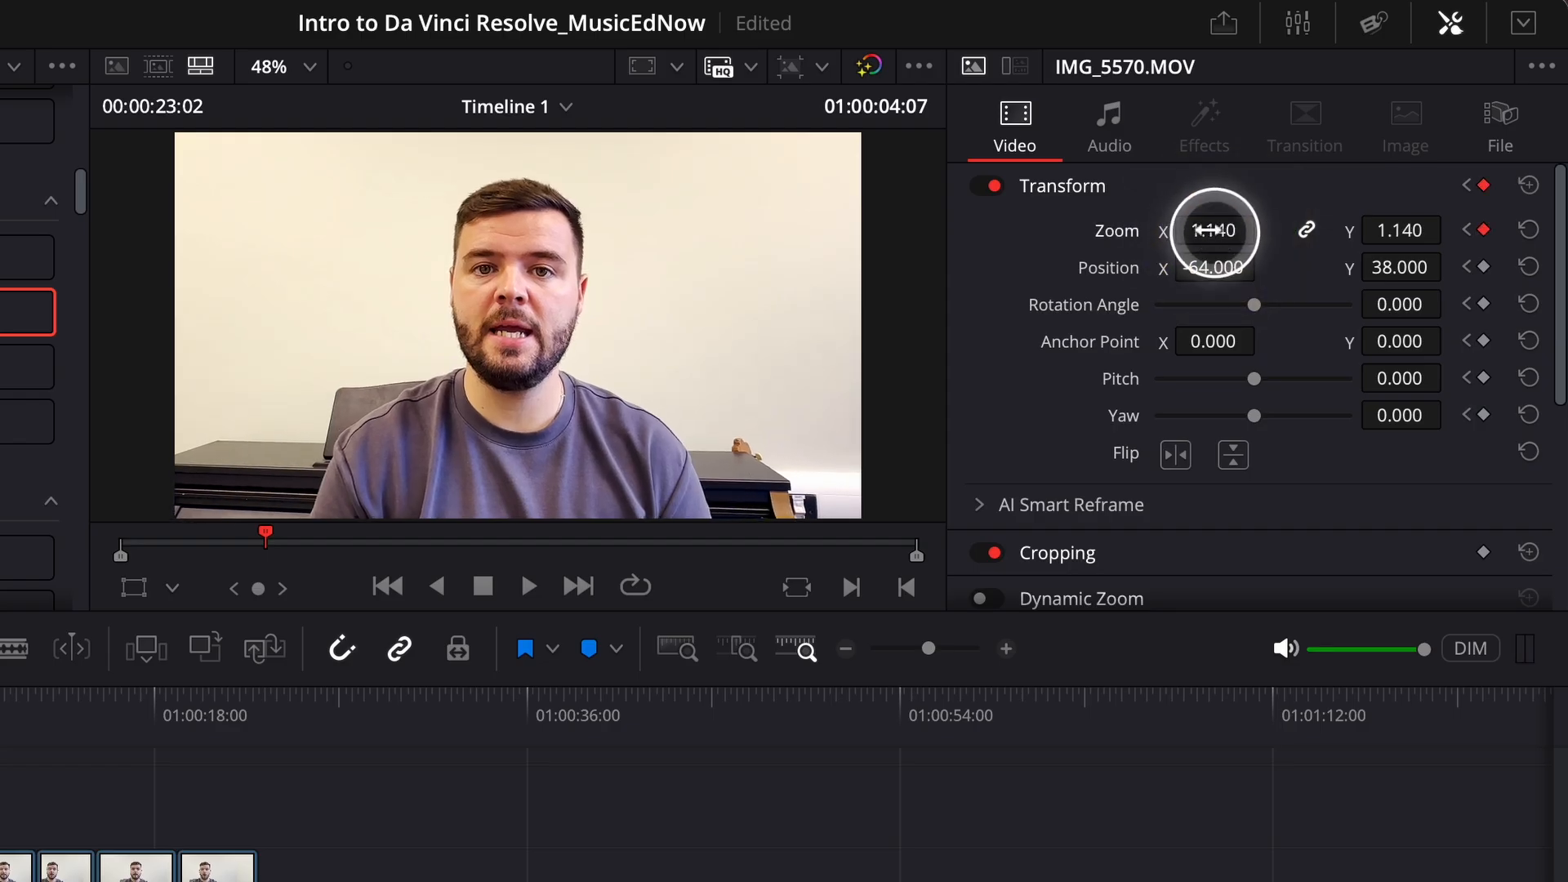
{"action": "left_click_drag", "start_coordinate": [8, 700], "coordinate": [0, 700]}
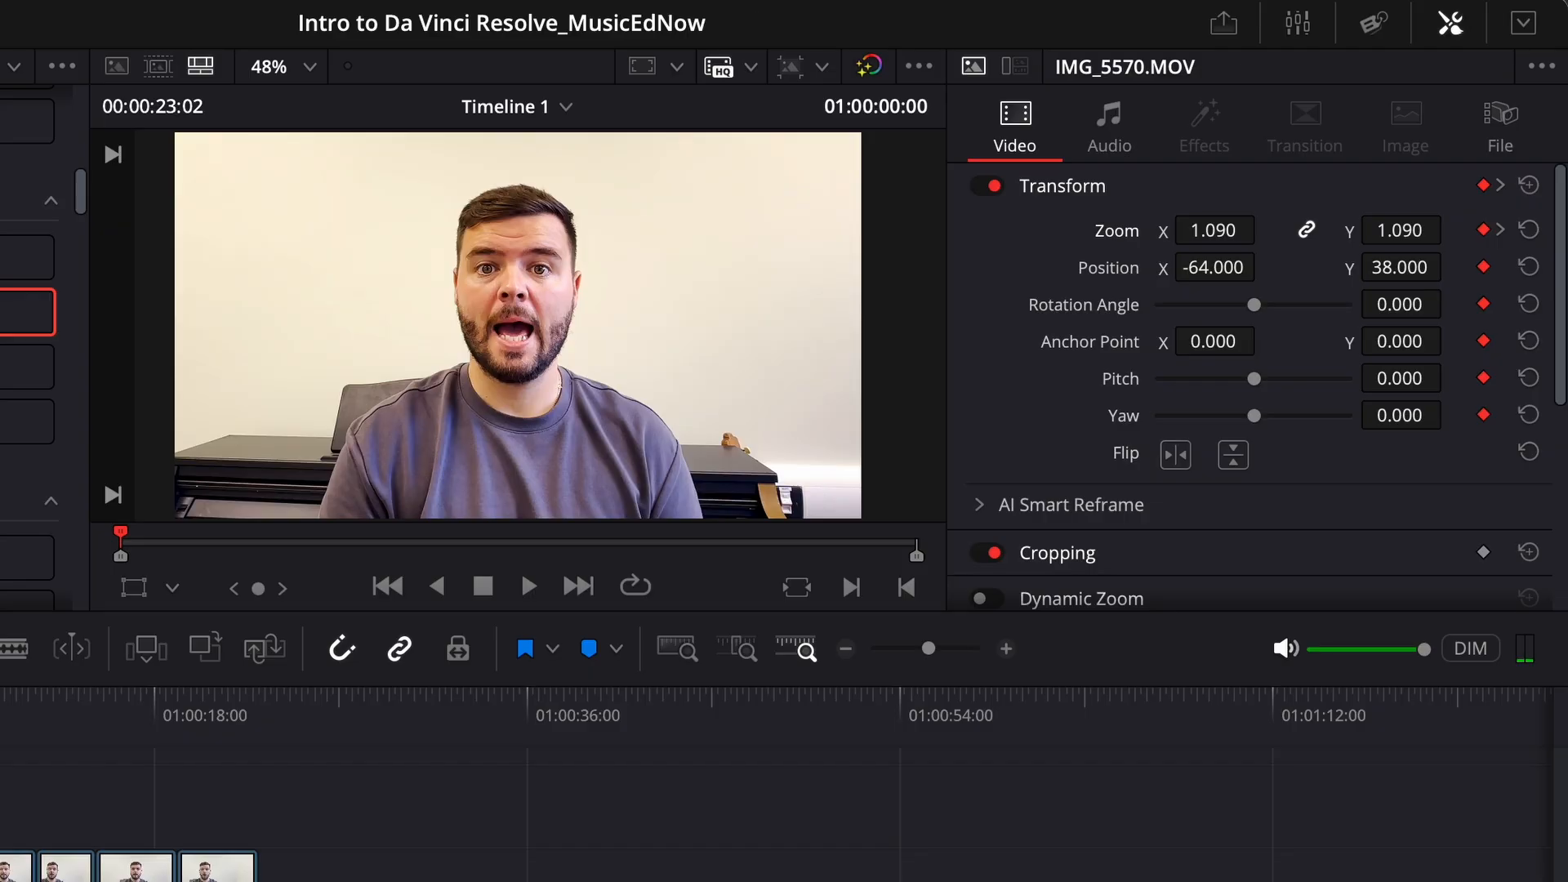
{"action": "key", "text": "space"}
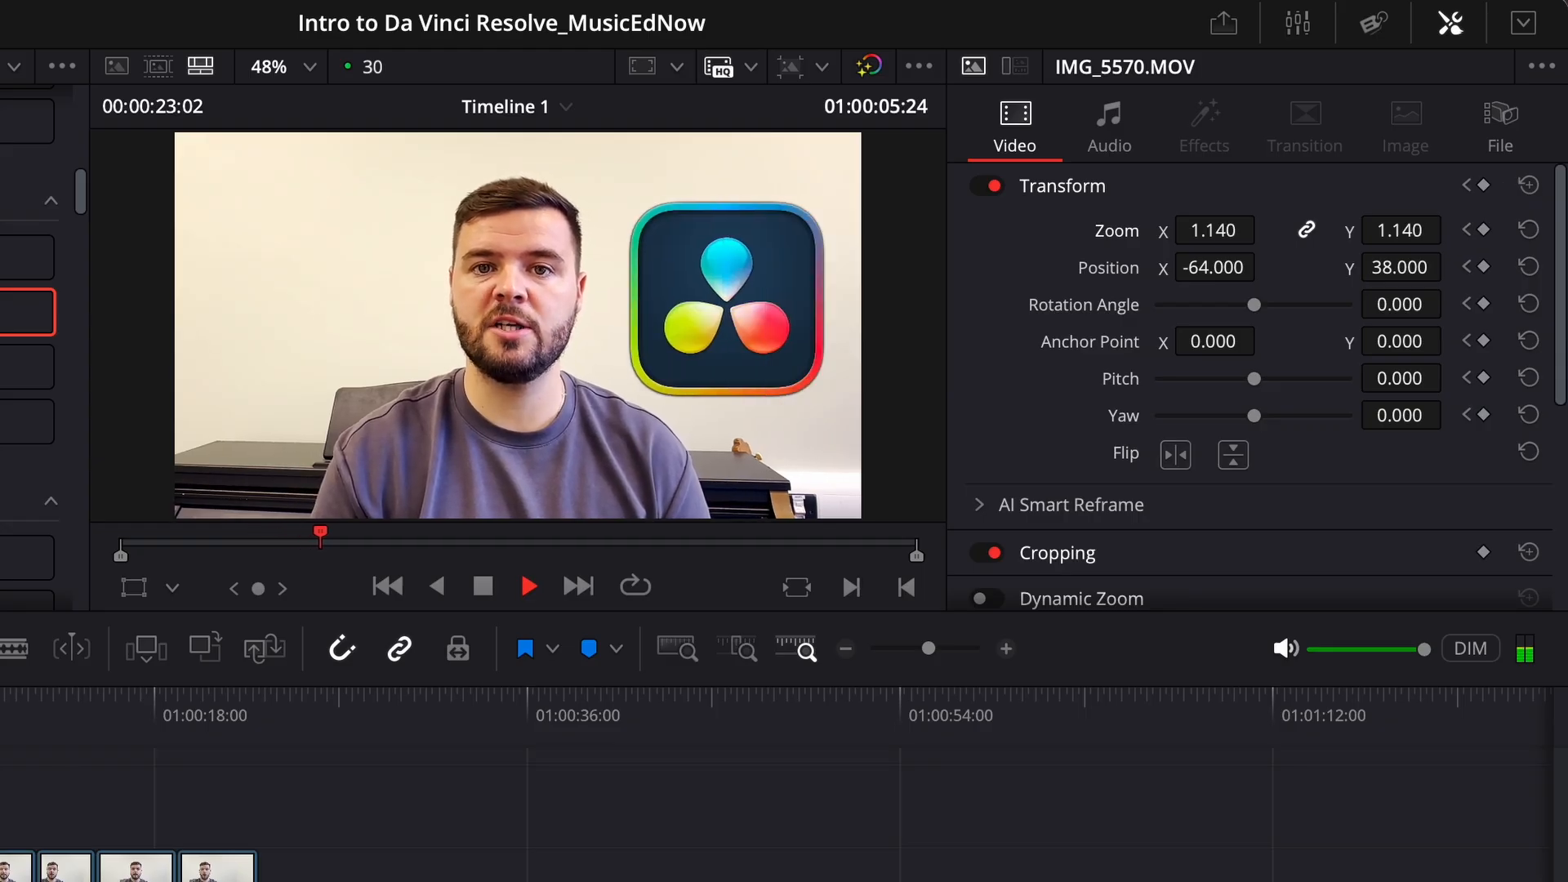
Stop playback and move the playhead to the start of the second video clip at 01:00:06:13.
{"action": "left_click", "coordinate": [3, 704]}
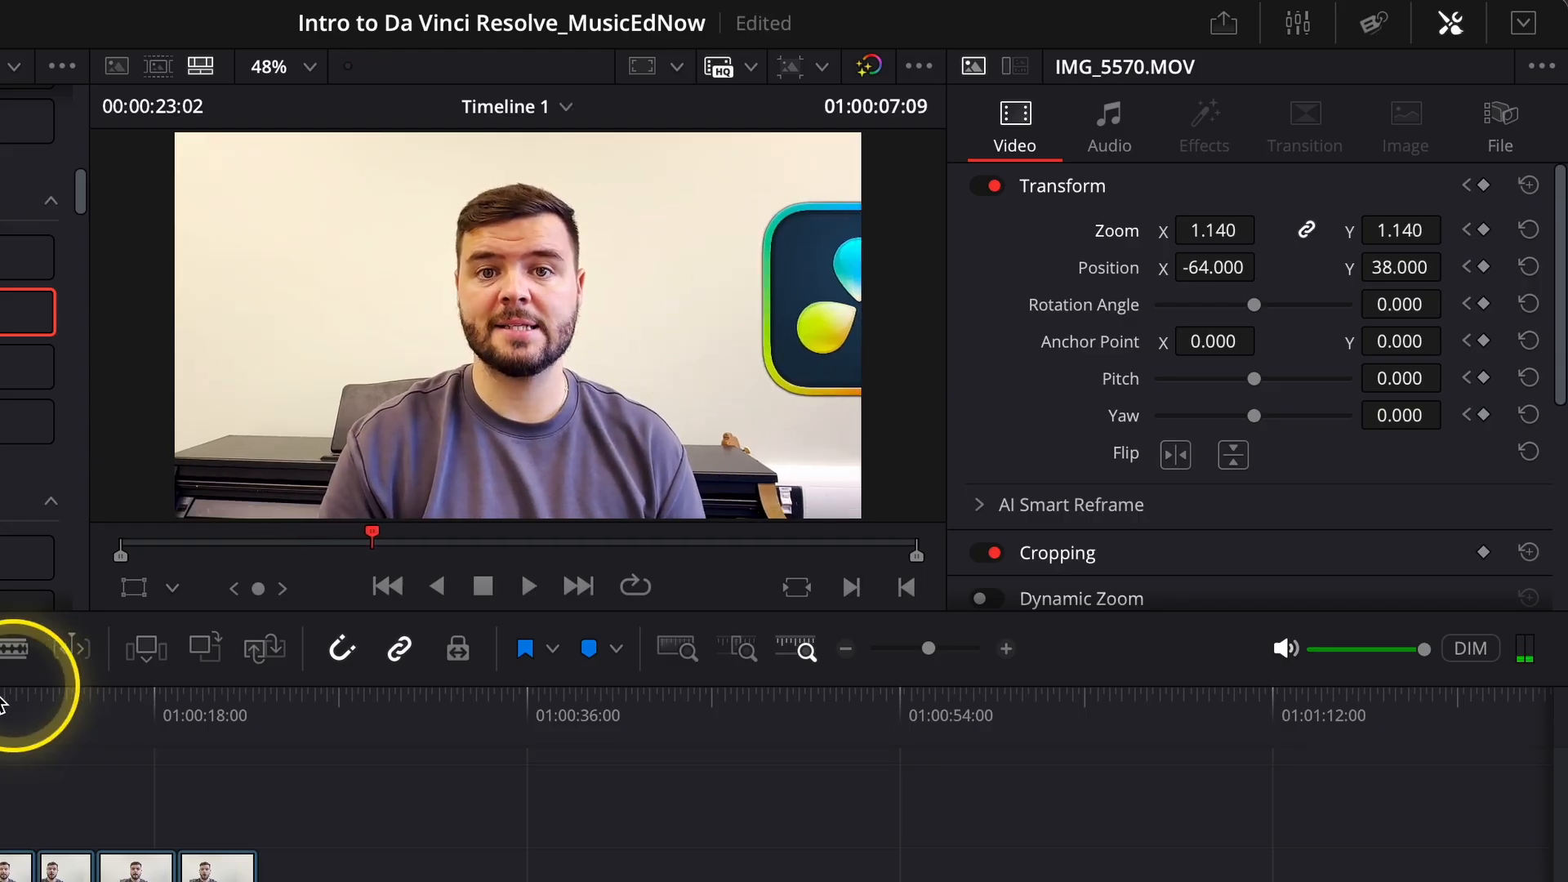
{"action": "key", "text": "Up"}
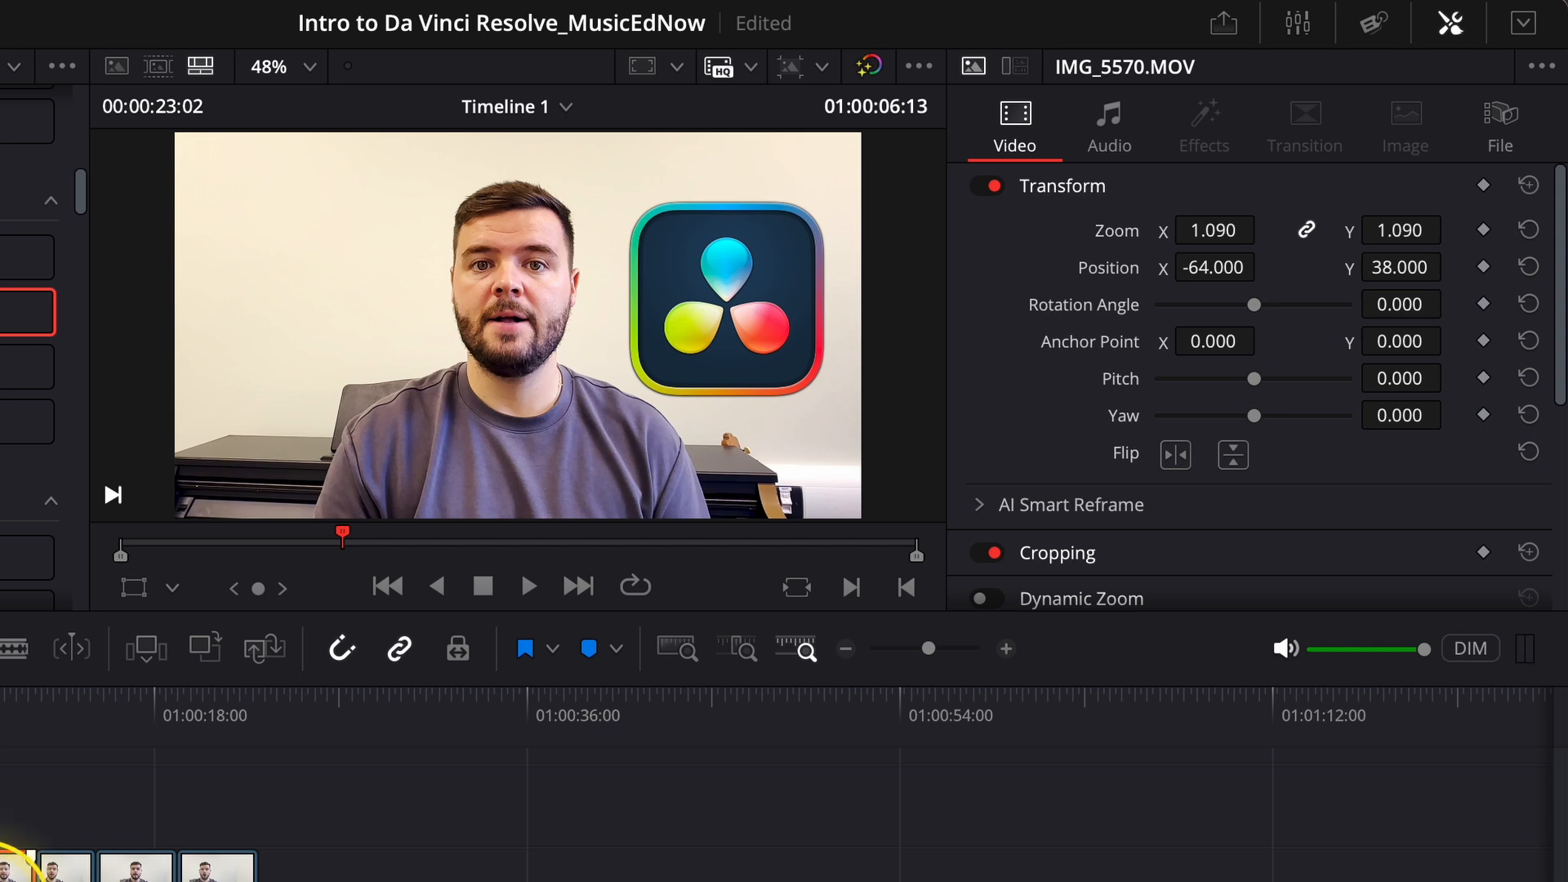